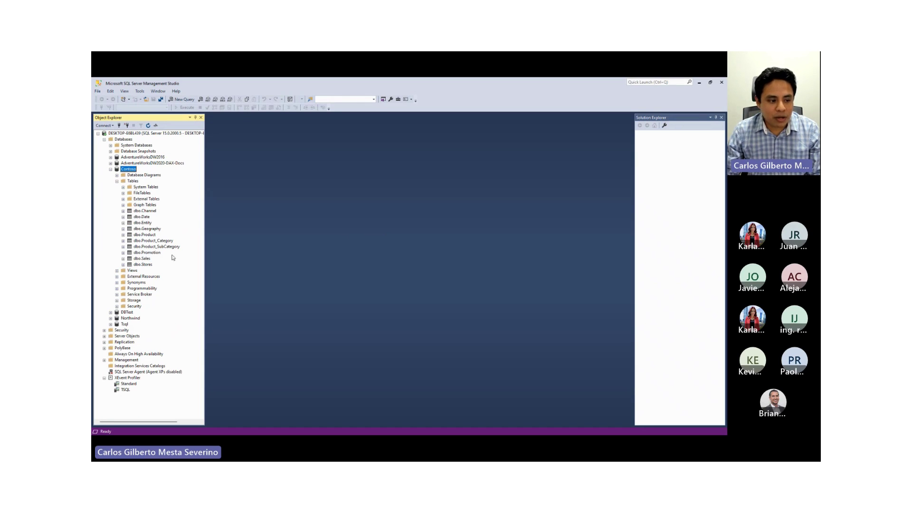
Step: Switch to the PowerPoint presentation and display slide 5, "Nombres de tablas"
key("alt")
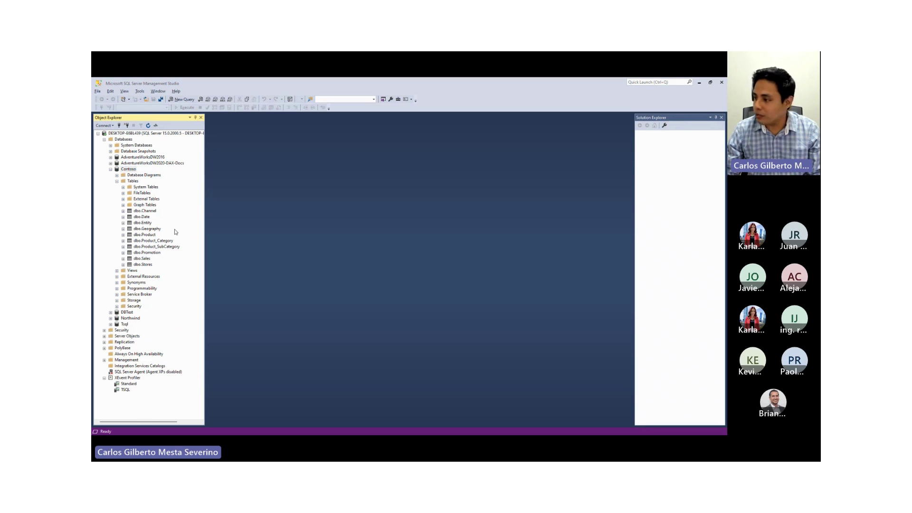
key("alt+Tab")
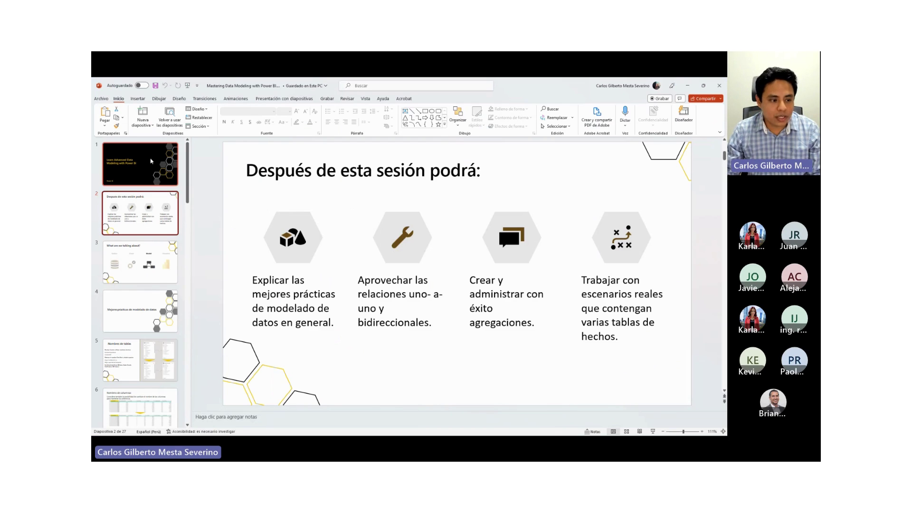
scroll(151, 161, "down", 7)
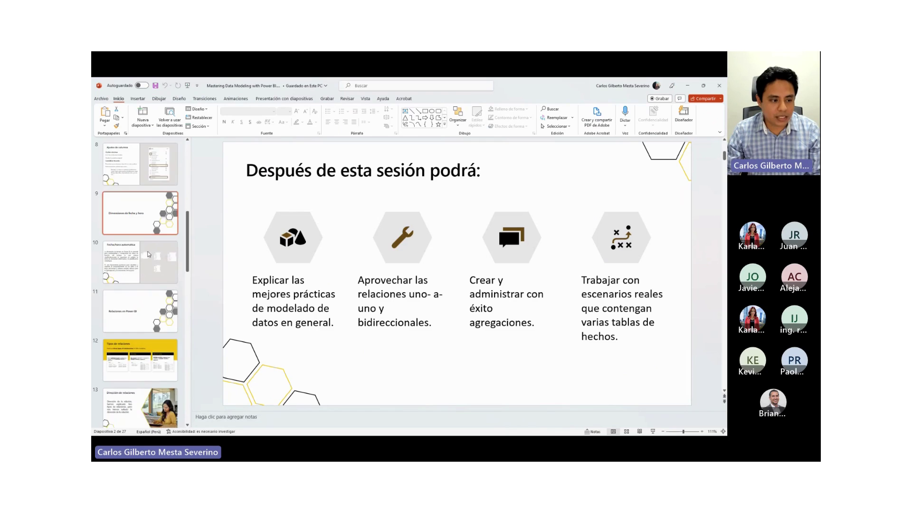
scroll(143, 259, "up", 5)
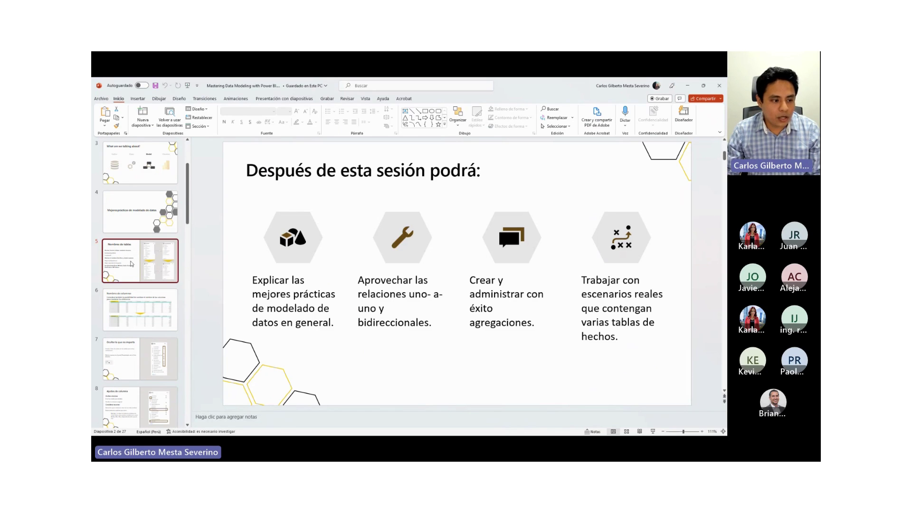
left_click(131, 264)
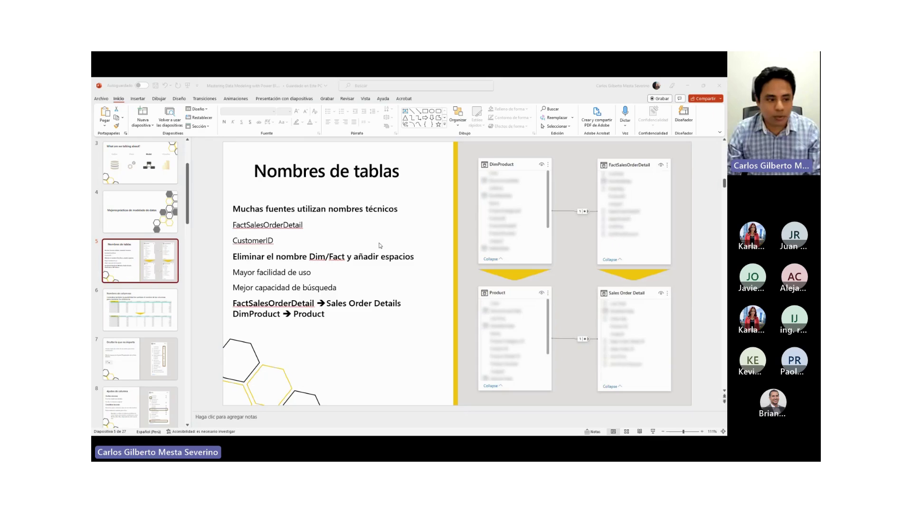
Step: Switch to SQL Server Management Studio, open a new query on the Contoso database and check the server name in the connection dialog
key("alt+Tab")
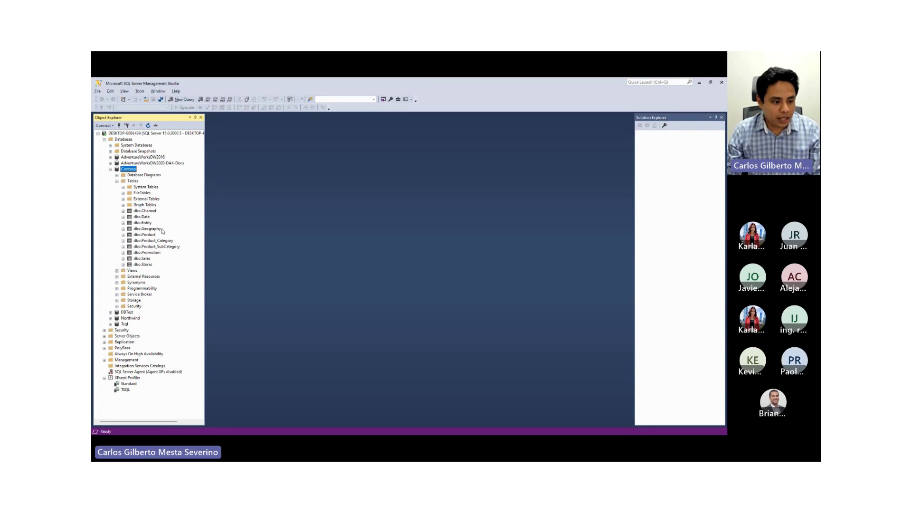
left_click(183, 100)
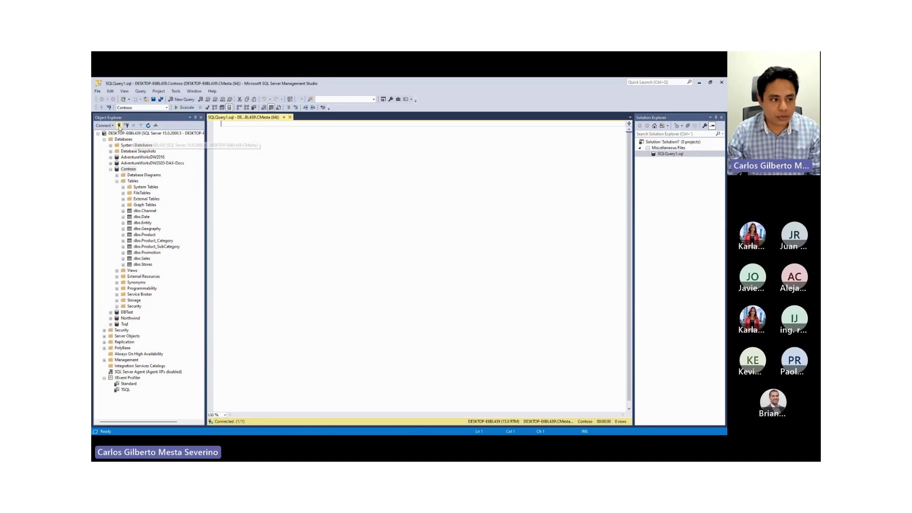
left_click(119, 125)
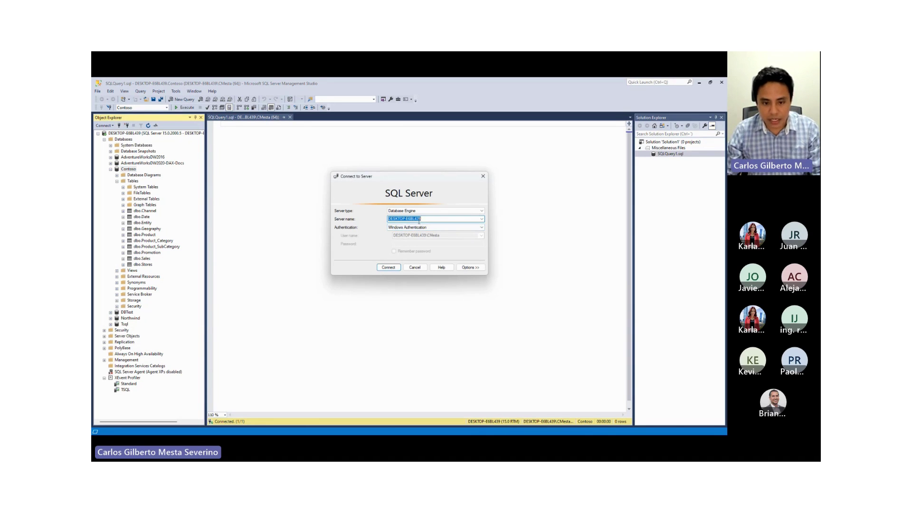
key("Escape")
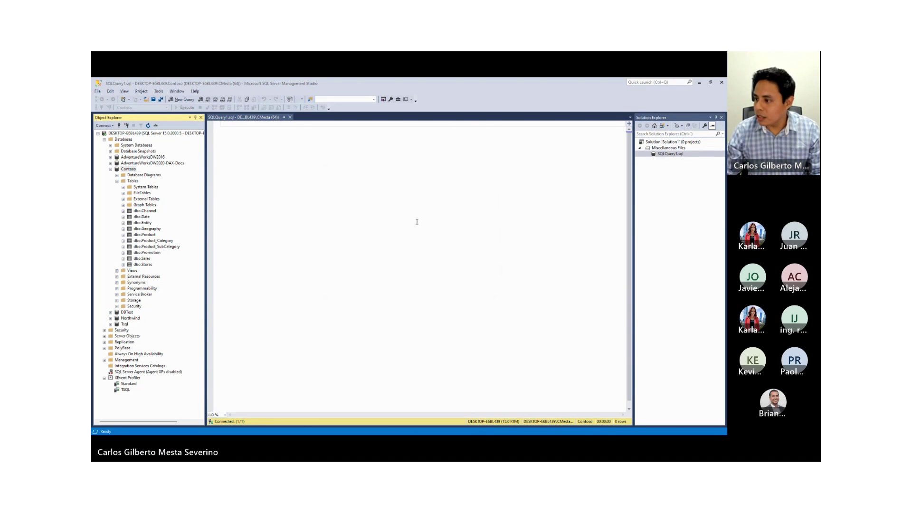
Step: Switch to Power BI Desktop and connect to the SQL Server DESKTOP-E6BL439 in Import mode
key("alt+Tab")
left_click(176, 193)
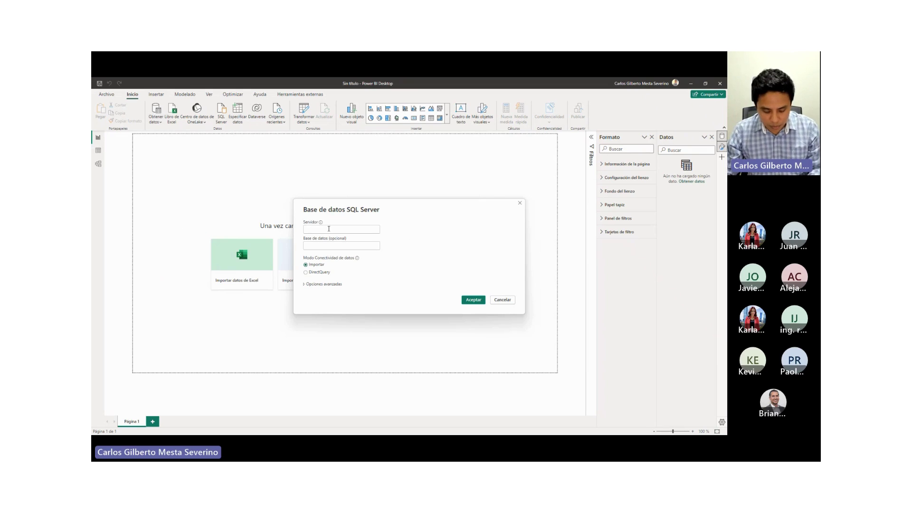
left_click(328, 228)
type("DESKTOP-E6IL439")
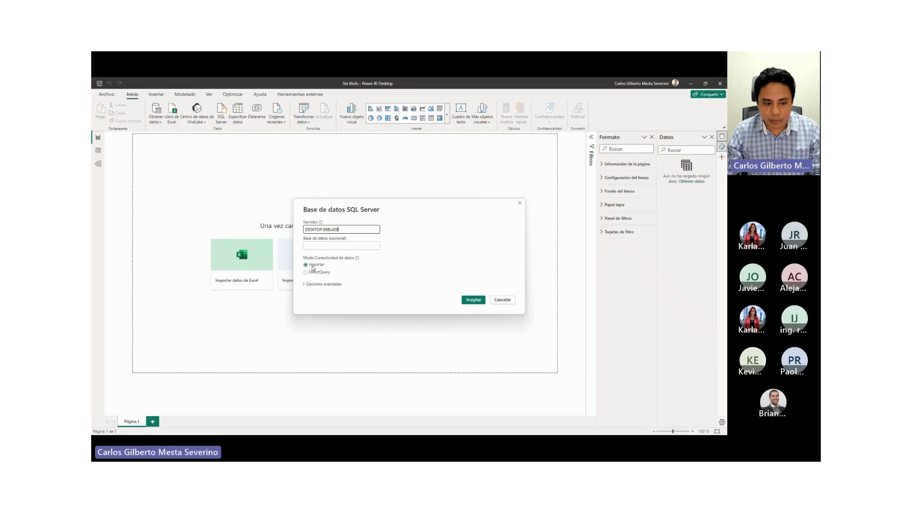
left_click(473, 299)
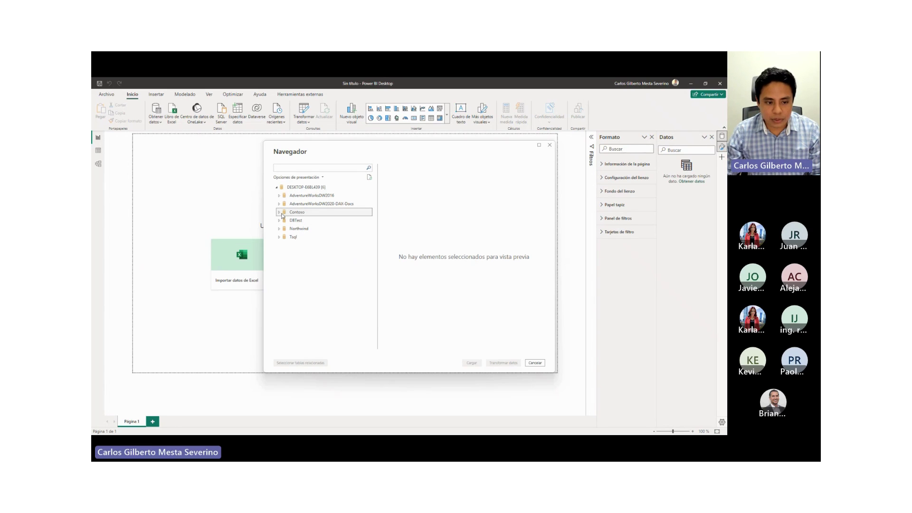
Step: Load the Contoso tables Channel, Date, Geography, Product, Product_Category, Product_SubCategory, Promotion, Sales and Stores
left_click(279, 212)
left_click(286, 221)
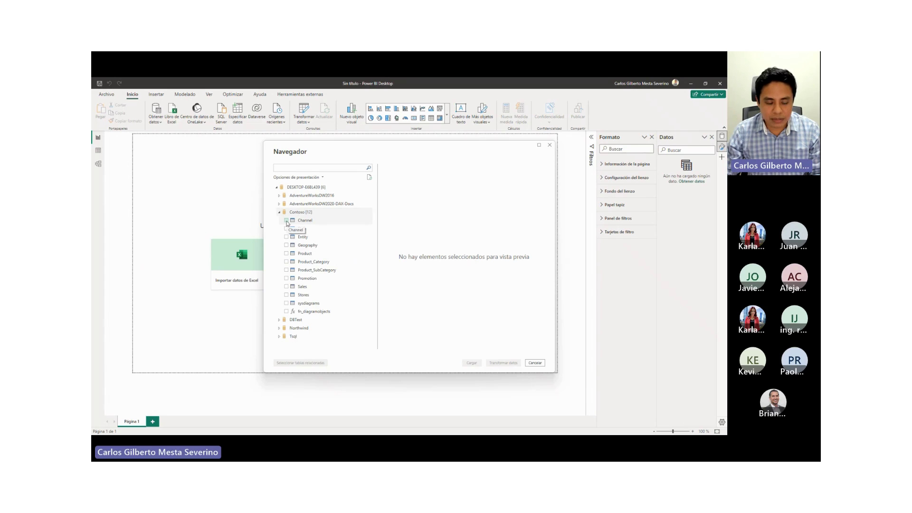
left_click(287, 229)
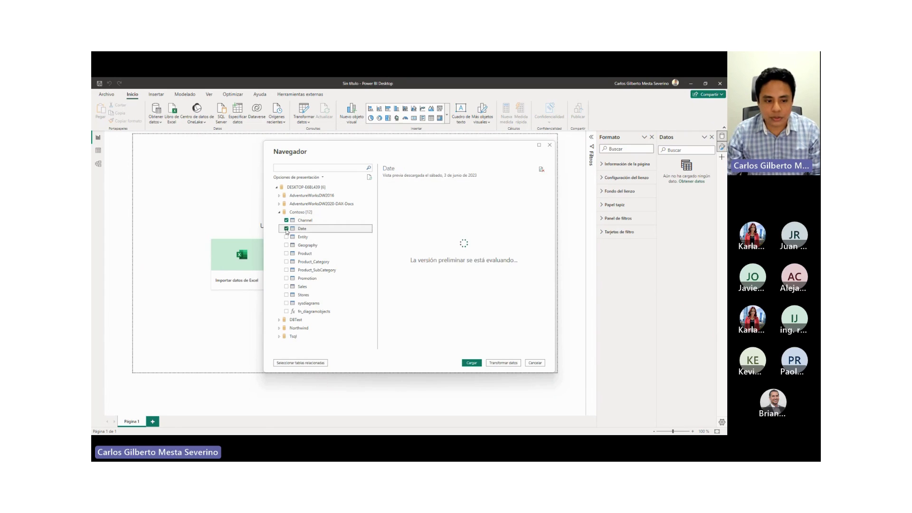
left_click(286, 245)
left_click(287, 254)
left_click(286, 262)
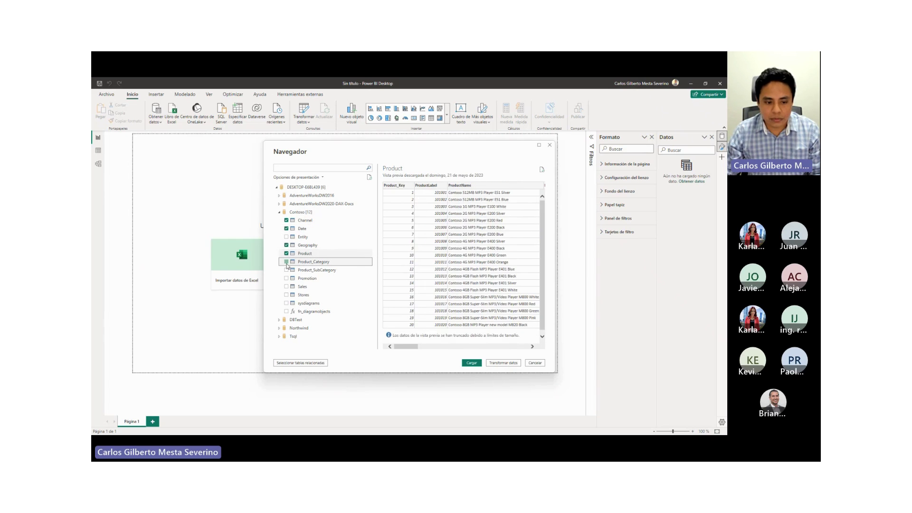
left_click(286, 270)
left_click(286, 278)
left_click(287, 286)
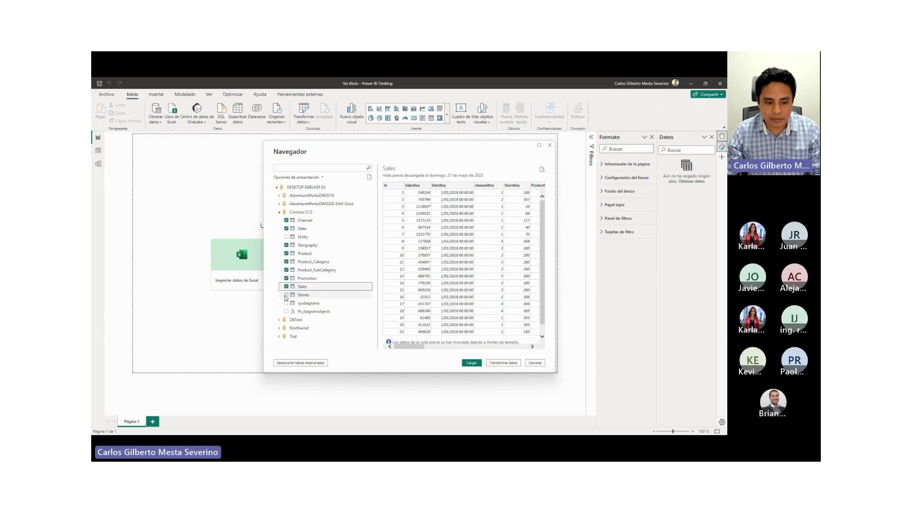
left_click(286, 295)
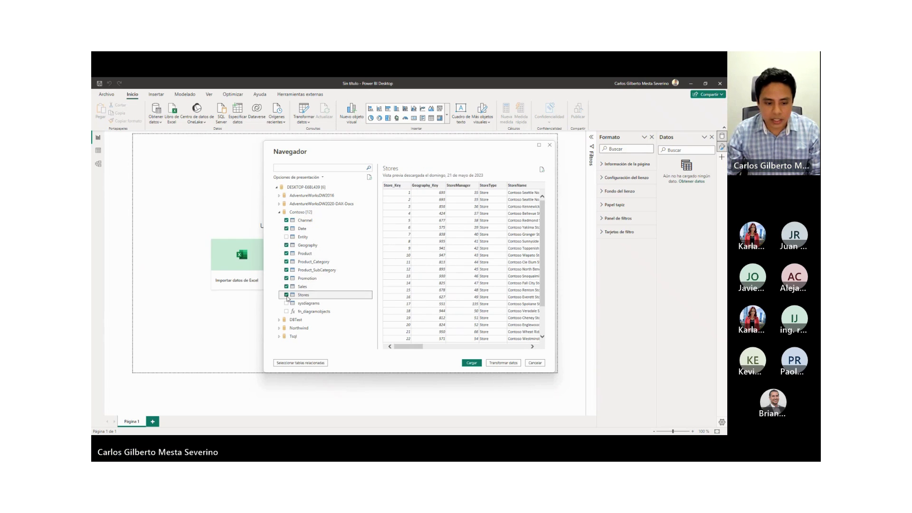
left_click(471, 362)
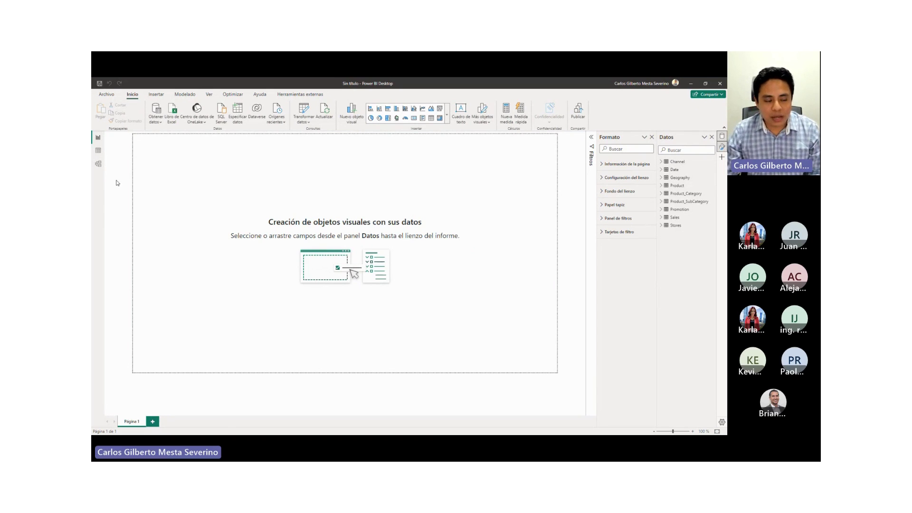
Step: Show the model diagram and collapse the Propiedades and Datos panes beside it
left_click(101, 166)
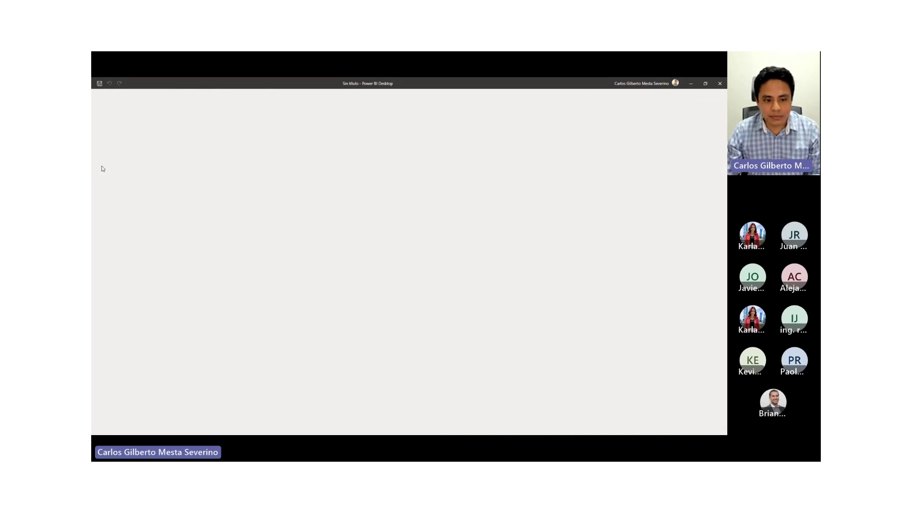
left_click(634, 138)
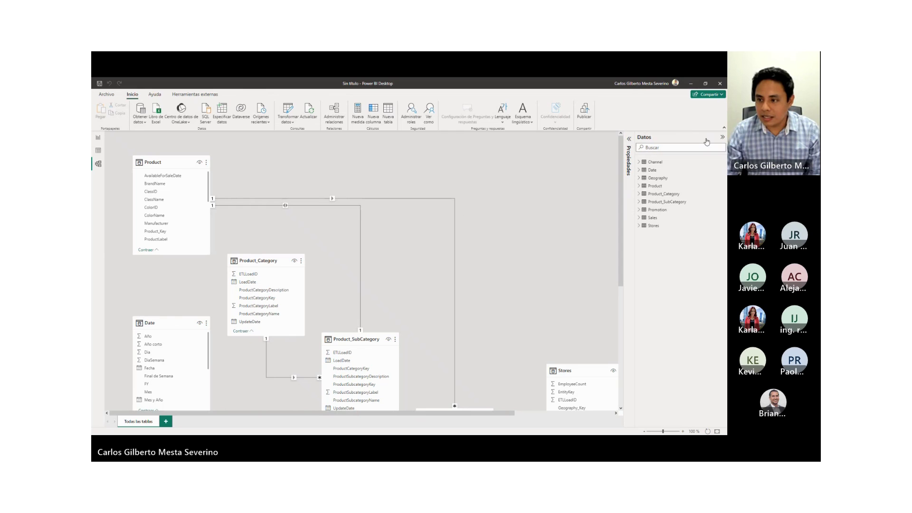
left_click(706, 142)
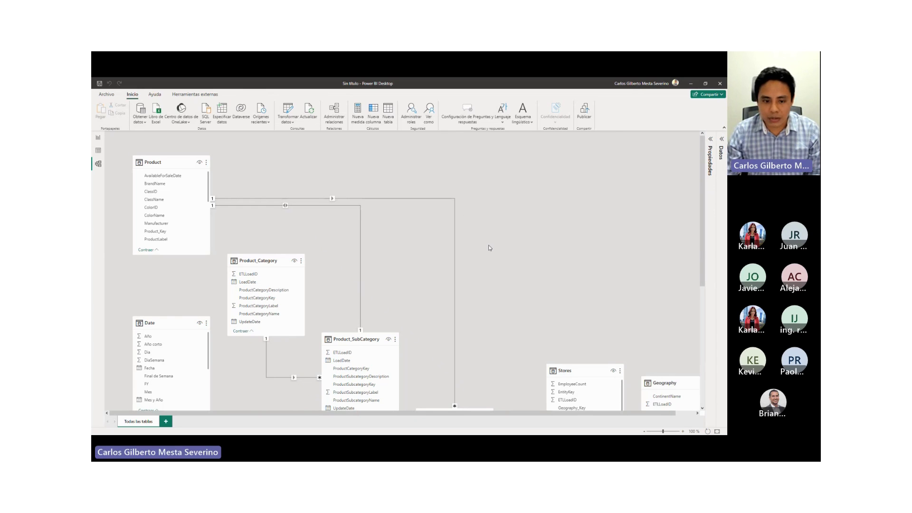
Step: Rearrange the model diagram, placing Sales below Product_SubCategory and Channel above the relationship lines near Stores
scroll(490, 247, "down", 5)
left_click_drag(450, 197, 316, 235)
left_click_drag(463, 307, 474, 185)
scroll(463, 246, "up", 1)
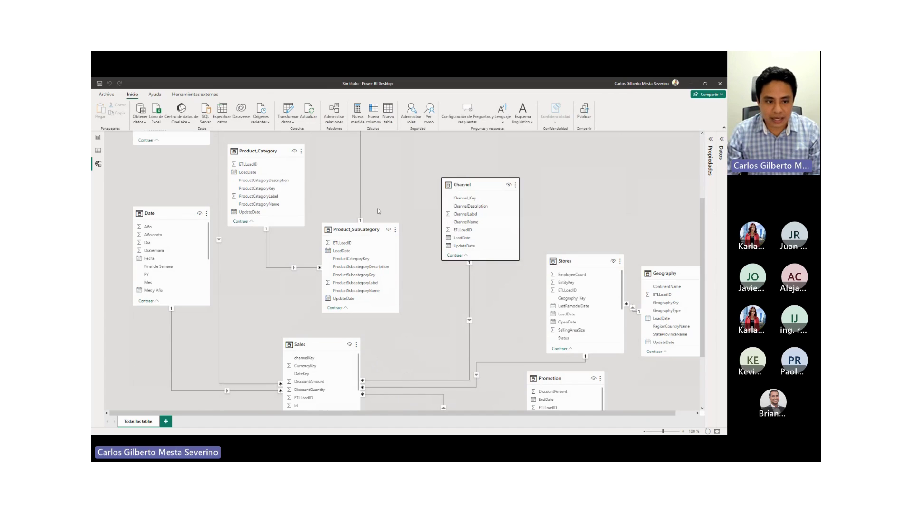
scroll(379, 211, "up", 3)
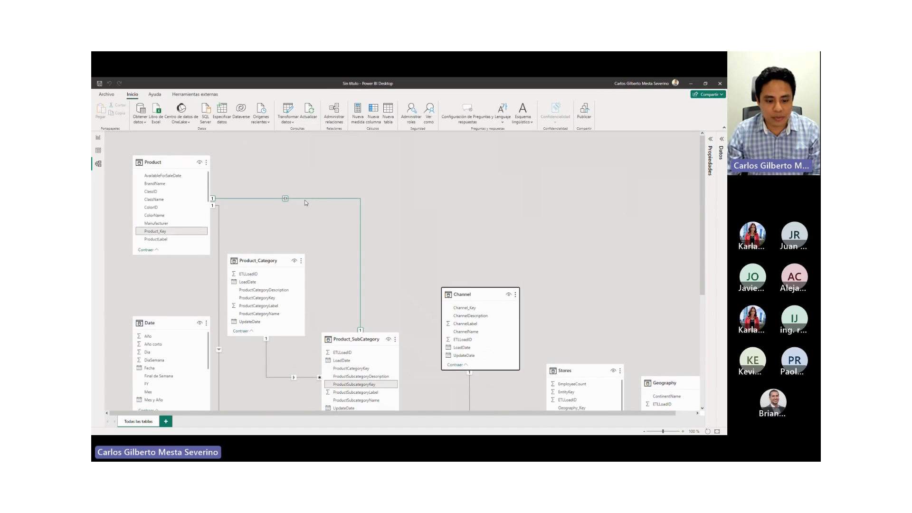
Step: Delete the relationship between Product and Product_SubCategory
left_click(306, 201)
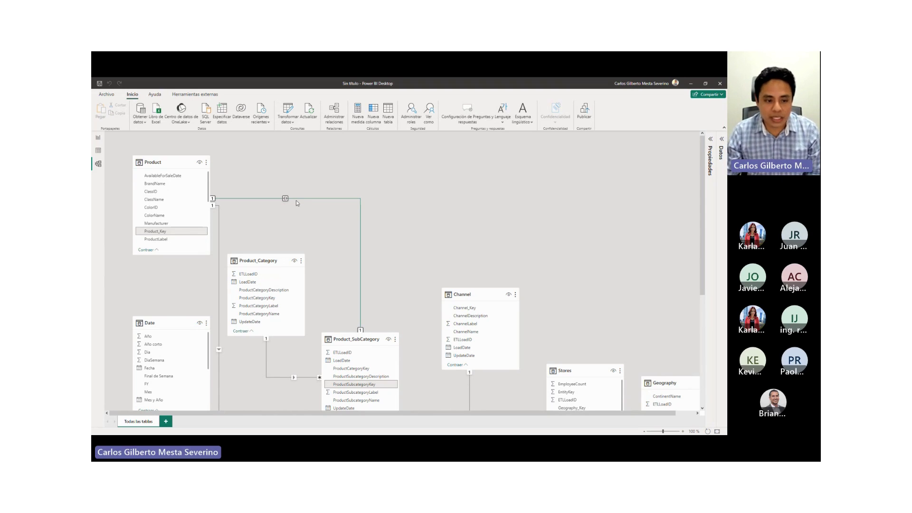
right_click(323, 199)
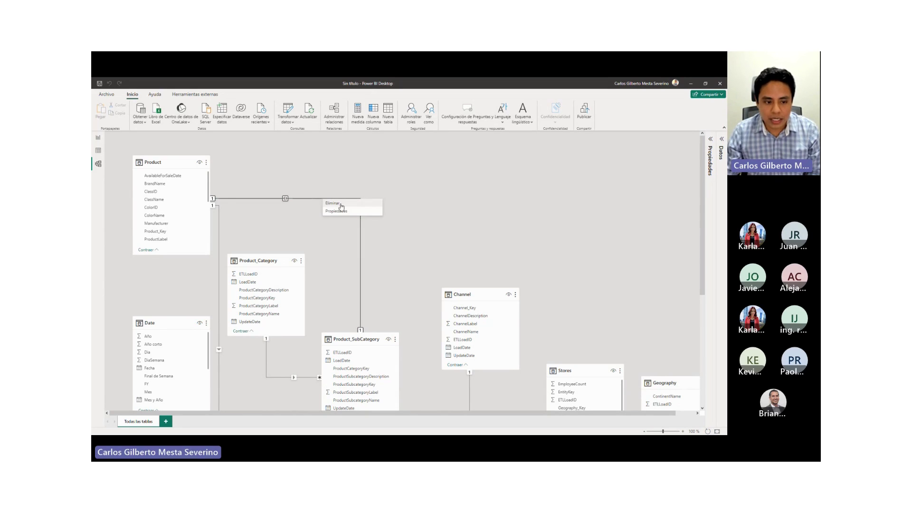
left_click(340, 205)
left_click(441, 272)
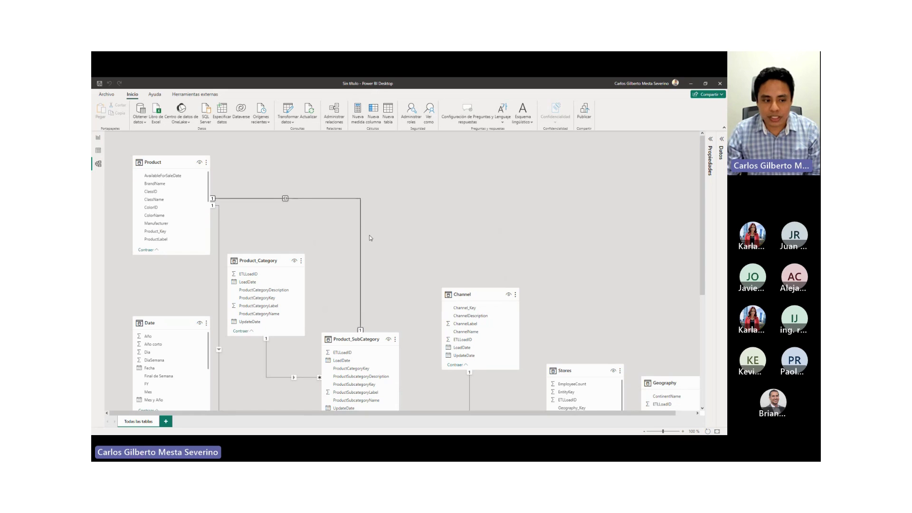
Step: Reposition the Sales table in the model diagram between Product_SubCategory and Promotion
scroll(379, 246, "down", 3)
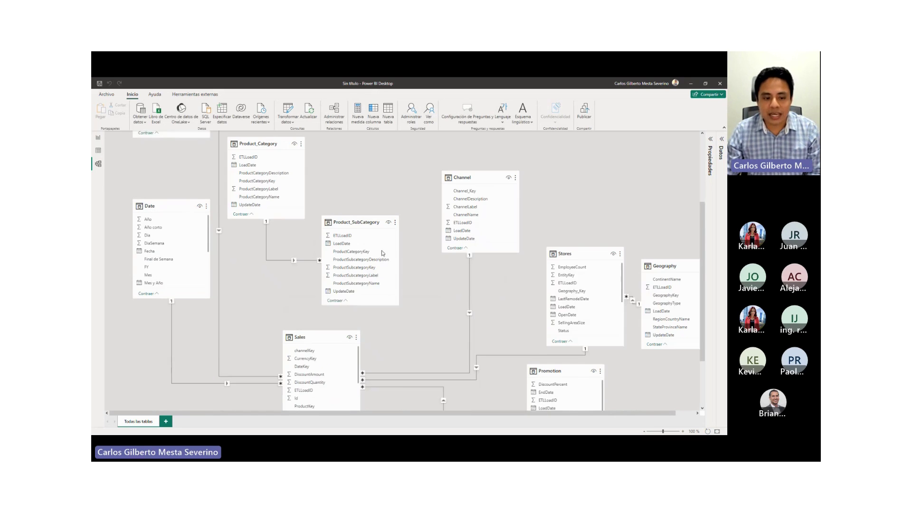
scroll(382, 253, "down", 1)
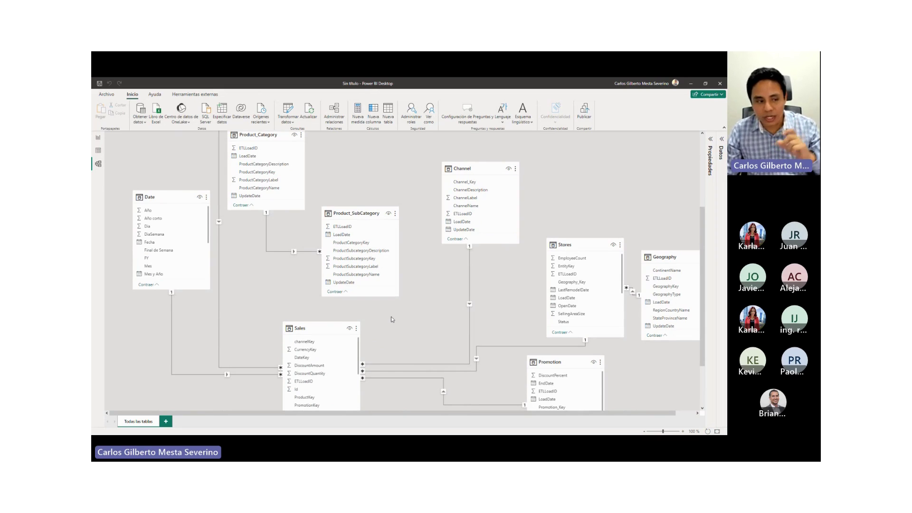
left_click(97, 138)
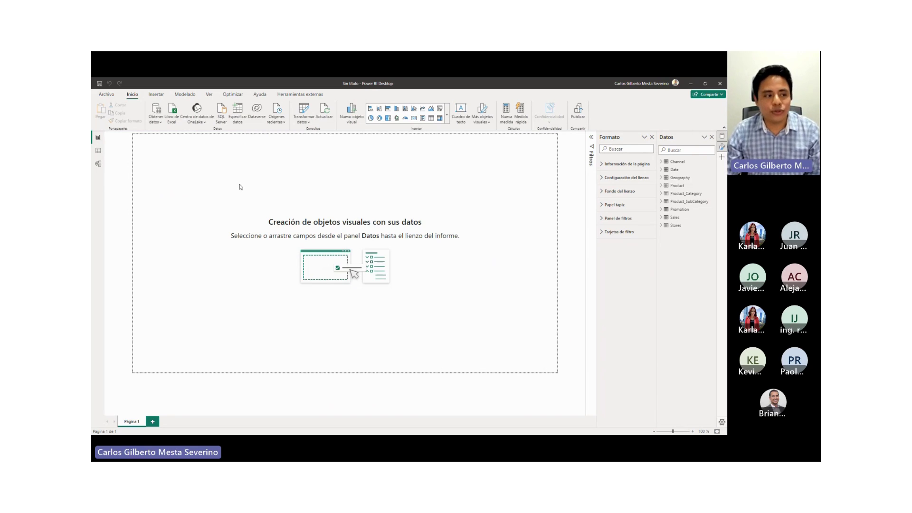
left_click(98, 163)
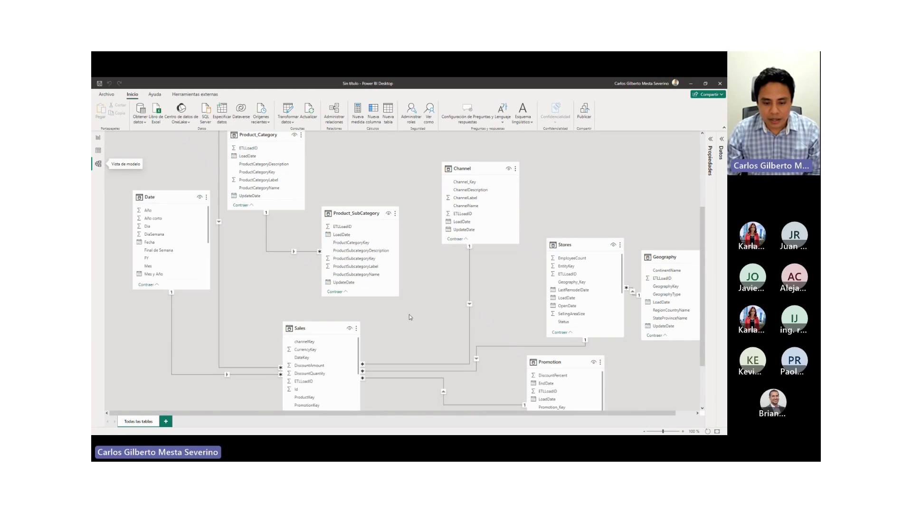
scroll(409, 315, "down", 2)
left_click_drag(303, 273, 391, 277)
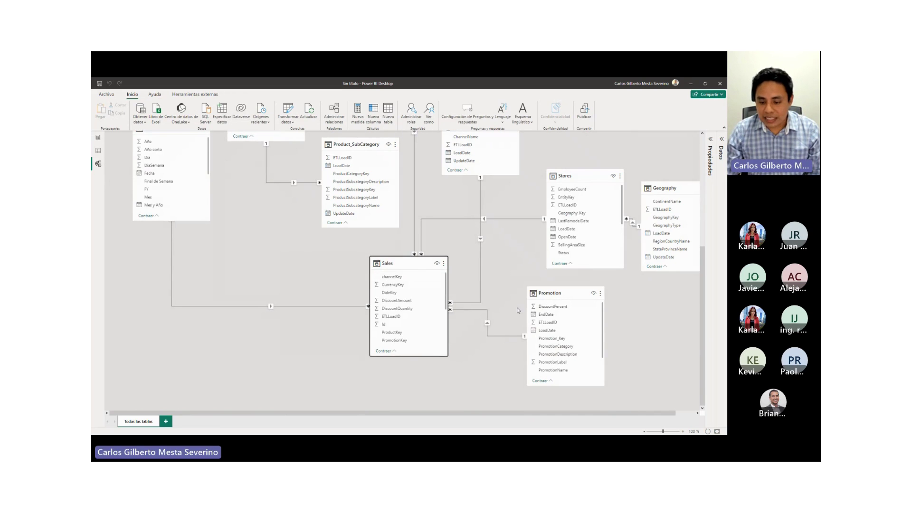
scroll(540, 317, "up", 2)
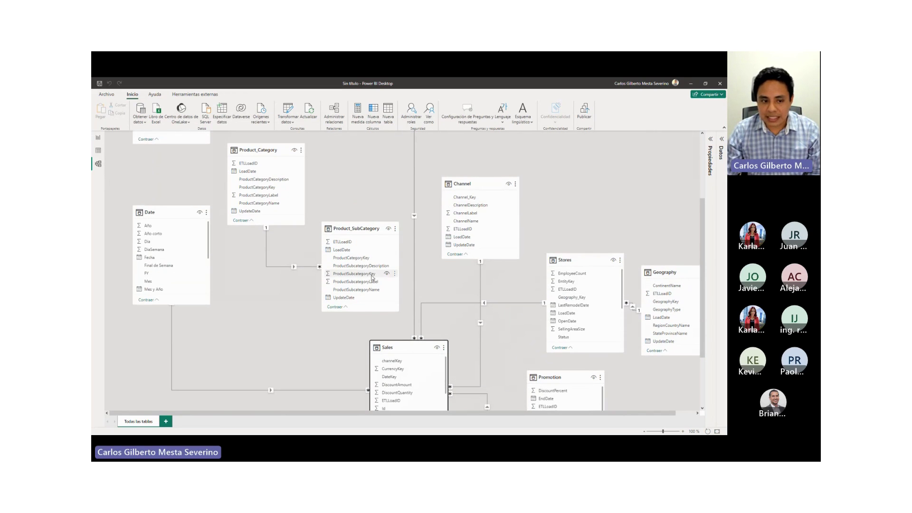
scroll(381, 226, "up", 2)
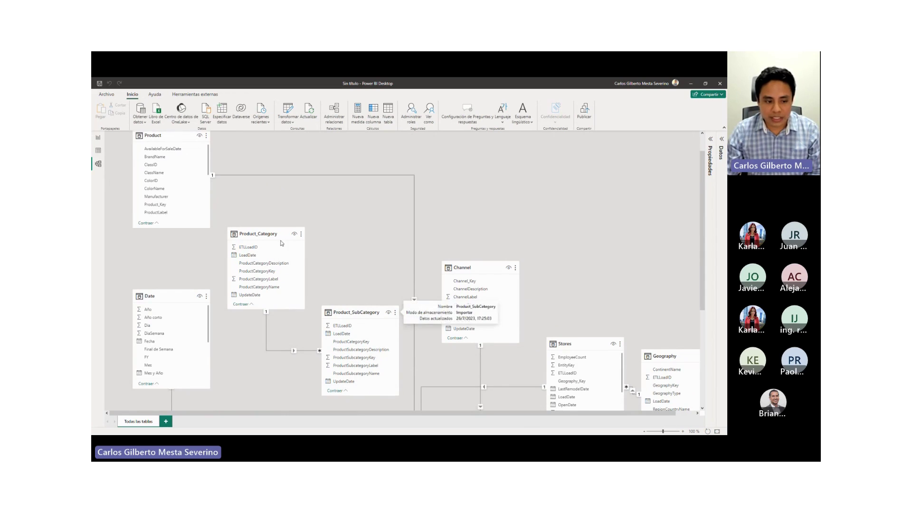
Step: Review the relationship settings in the current file's data load options, closing the options without saving
left_click(107, 95)
left_click(123, 211)
key("Escape")
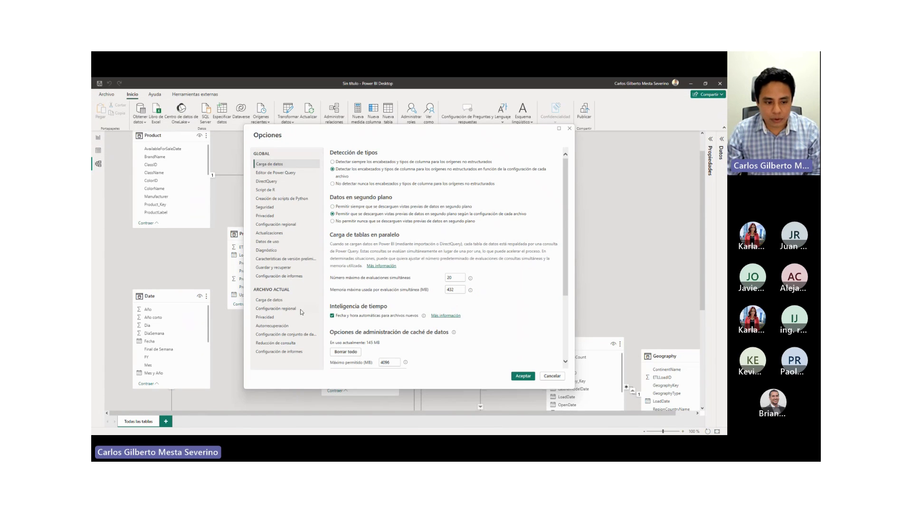
left_click(276, 300)
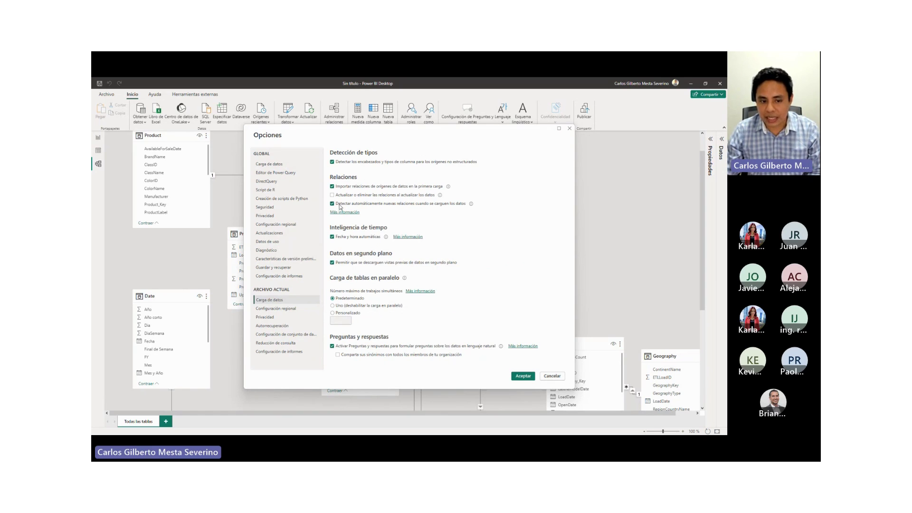
left_click(552, 376)
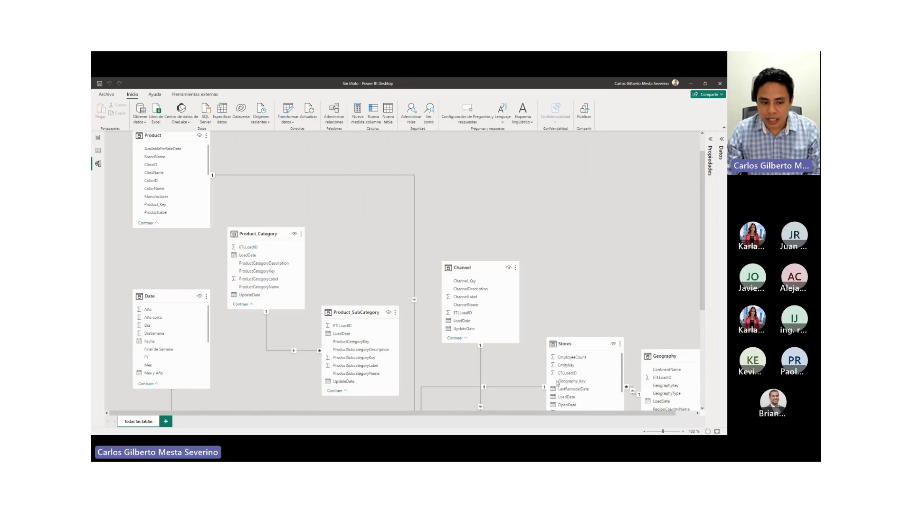
Step: Adjust the placement of Product_Category beside Promotion and of Product_SubCategory diagonally below it in the model diagram
scroll(424, 277, "down", 3)
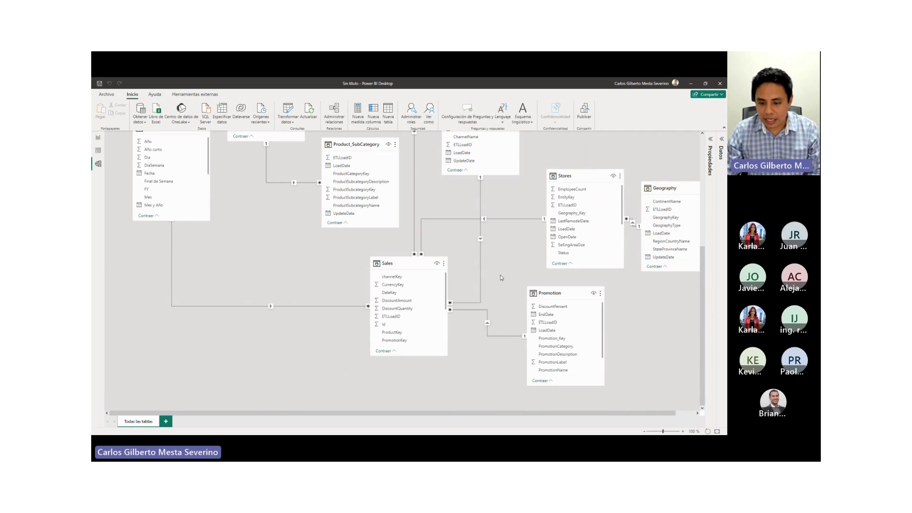
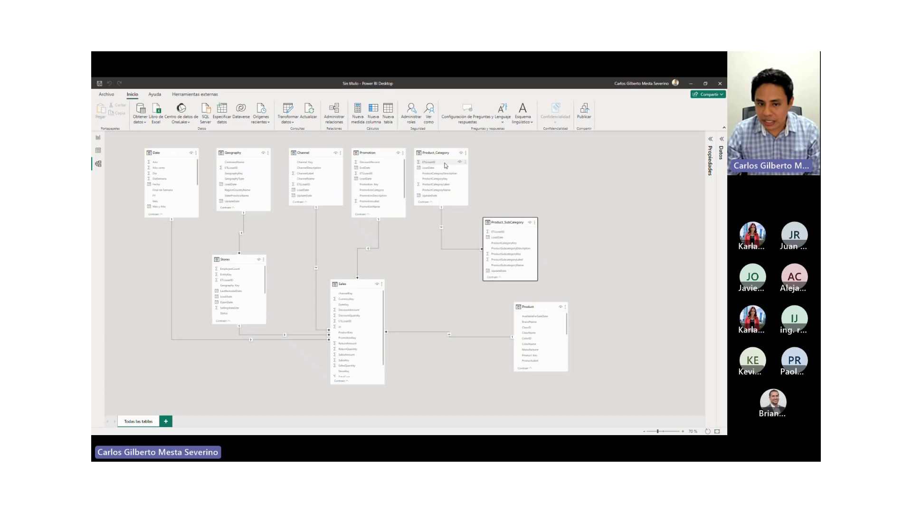
left_click_drag(439, 153, 447, 154)
scroll(500, 421, "up", 3)
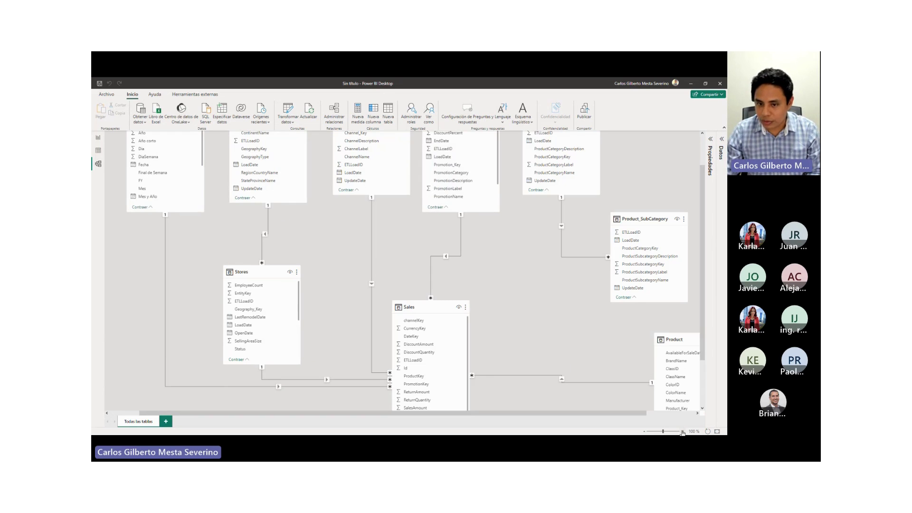
left_click_drag(500, 412, 548, 413)
scroll(494, 285, "up", 2)
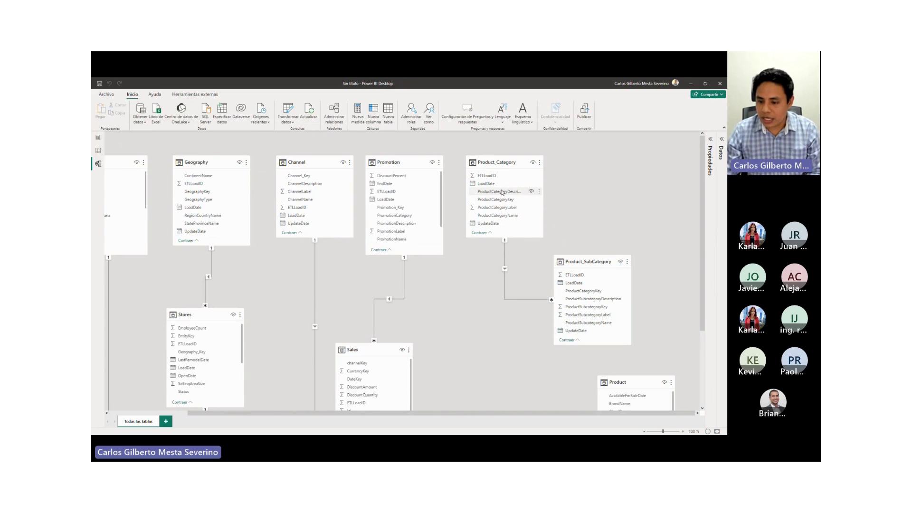
left_click_drag(622, 287, 626, 289)
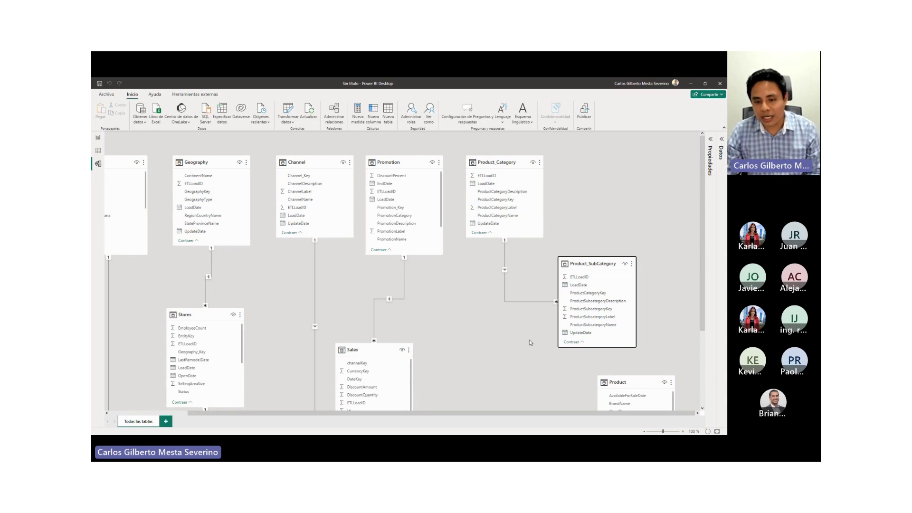
Step: Move the Product table close to Sales, in the gap between Sales and Product_SubCategory
scroll(518, 341, "down", 3)
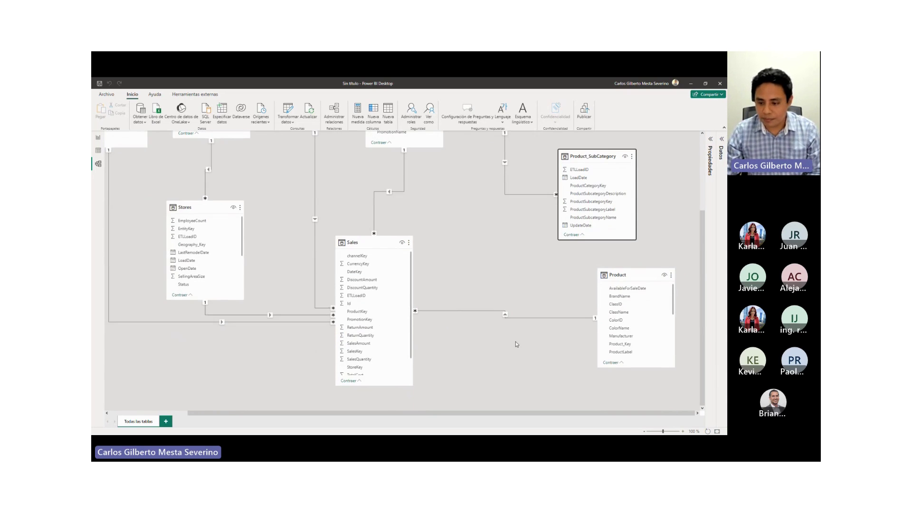
left_click_drag(619, 275, 537, 277)
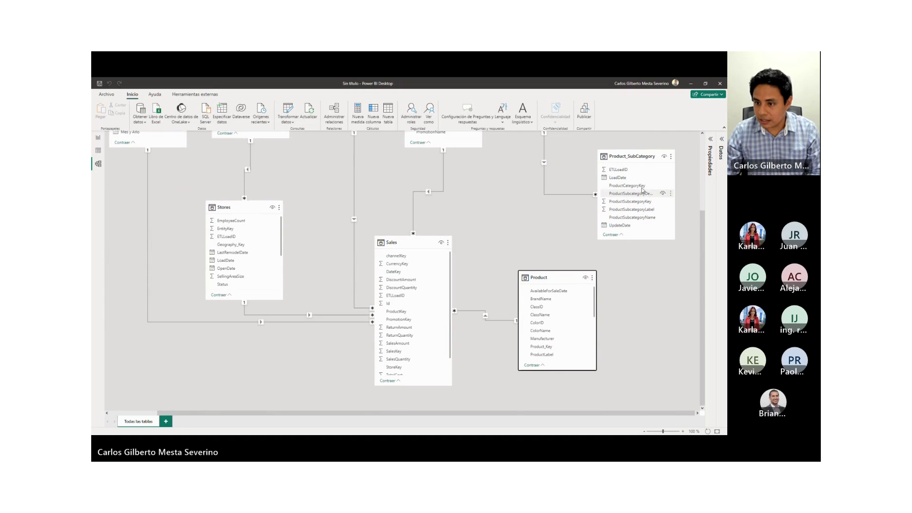
left_click_drag(549, 278, 528, 240)
scroll(536, 294, "down", 1)
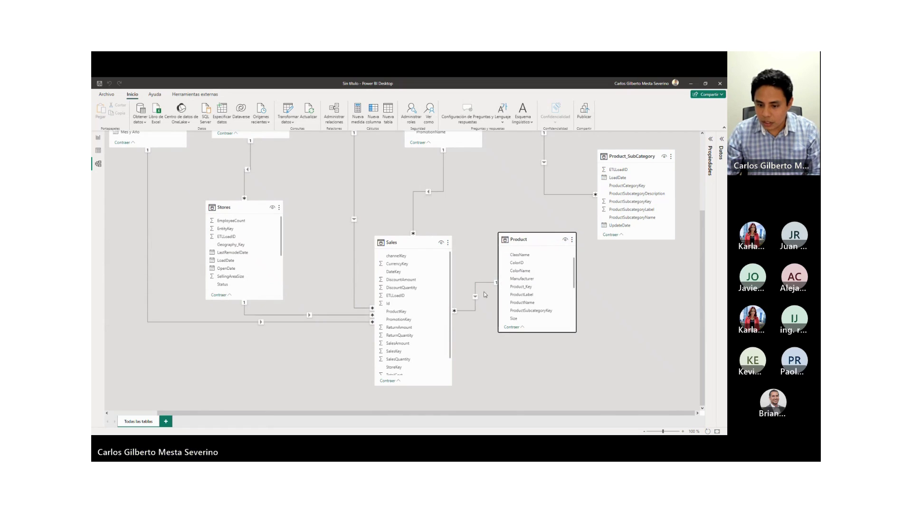
Step: Relate Product to Product_SubCategory through their ProductSubcategoryKey columns, and lower the Product table slightly in the diagram
scroll(532, 299, "down", 1)
left_click(530, 300)
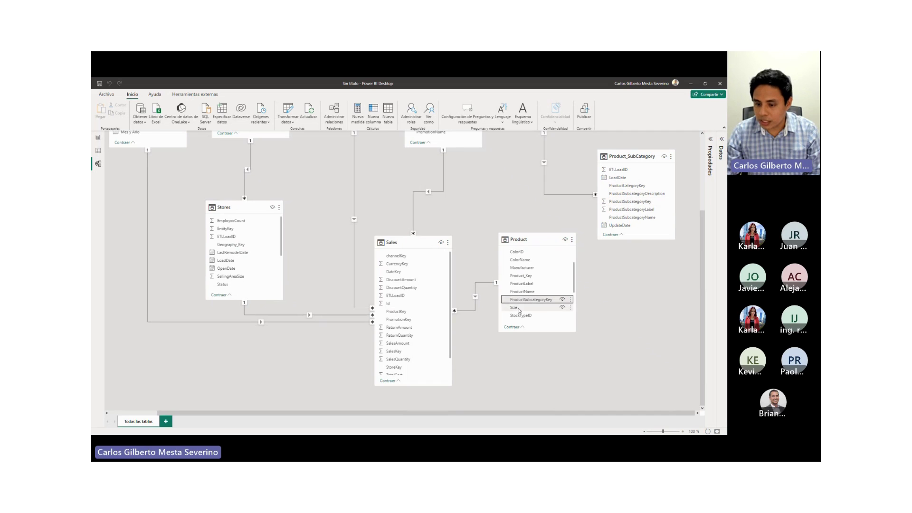
left_click_drag(532, 299, 634, 202)
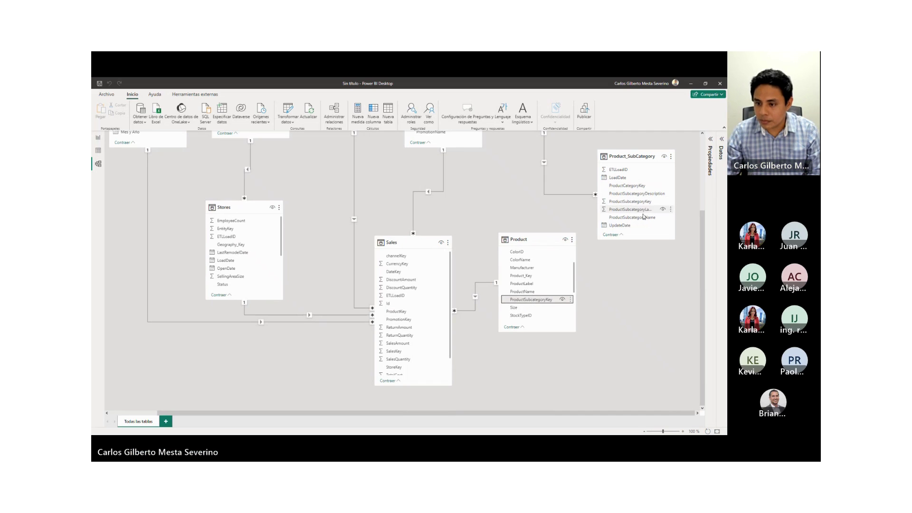
left_click_drag(566, 251, 561, 265)
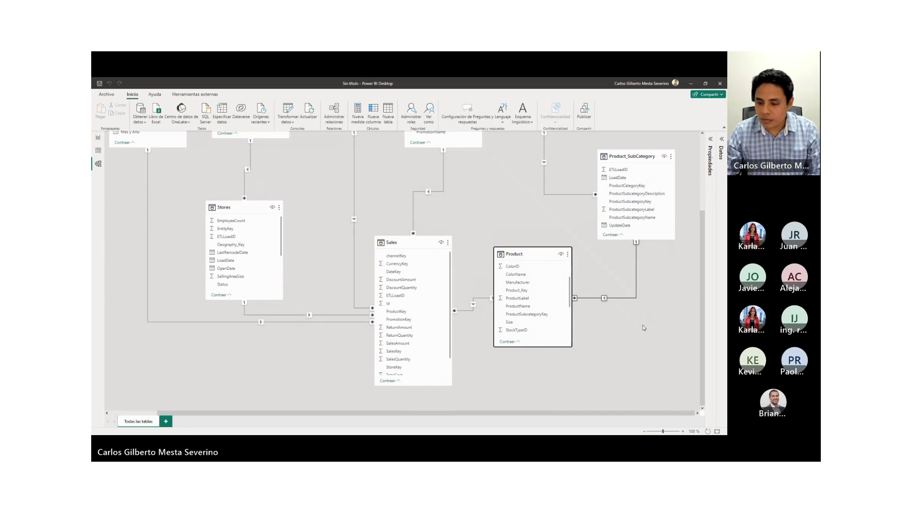
Step: Move the Sales and Product tables up, closer to the row of dimension tables
scroll(622, 281, "up", 3)
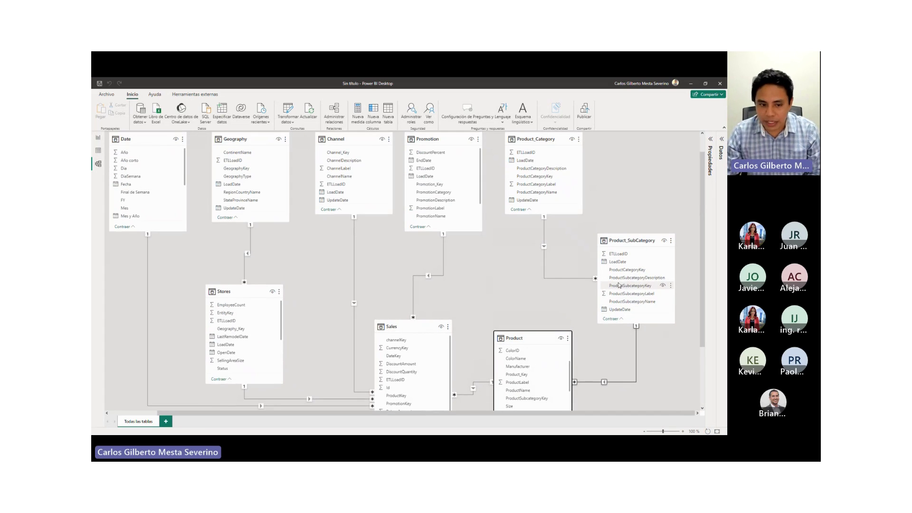
scroll(525, 161, "up", 1)
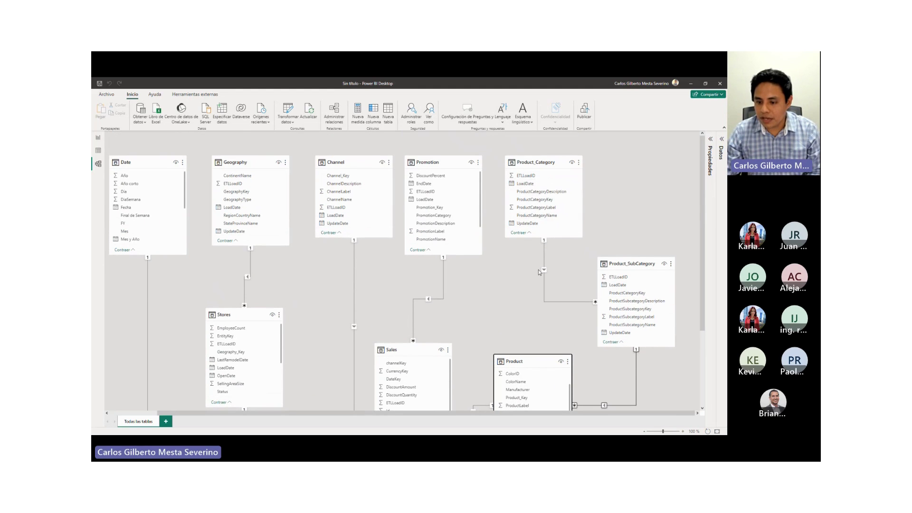
scroll(524, 185, "down", 4)
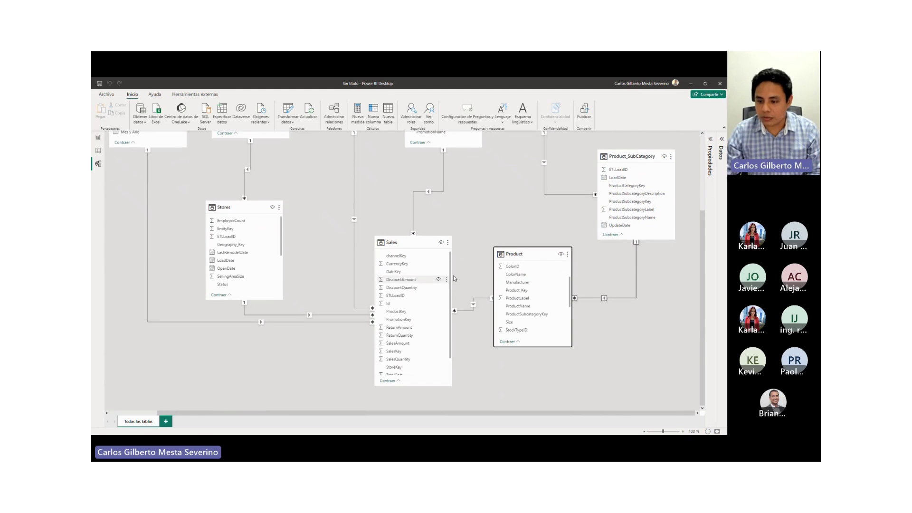
scroll(558, 203, "up", 2)
scroll(558, 202, "up", 2)
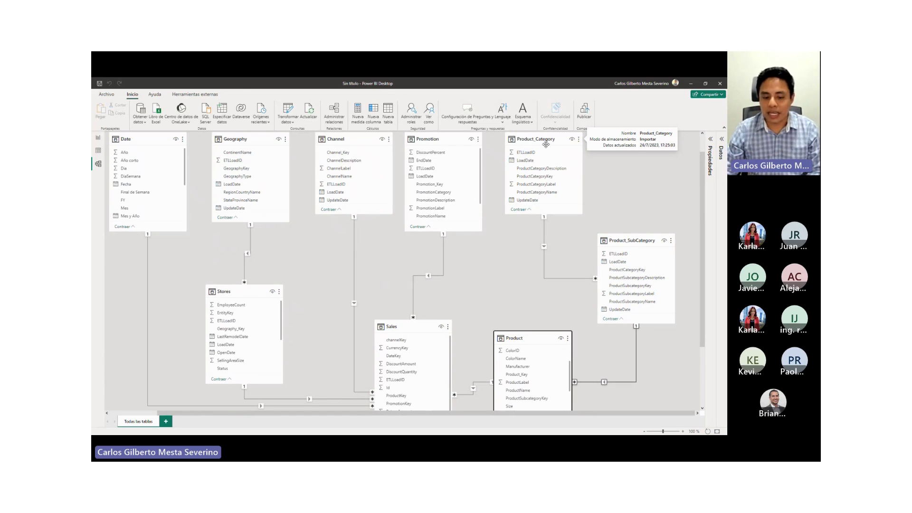
left_click_drag(424, 326, 426, 275)
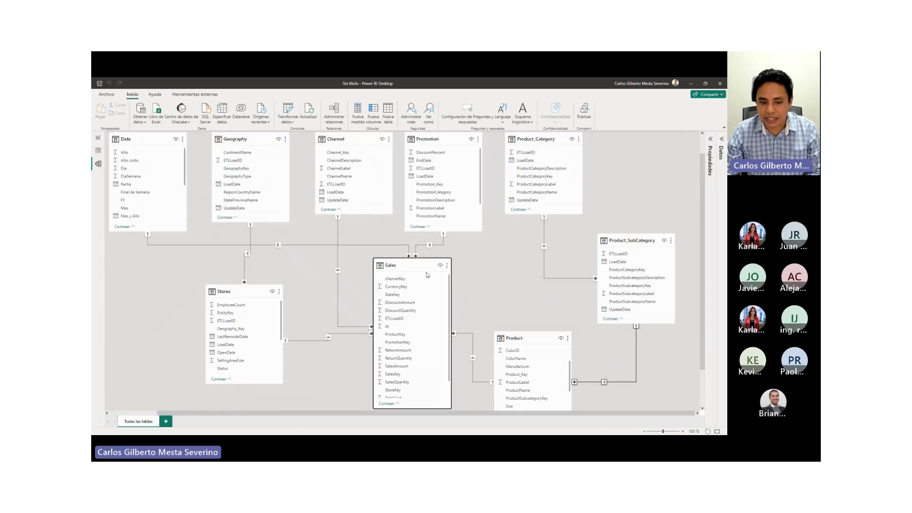
left_click_drag(523, 337, 522, 319)
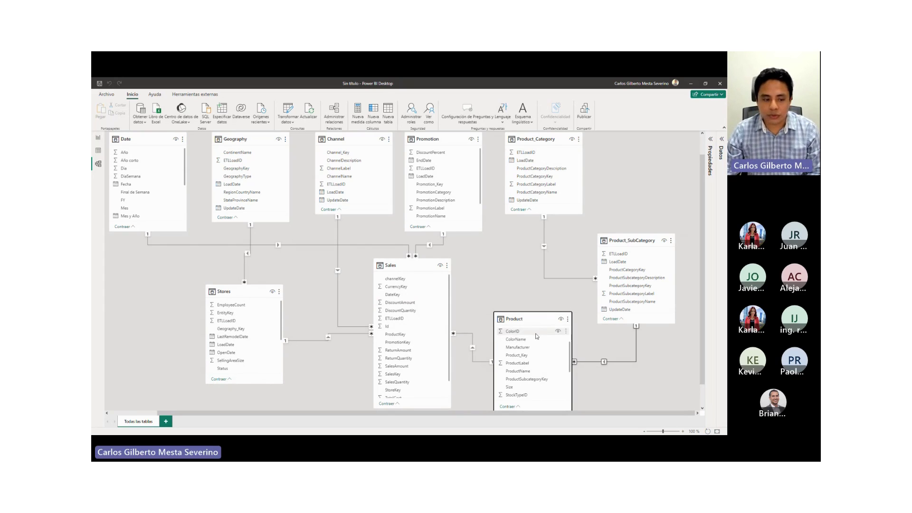
Step: Place Stores directly beneath Geography and shift Sales slightly toward the Product table
left_click_drag(237, 292, 254, 288)
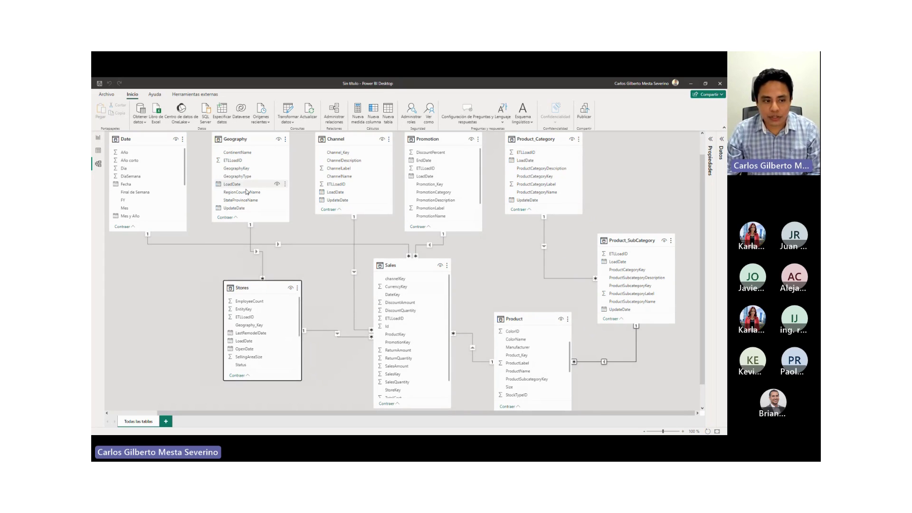
scroll(246, 191, "up", 1)
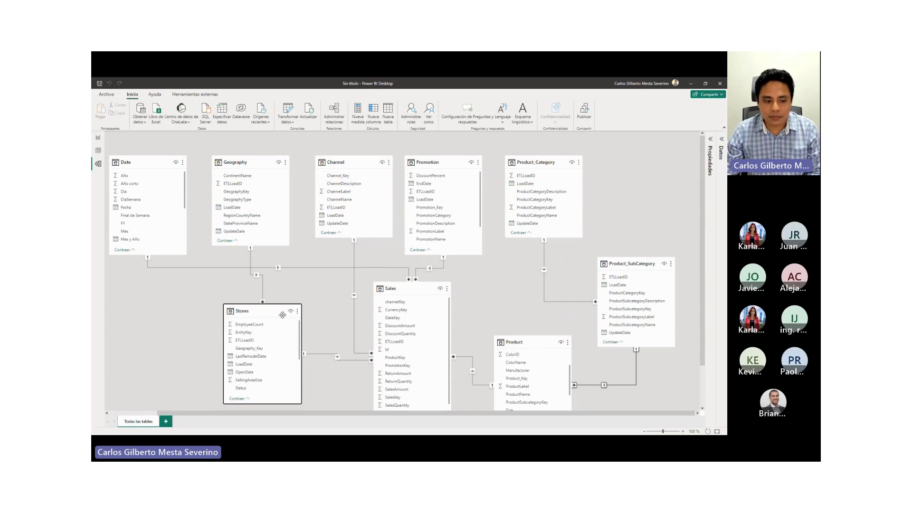
left_click_drag(282, 314, 275, 292)
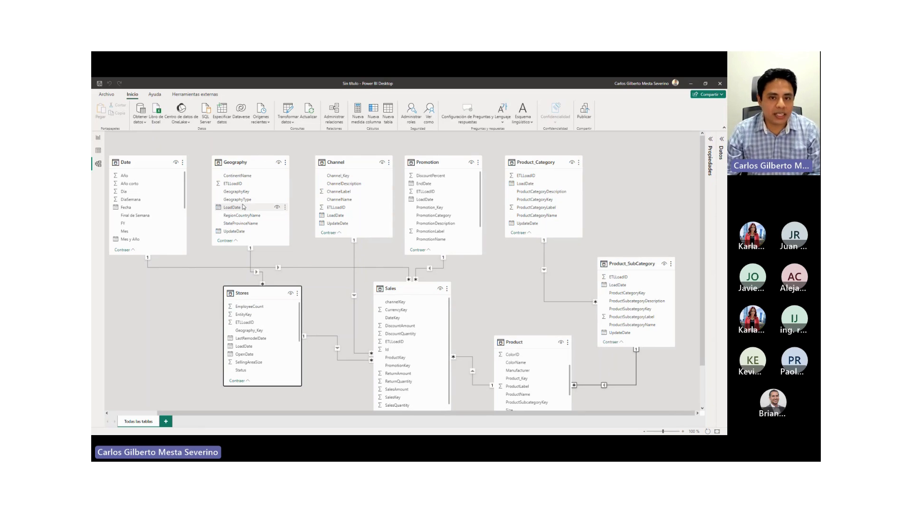
left_click_drag(256, 294, 258, 289)
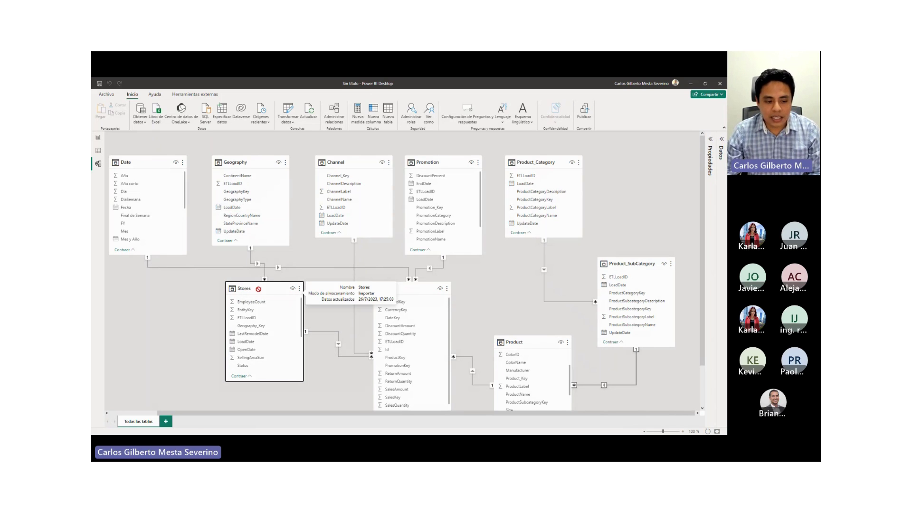
left_click_drag(402, 290, 409, 291)
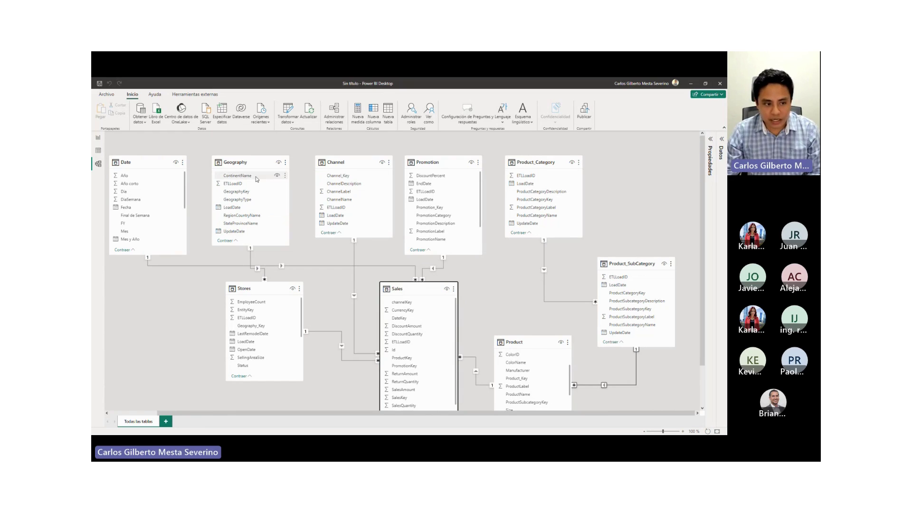
Step: Examine the rows and columns of the Geography and Stores tables in the data view
left_click(98, 150)
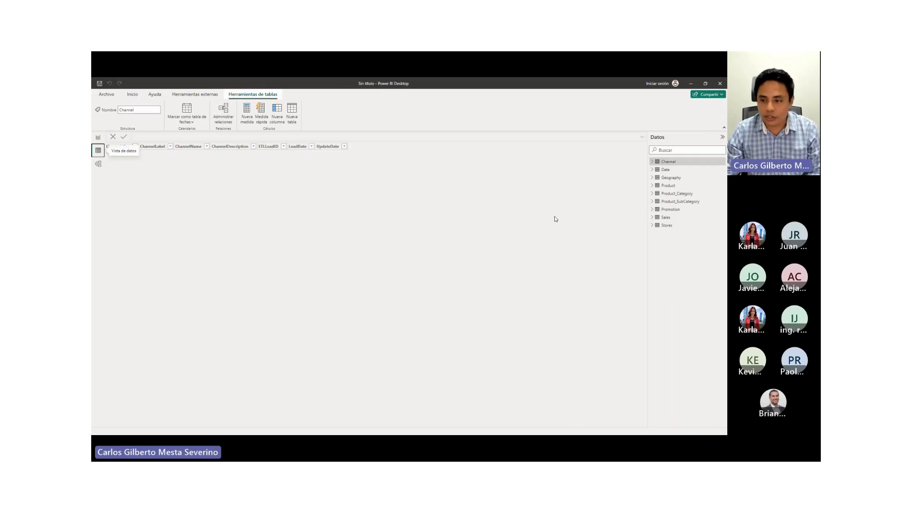
left_click(671, 178)
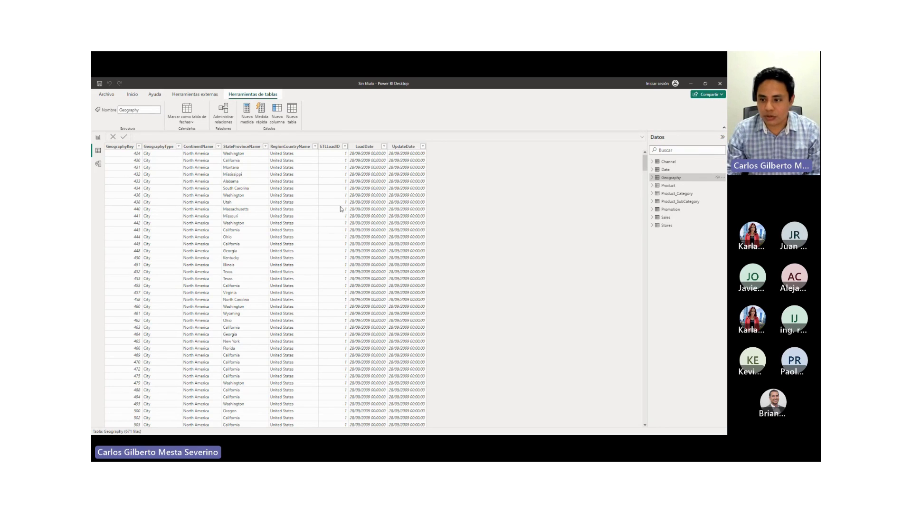
left_click(667, 225)
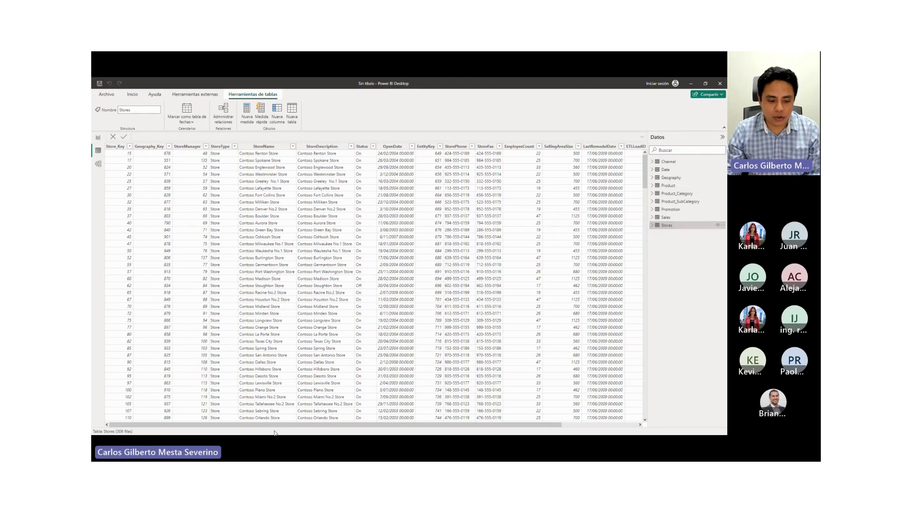
left_click_drag(357, 425, 271, 427)
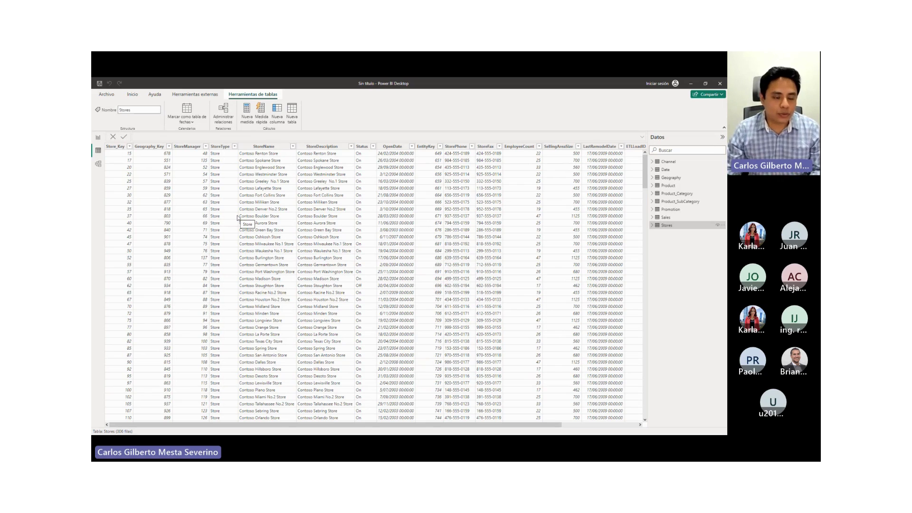
Step: Return to the model diagram and reposition Sales centrally between Stores and Product
left_click(98, 164)
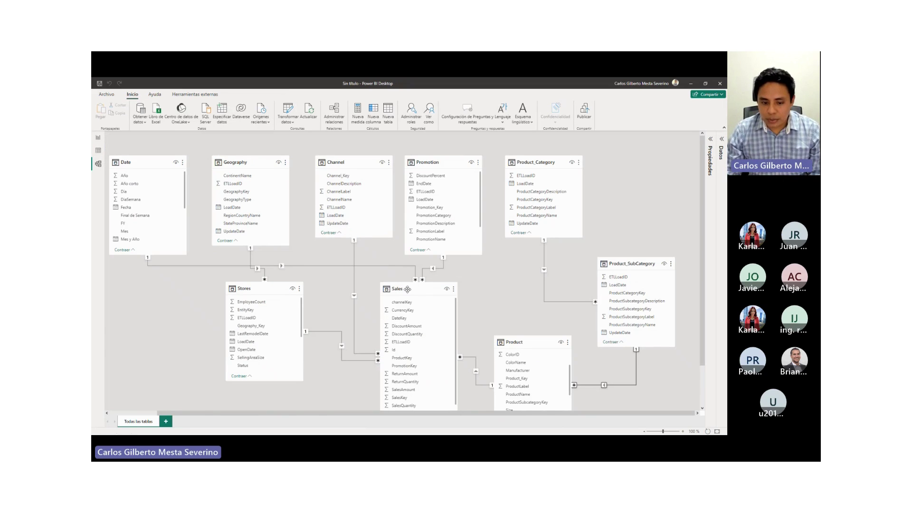
left_click_drag(415, 291, 404, 295)
scroll(514, 281, "down", 2)
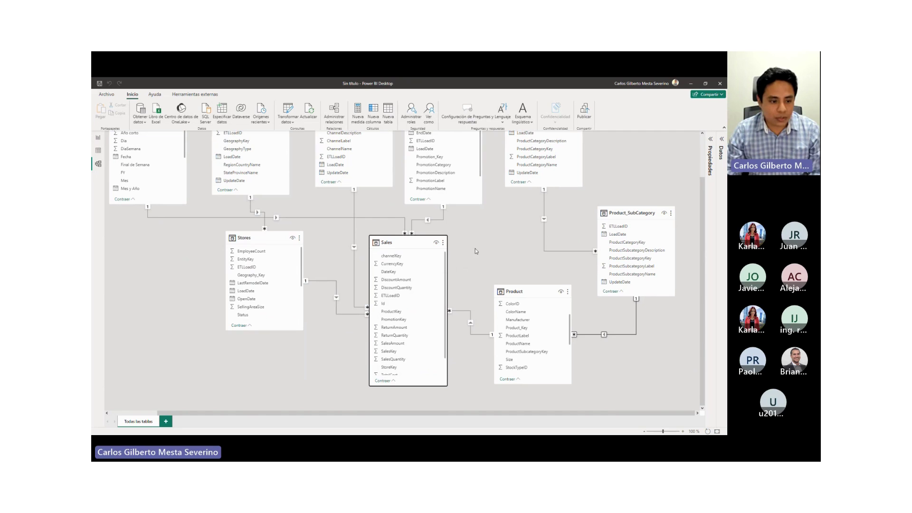
left_click(645, 431)
left_click(645, 432)
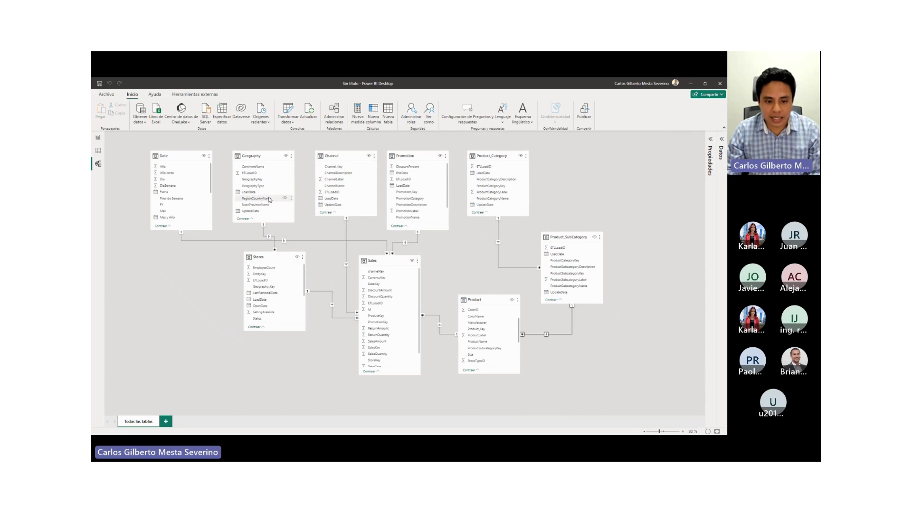
left_click_drag(373, 261, 368, 268)
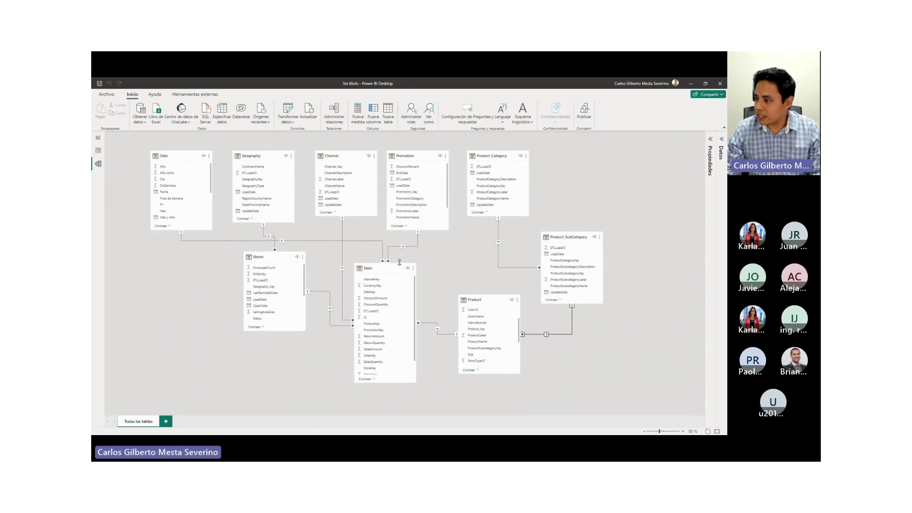
Step: Switch to the PowerPoint presentation and show slide 6, "Nombres de columnas", followed by slide 7, "Ocultar lo que no importa"
key("alt+Tab")
left_click(142, 306)
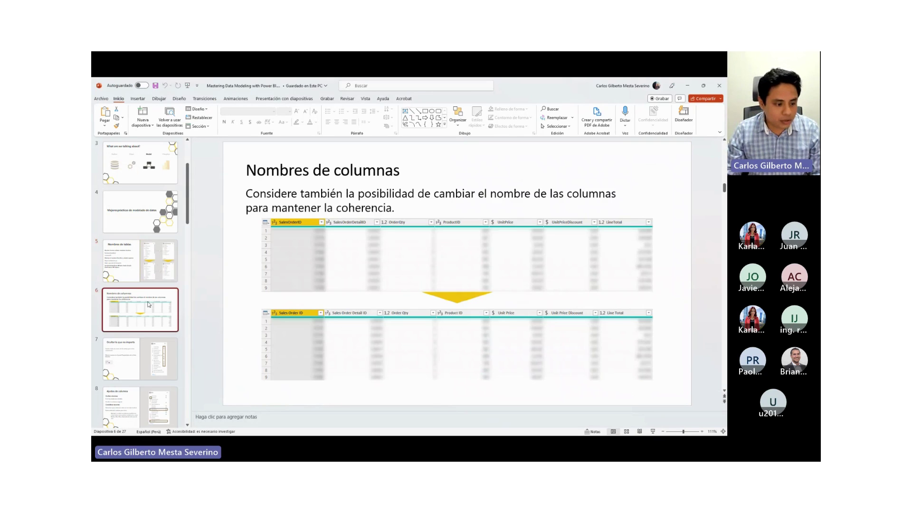
scroll(147, 291, "down", 1)
left_click(146, 291)
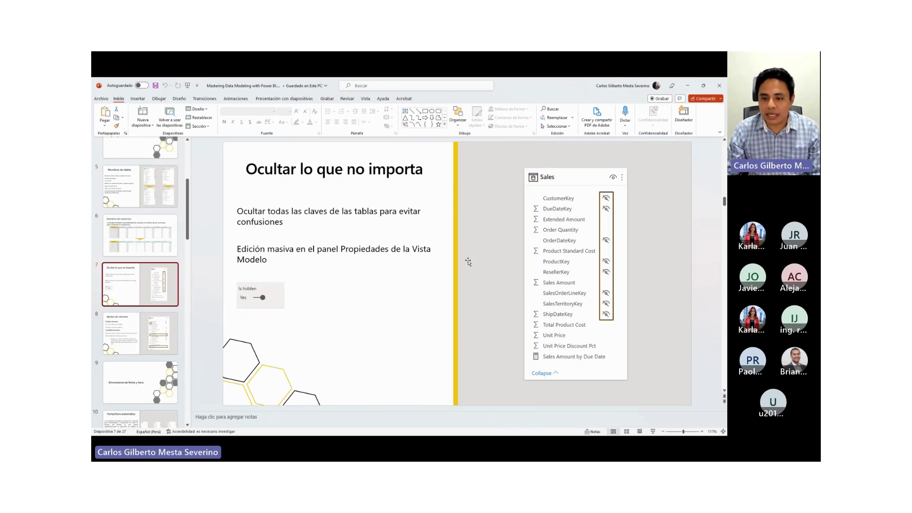
Step: Switch to Power BI Desktop, expand the data and properties panes, and move Product closer to Sales in the 70% model diagram
key("alt+Tab")
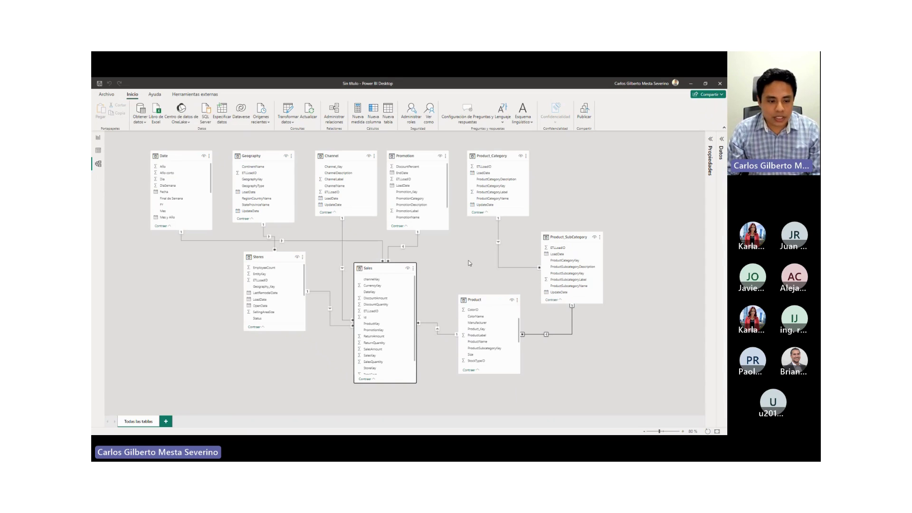
left_click(716, 140)
left_click(718, 140)
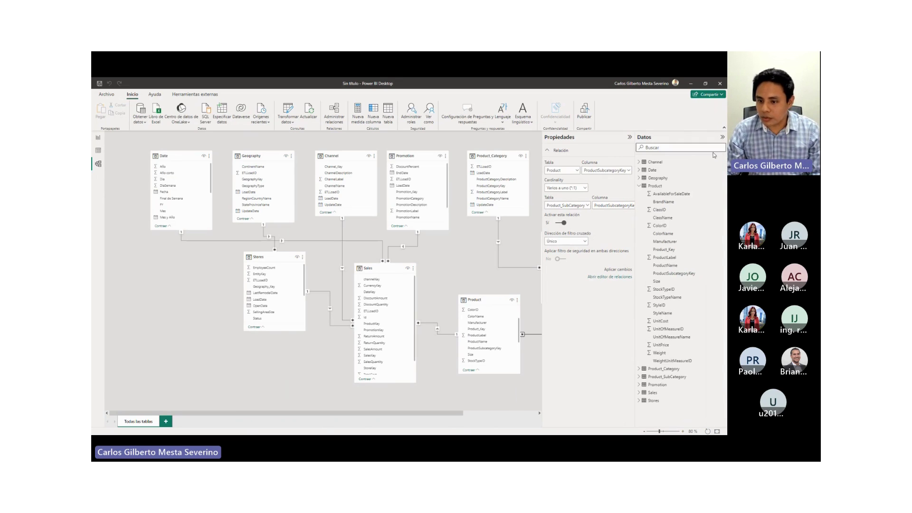
left_click(644, 431)
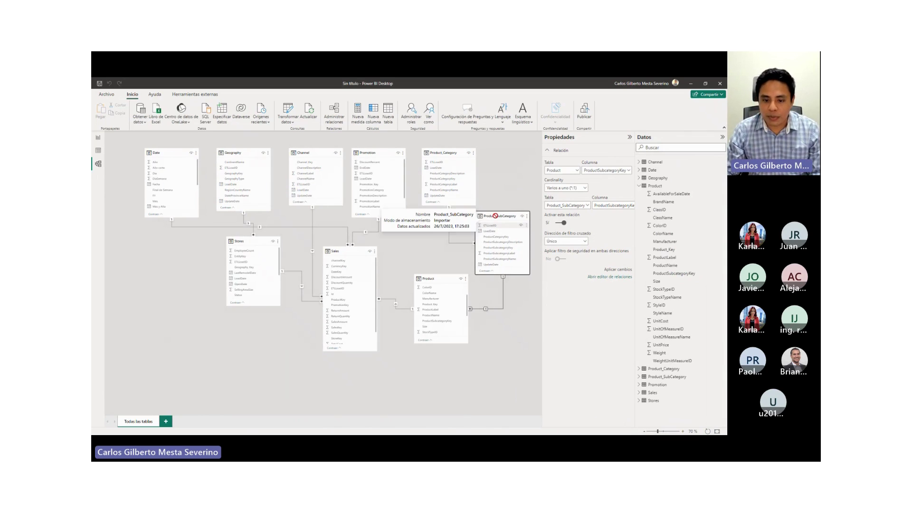
left_click_drag(437, 278, 415, 275)
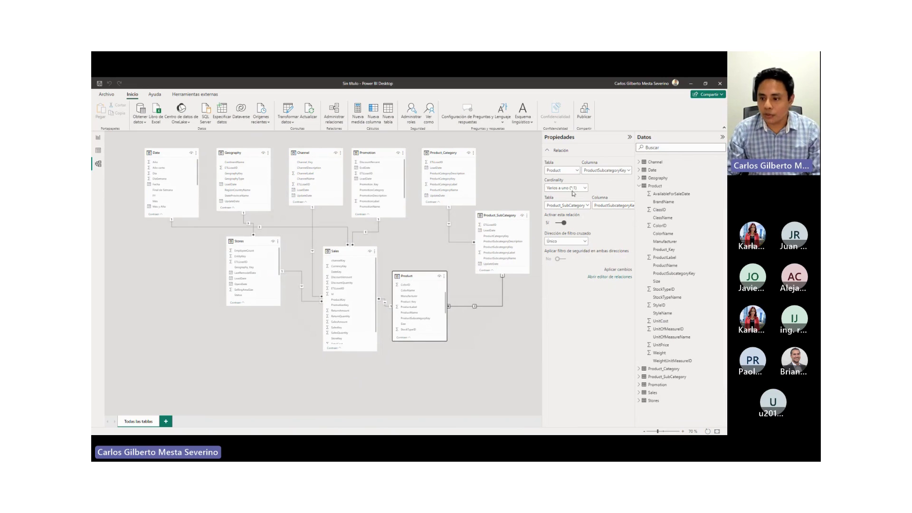
Step: Collapse the Product field list and select the Channel_Key column of the Channel table
left_click(639, 186)
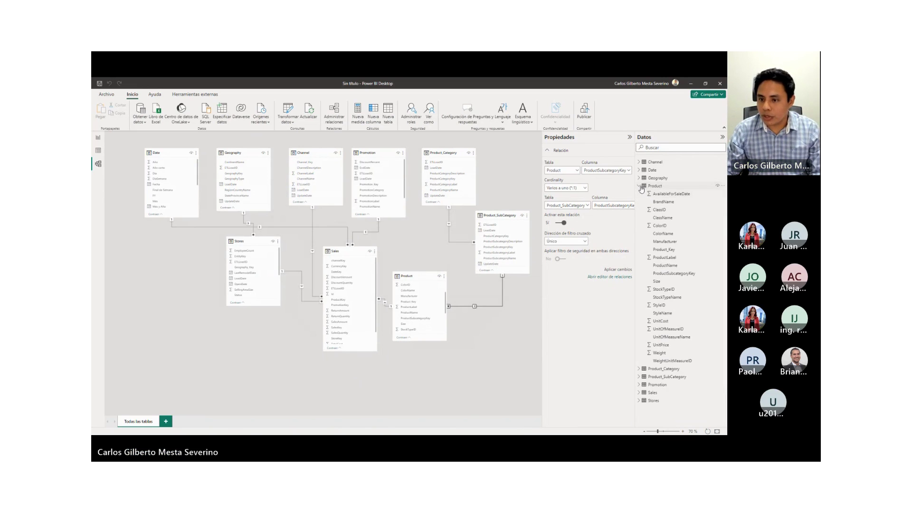
left_click(654, 163)
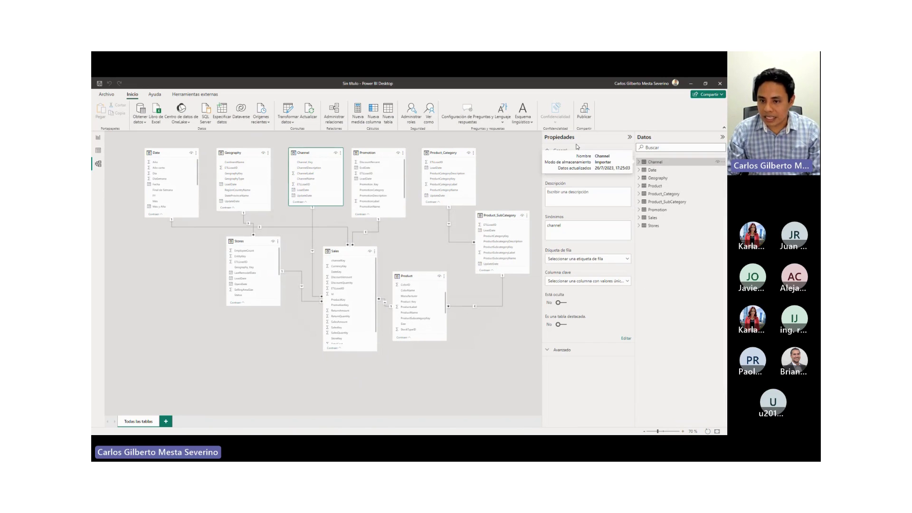
left_click(640, 163)
left_click(664, 170)
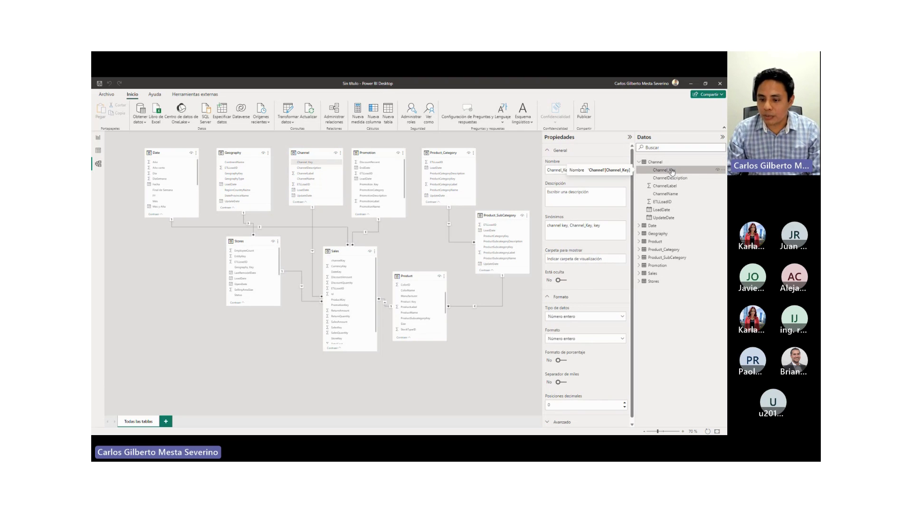
Step: Review the format and advanced properties of Channel_Key, and collapse both property groups
scroll(599, 354, "down", 1)
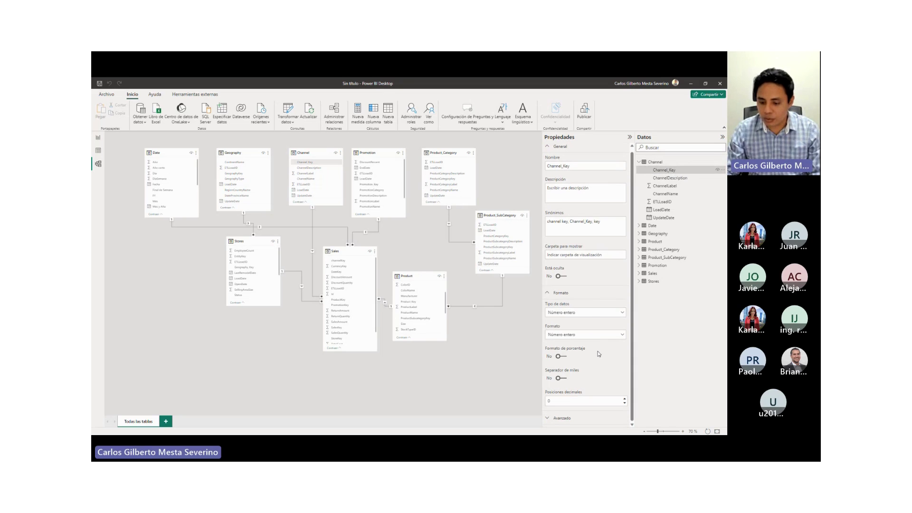
left_click(570, 418)
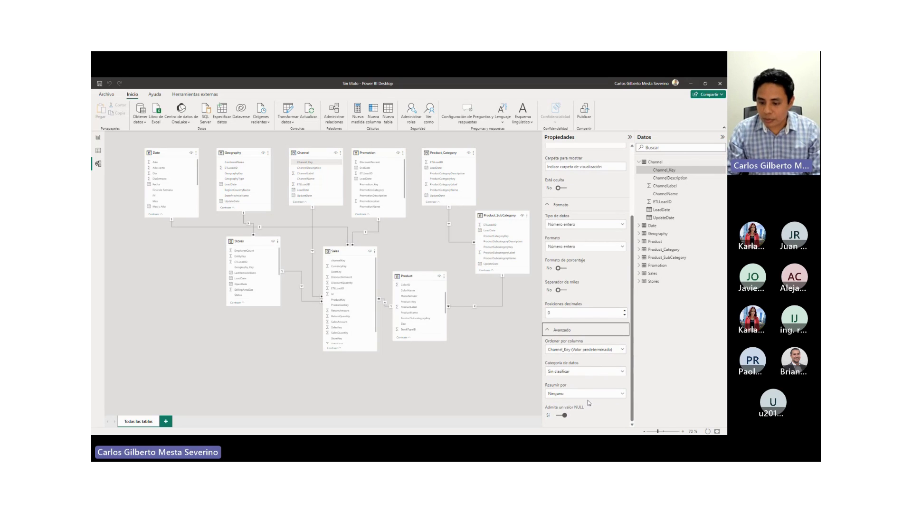
scroll(599, 380, "up", 3)
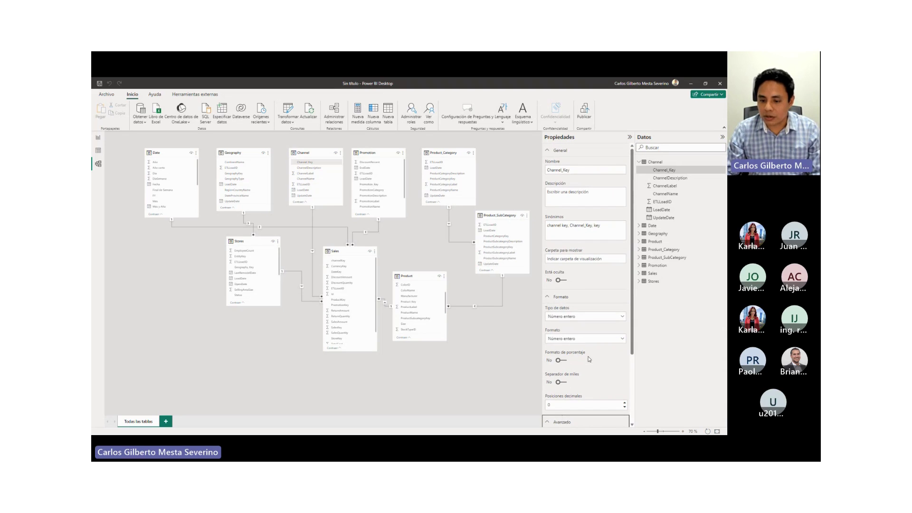
left_click(550, 299)
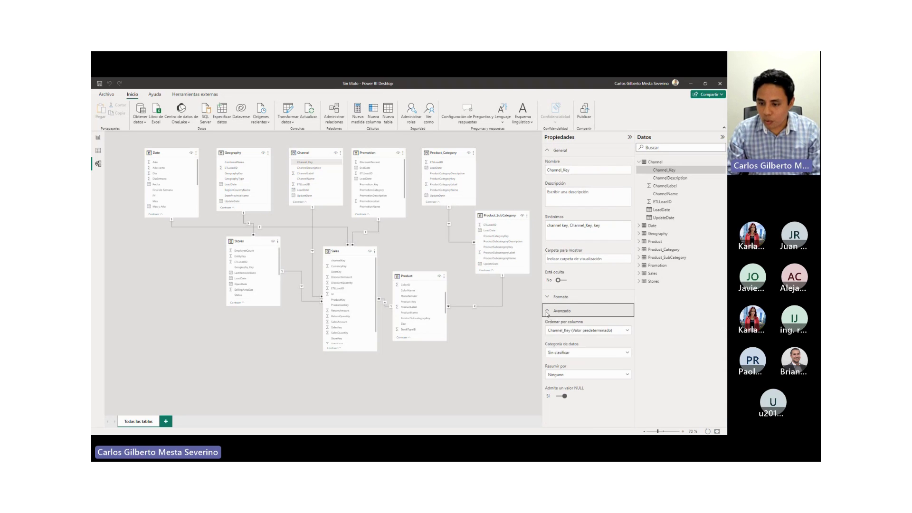
left_click(547, 312)
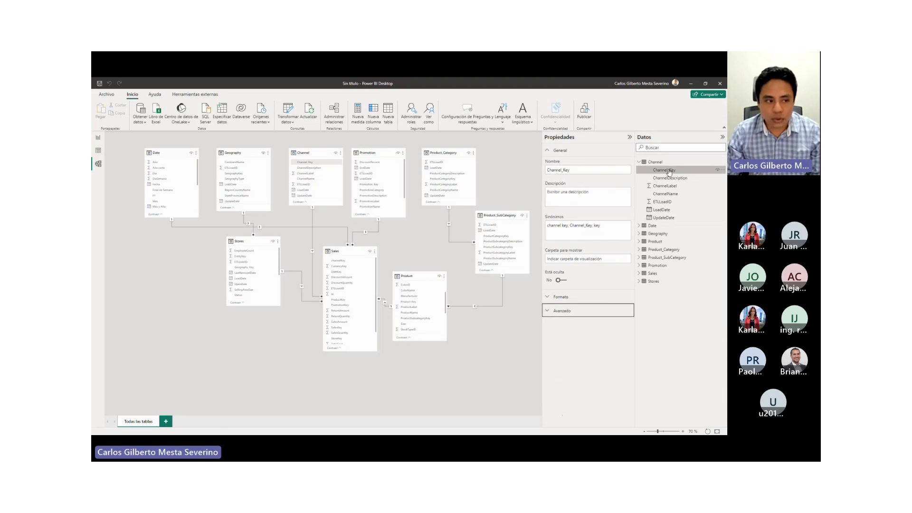
Step: Insert a table visual on the report page, move and enlarge it, and add ChannelName from Channel as its column
left_click(97, 137)
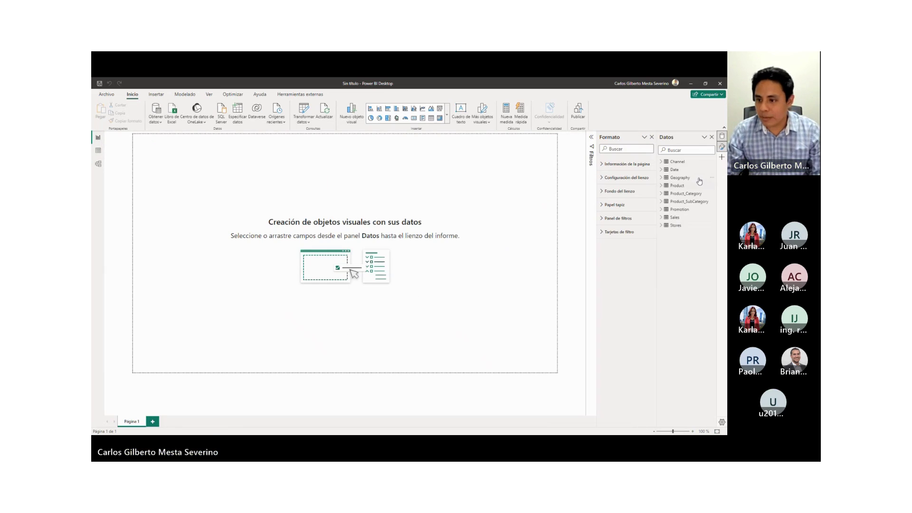
left_click(430, 119)
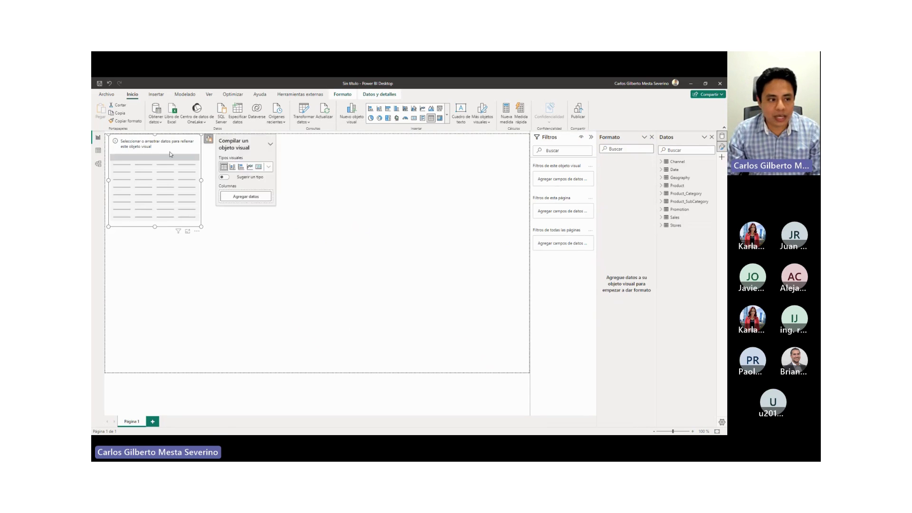
left_click_drag(432, 264, 451, 292)
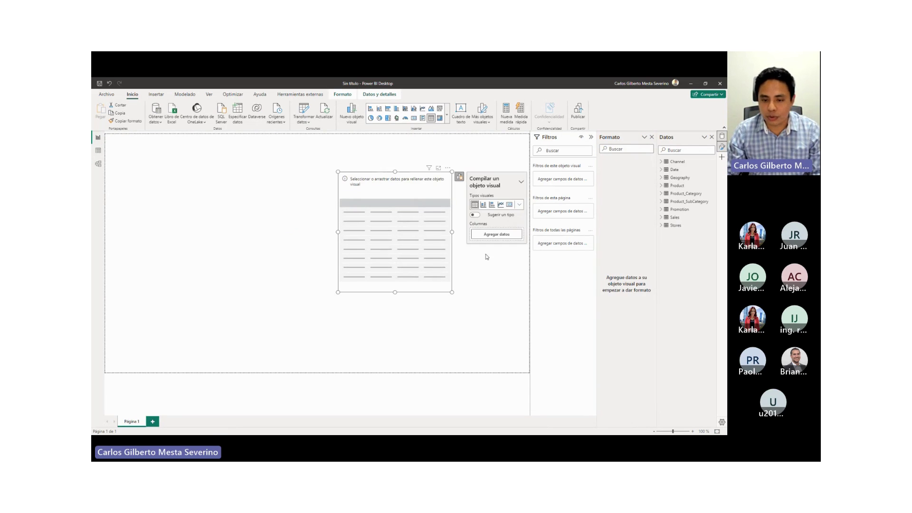
left_click(495, 235)
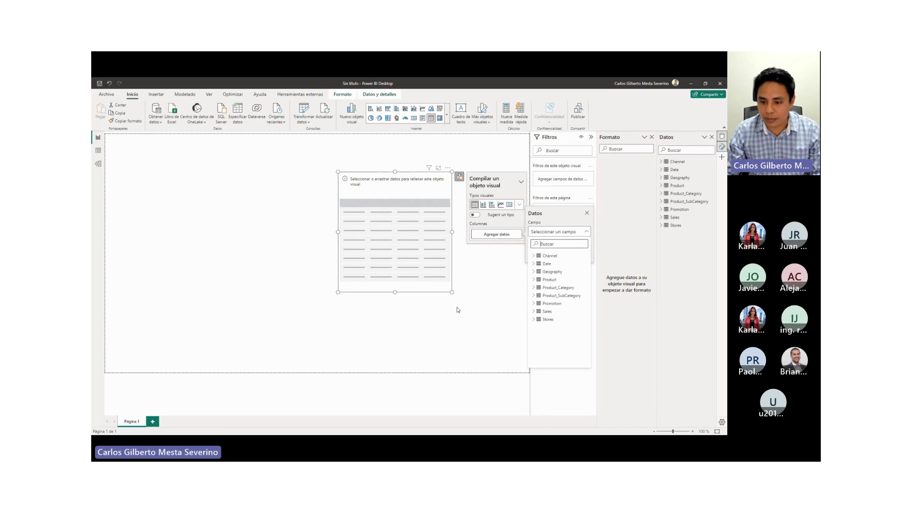
left_click(533, 256)
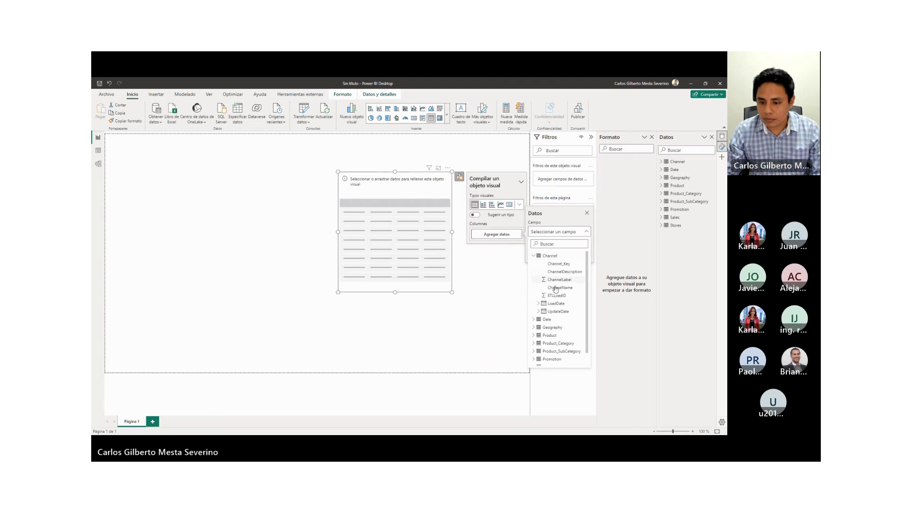
left_click(560, 288)
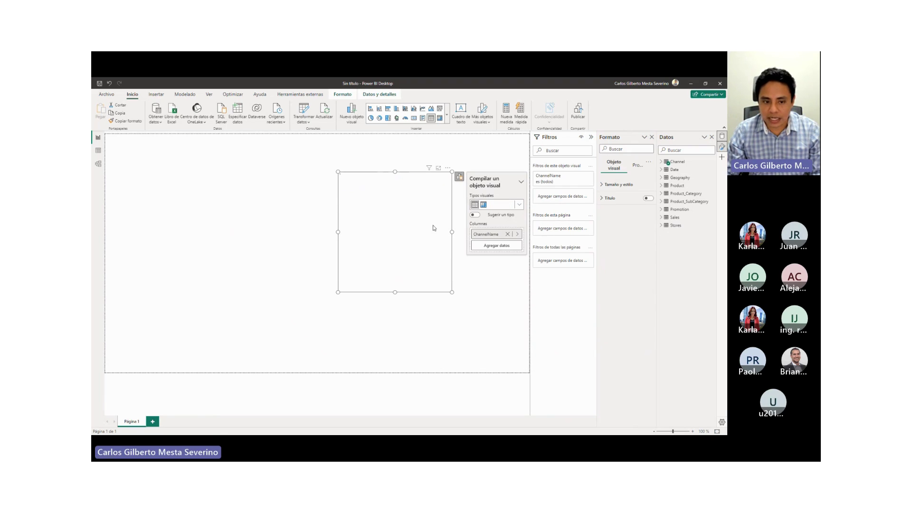
Step: Add Channel_Key from the Channel table as the second column of the table visual
left_click(511, 248)
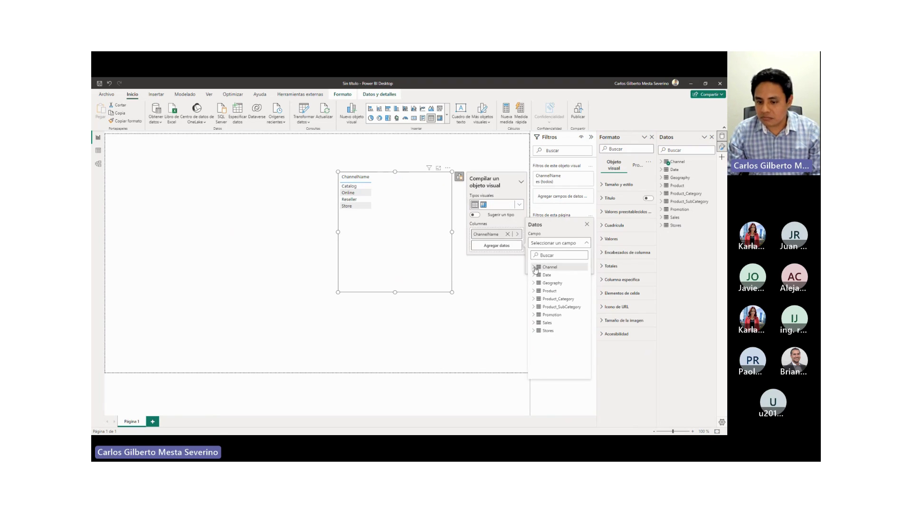
left_click(533, 267)
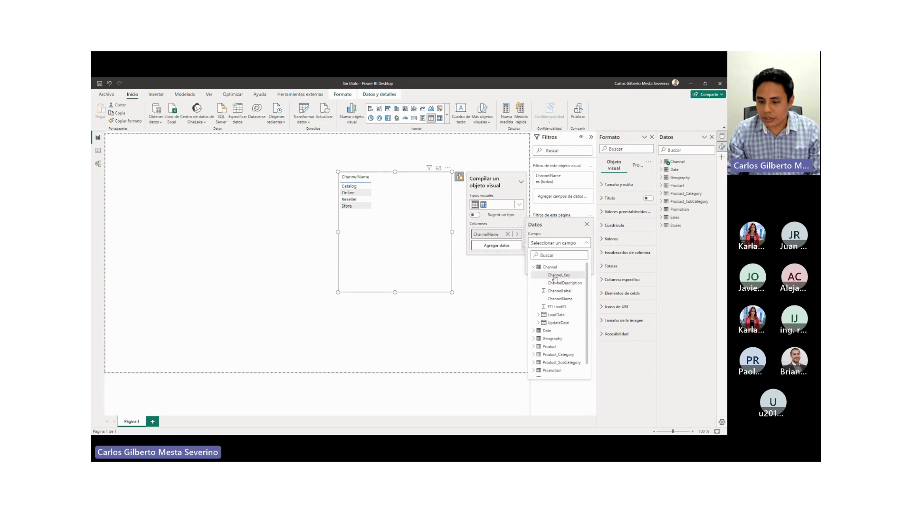
left_click(558, 278)
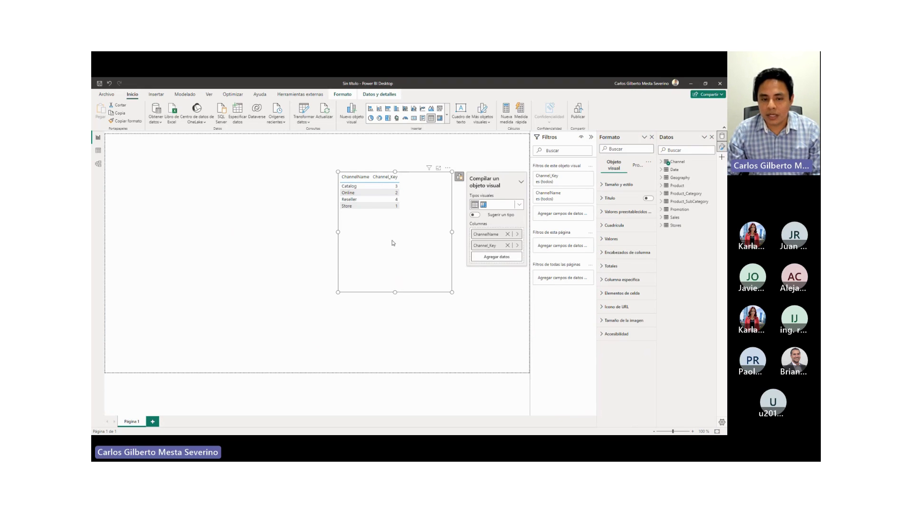
Step: Reorder the table visual's columns by removing ChannelName and adding it again after Channel_Key
left_click_drag(486, 234, 415, 269)
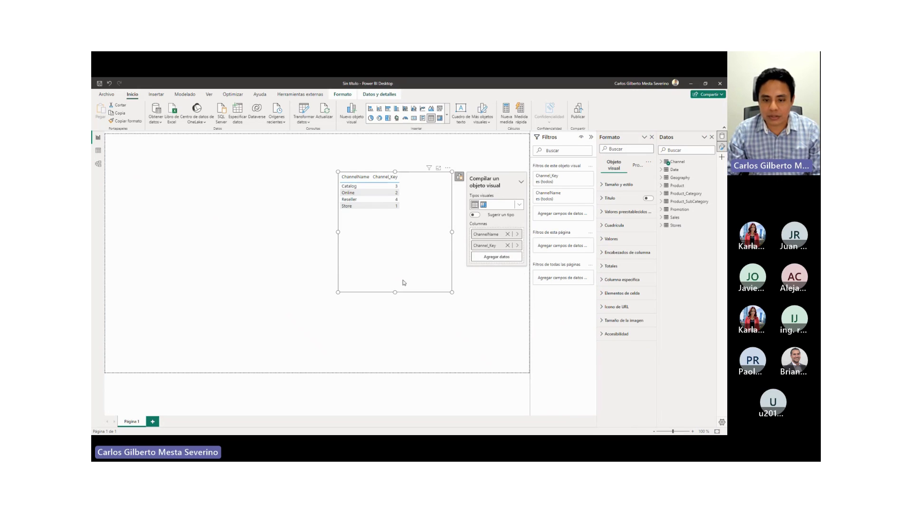
left_click(508, 233)
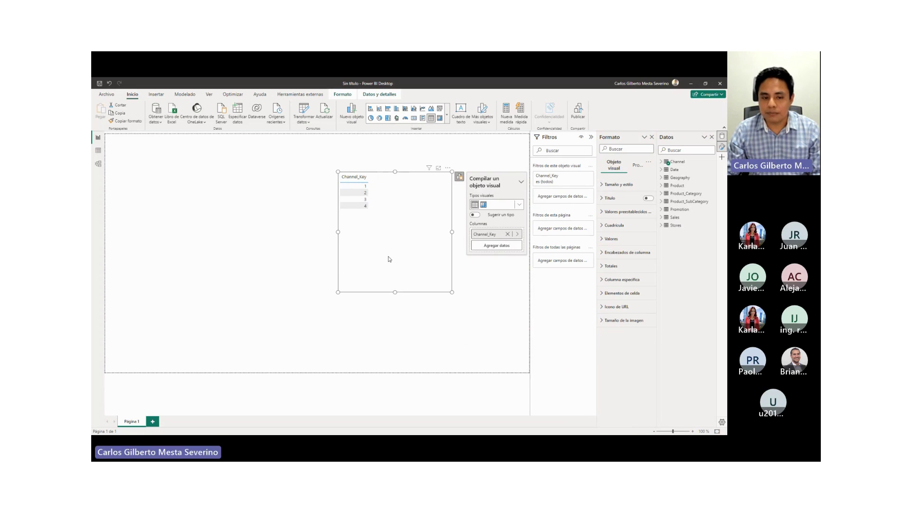
left_click(662, 162)
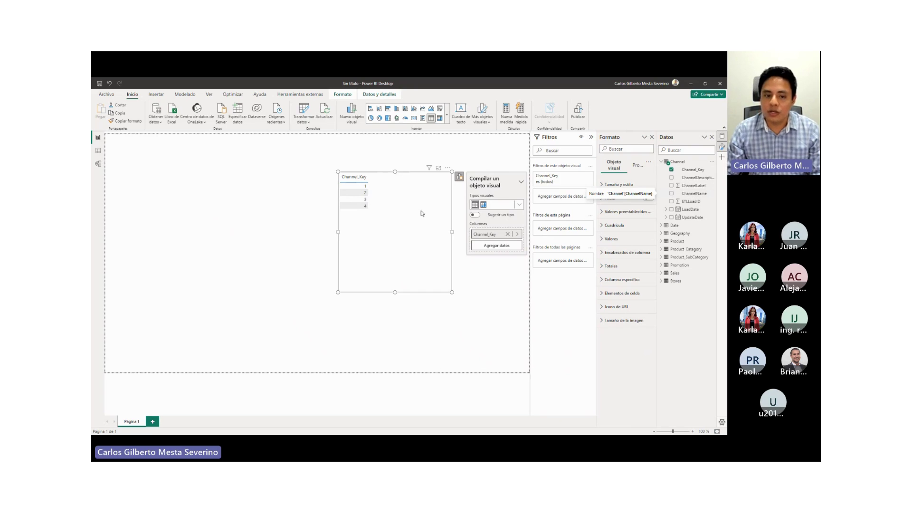
left_click(483, 251)
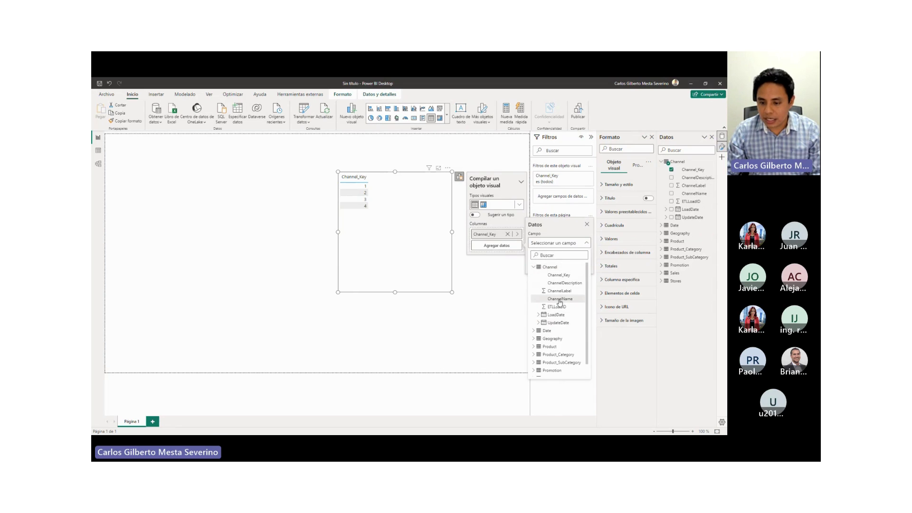
left_click(560, 299)
left_click(497, 256)
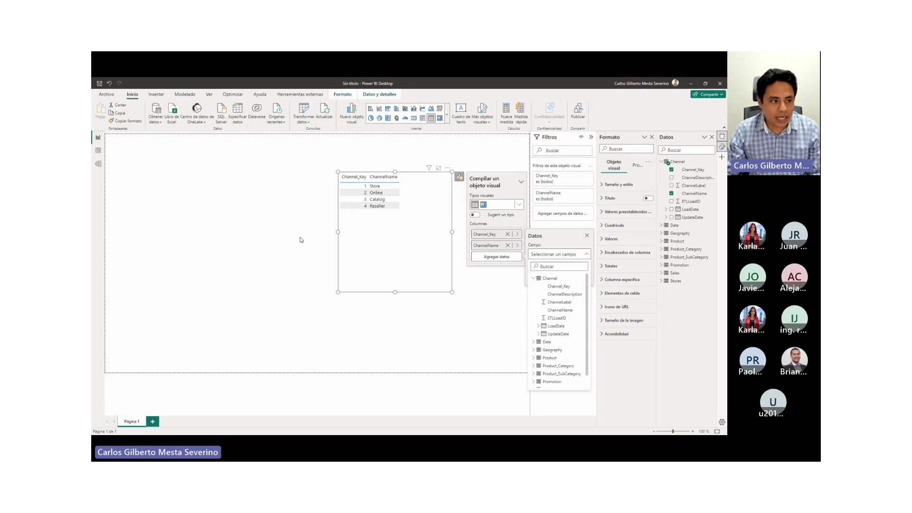
key("Escape")
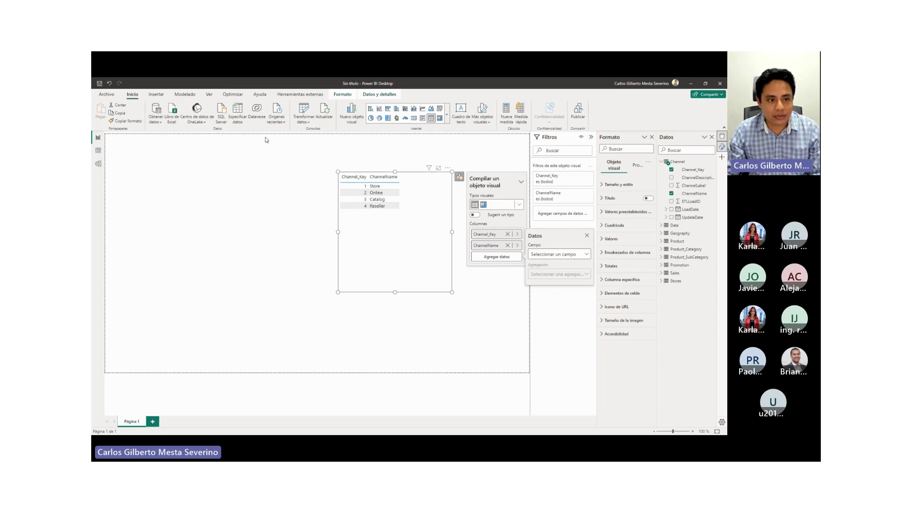
Step: Open the Channel query in Power Query Editor, view the commands available for the Channel_Key column, and return to the report
left_click(304, 122)
left_click(305, 123)
left_click(304, 123)
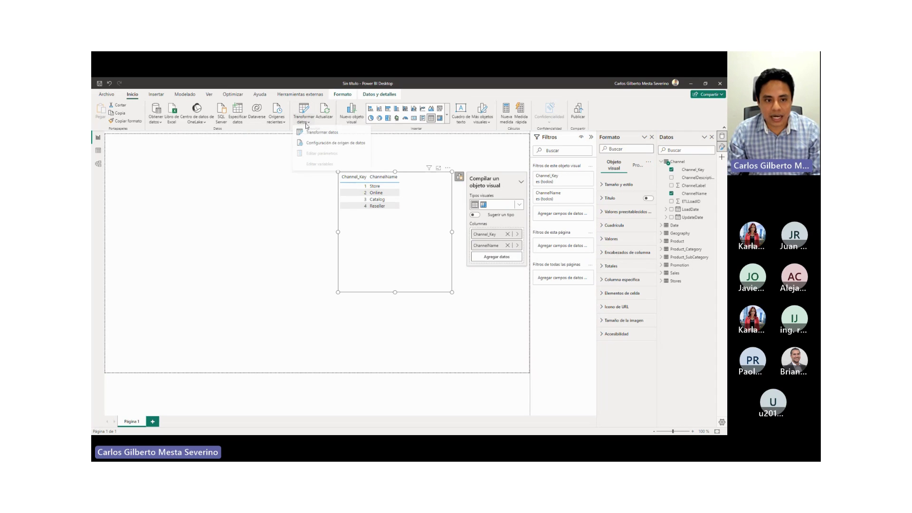
left_click(318, 134)
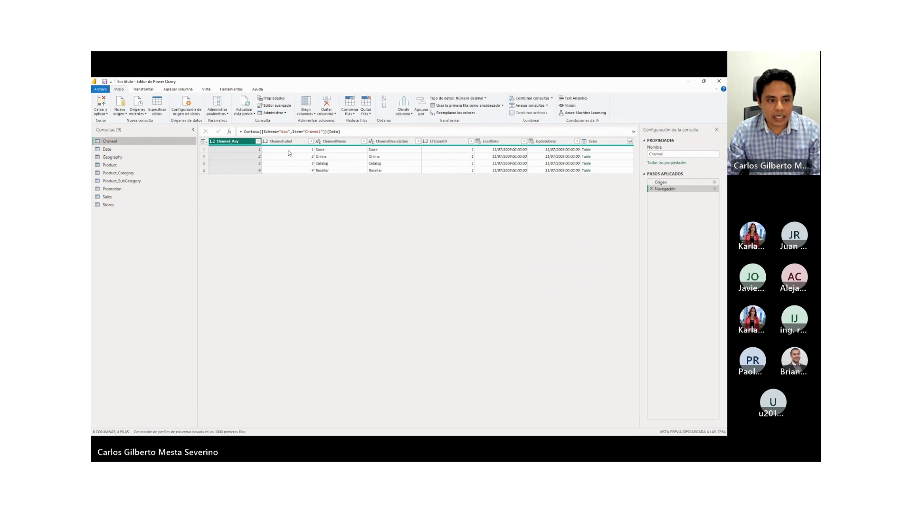
right_click(239, 142)
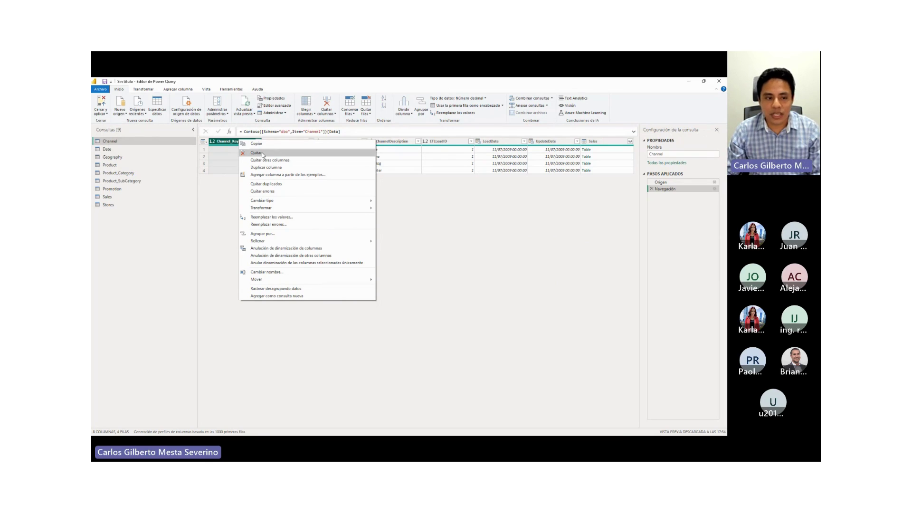
left_click(454, 231)
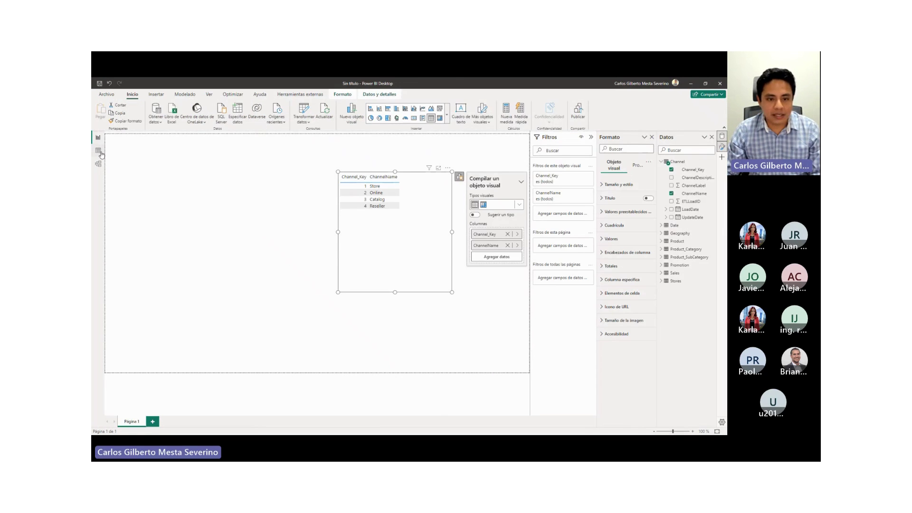
Step: Examine the Channel table and its Channel_Key column in the data view, and return to the model diagram
left_click(99, 151)
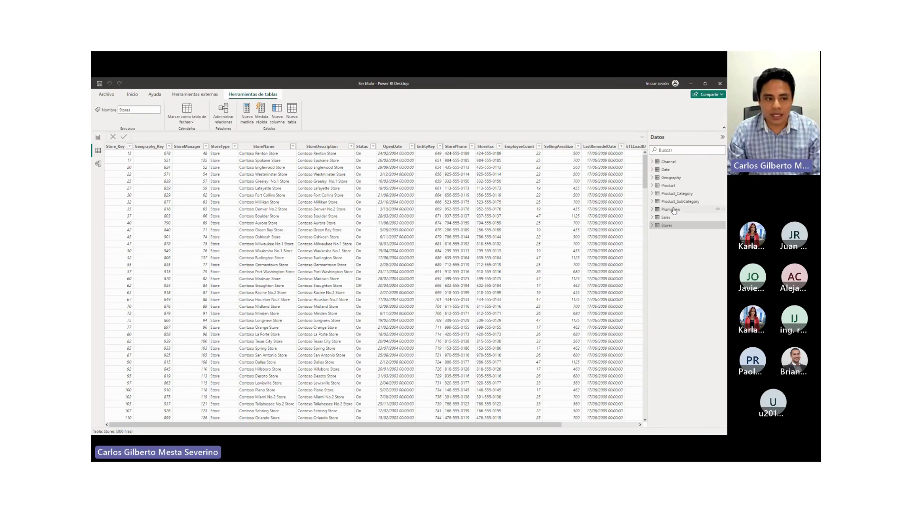
left_click(668, 162)
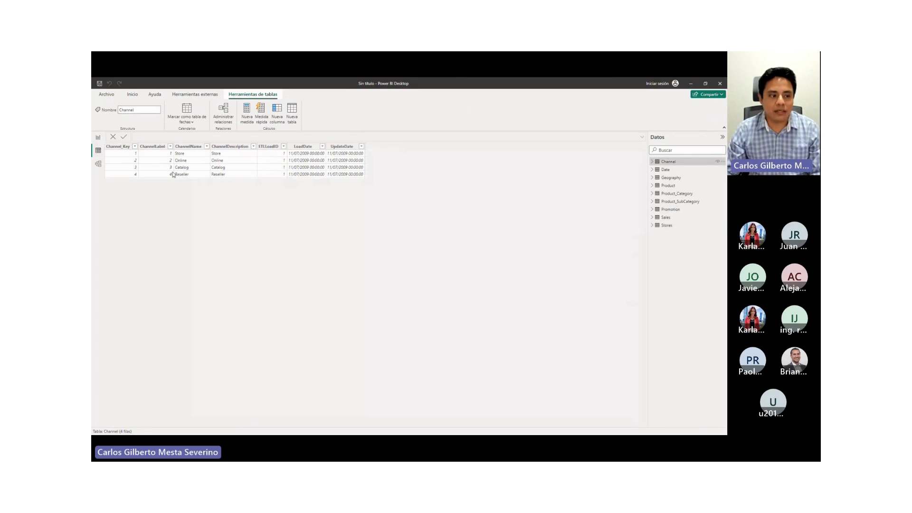
left_click(121, 147)
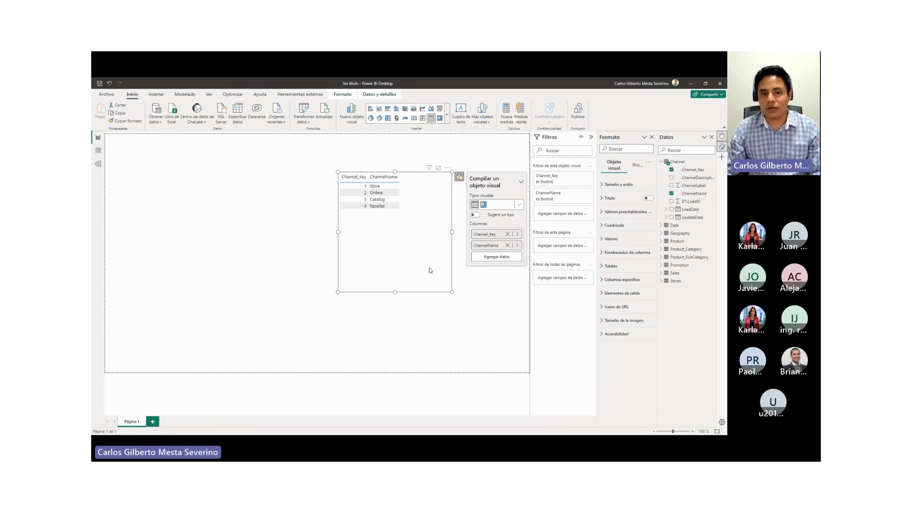
left_click(98, 164)
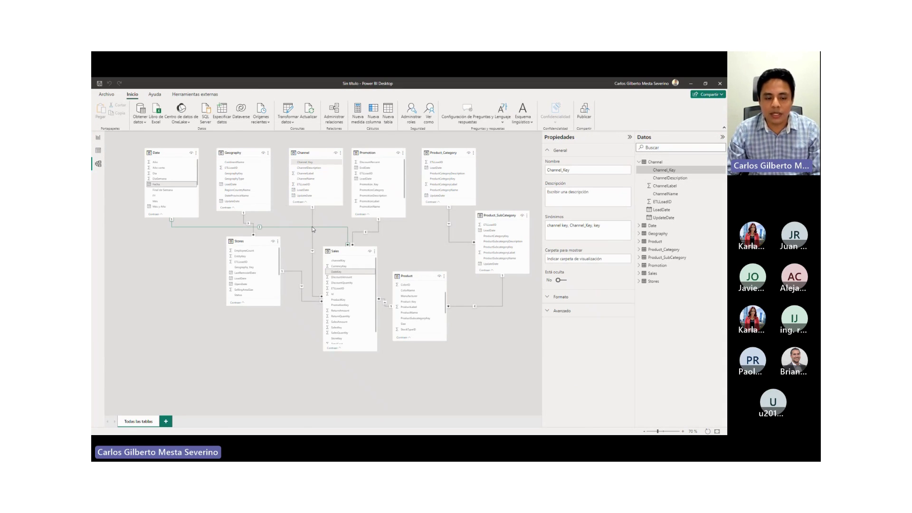
Step: Move the table visual further left on the report page and return to the model diagram
left_click(98, 138)
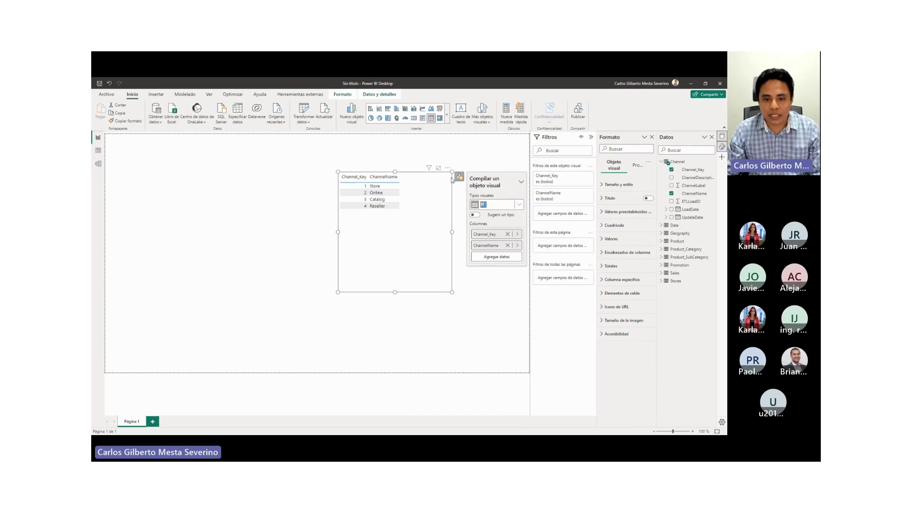
left_click_drag(433, 220, 353, 217)
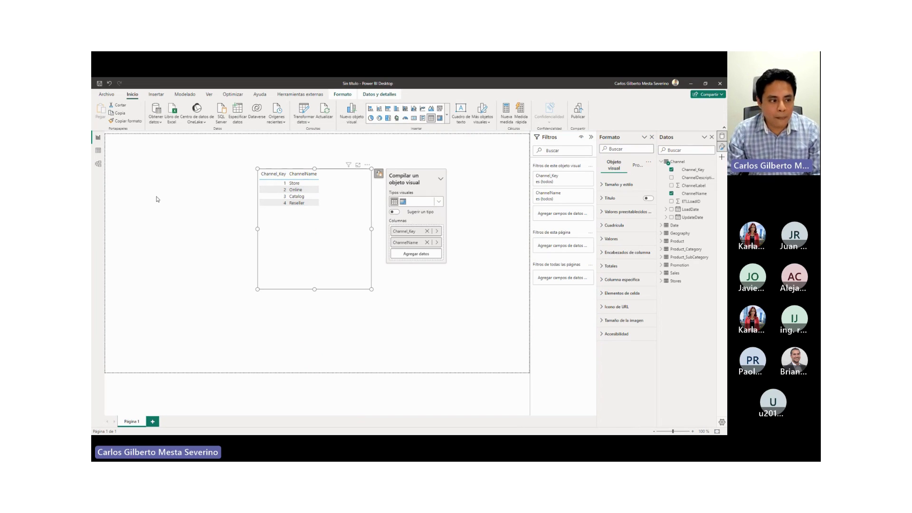
left_click(98, 164)
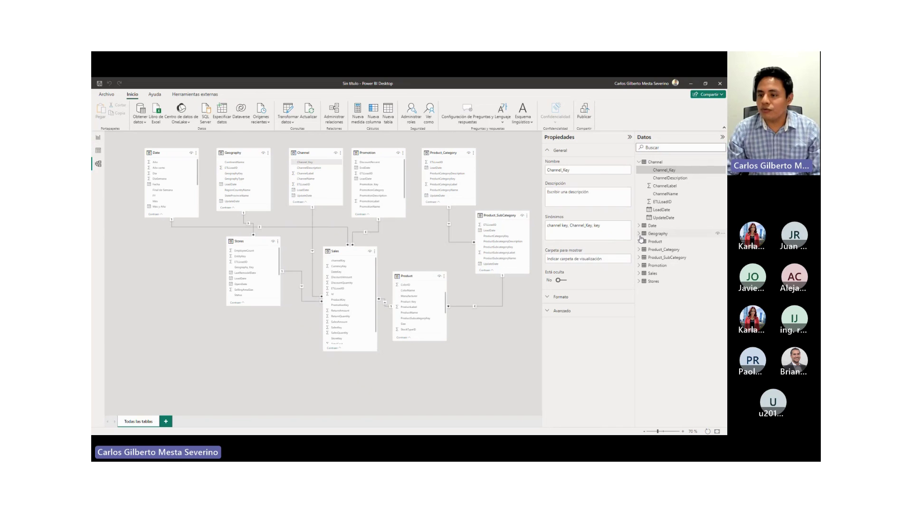
Step: Hide the Channel_Key column of the Channel table from the report view
left_click(639, 162)
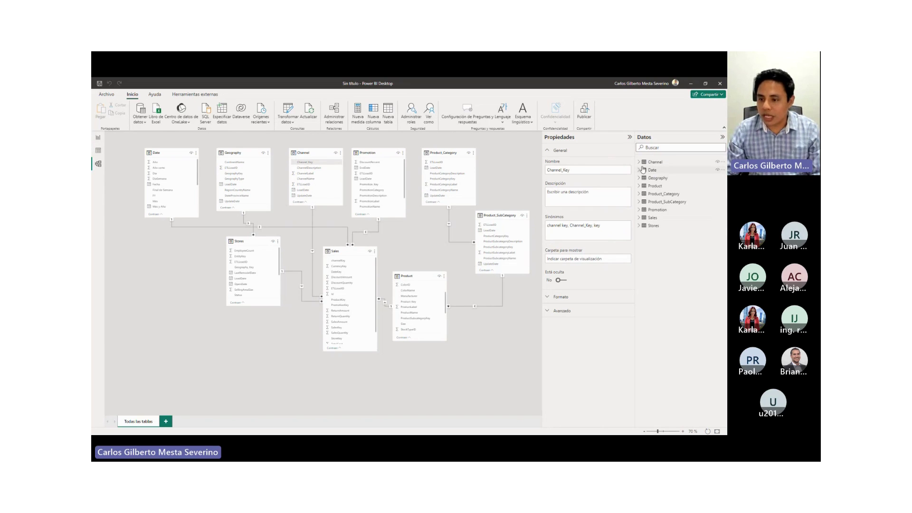
left_click(639, 162)
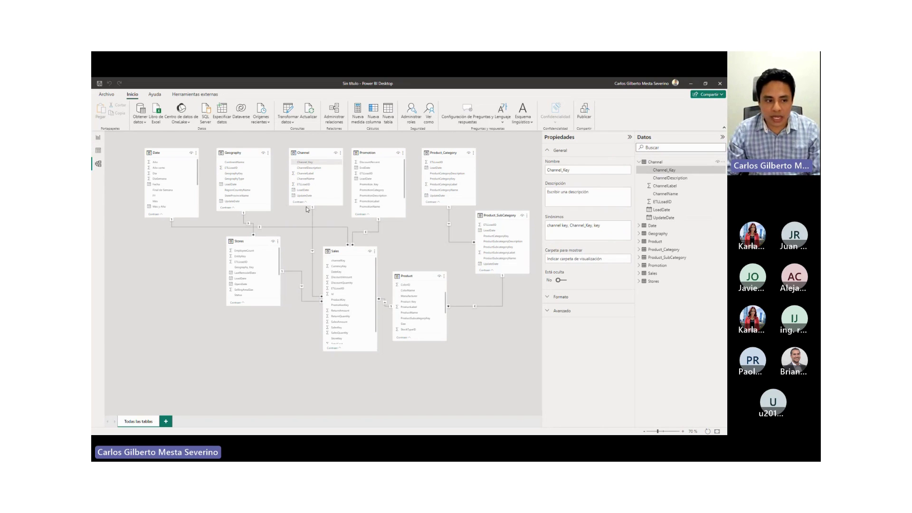
left_click(682, 432)
left_click(682, 431)
left_click(682, 431)
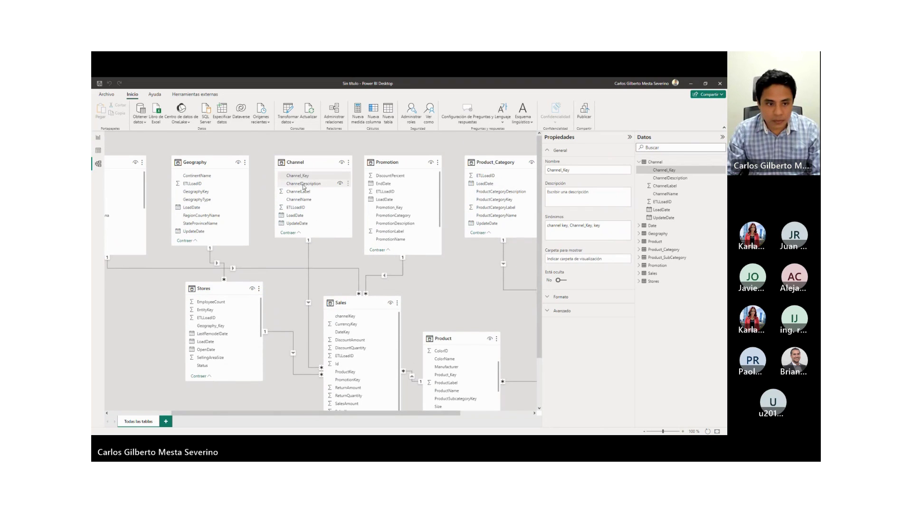
left_click(339, 176)
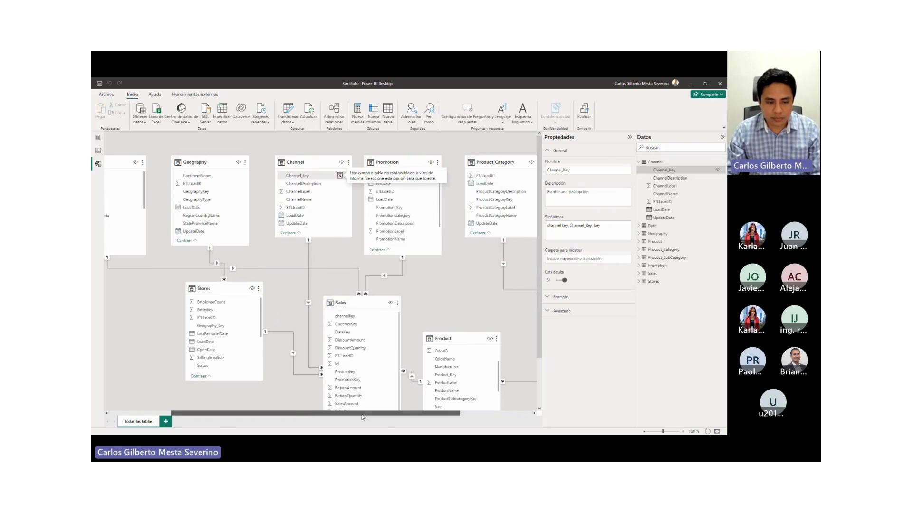
left_click_drag(347, 413, 285, 415)
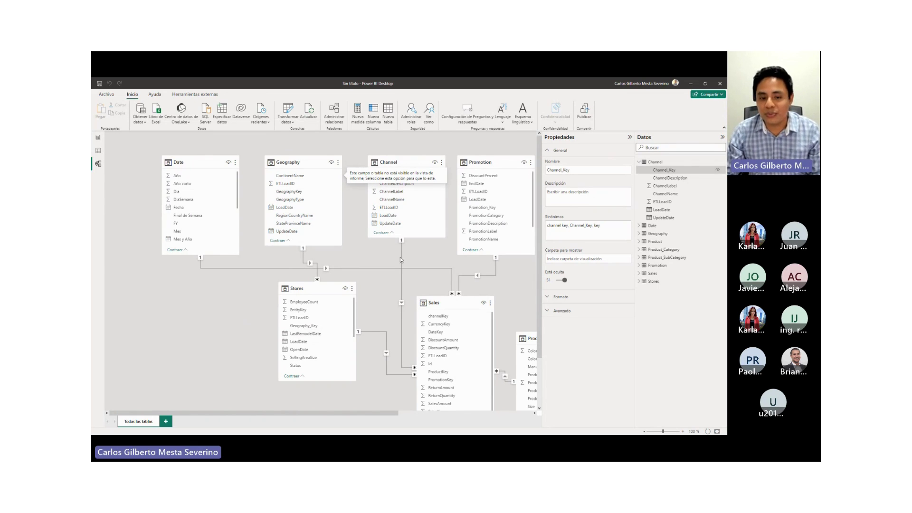
left_click(439, 252)
scroll(439, 252, "down", 1)
scroll(439, 252, "up", 1)
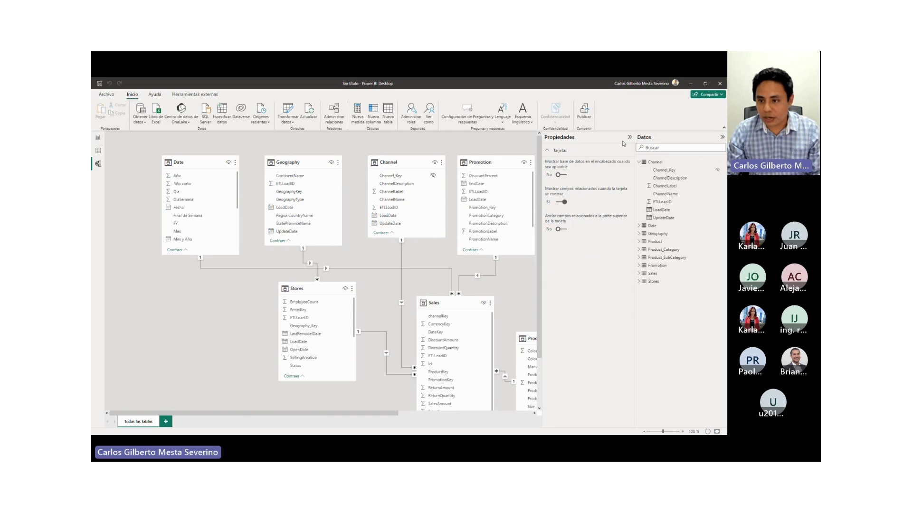
left_click_drag(369, 413, 475, 415)
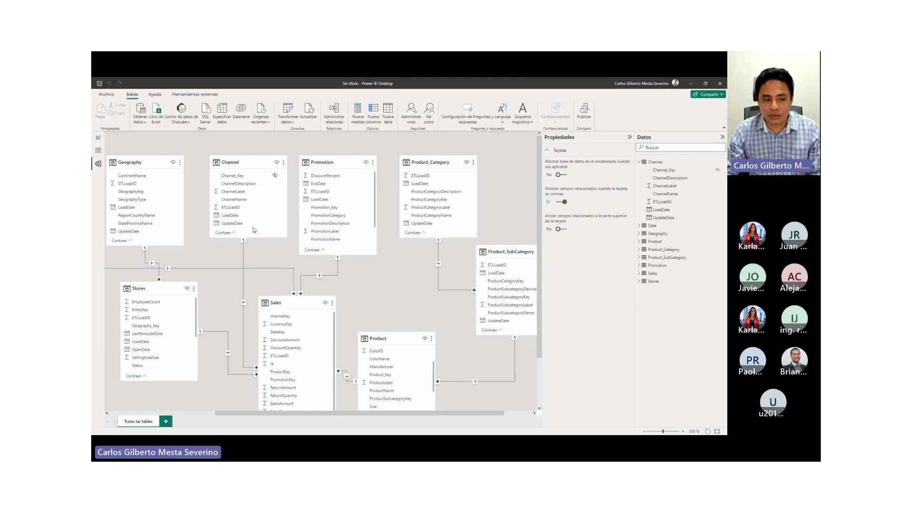
left_click_drag(269, 414, 224, 415)
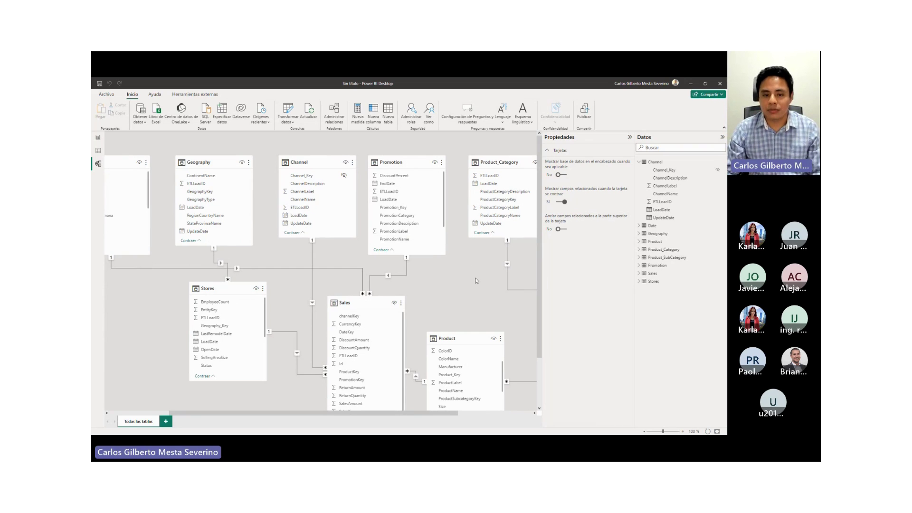
Step: Filter the model's fields by "key" and hide GeographyKey in Geography plus Product_Key and ProductSubcategoryKey in Product
left_click(658, 148)
type("key")
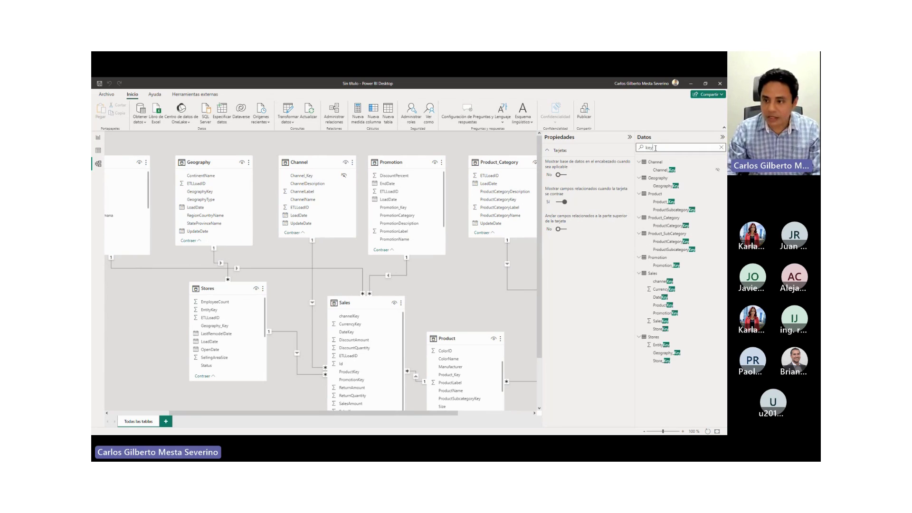
double_click(657, 148)
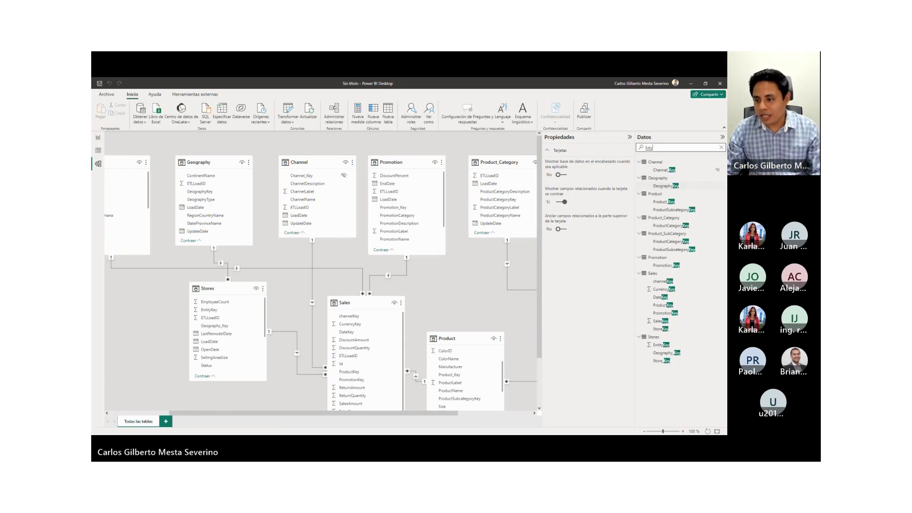
left_click(712, 186)
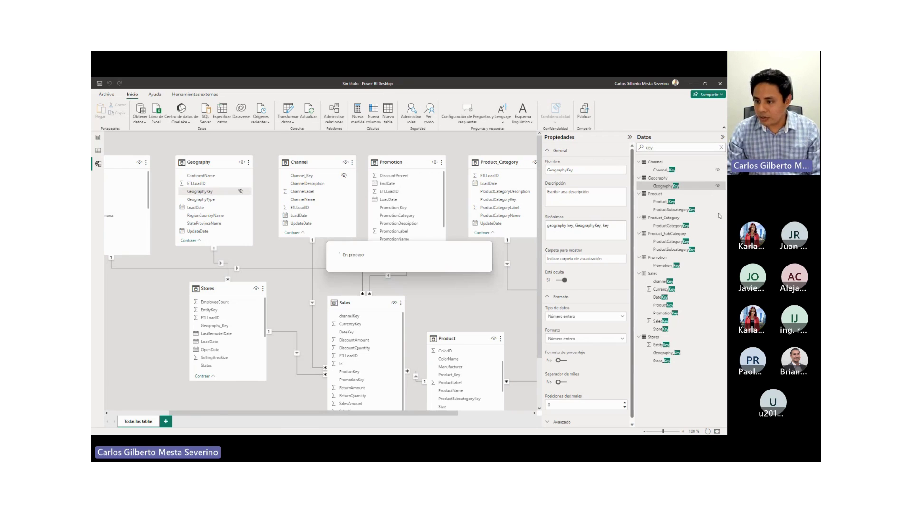
left_click(717, 203)
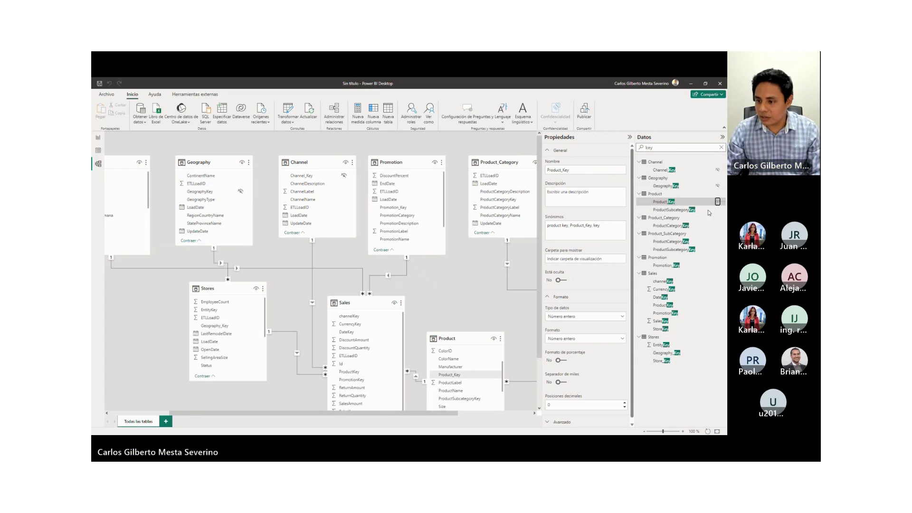
left_click(717, 210)
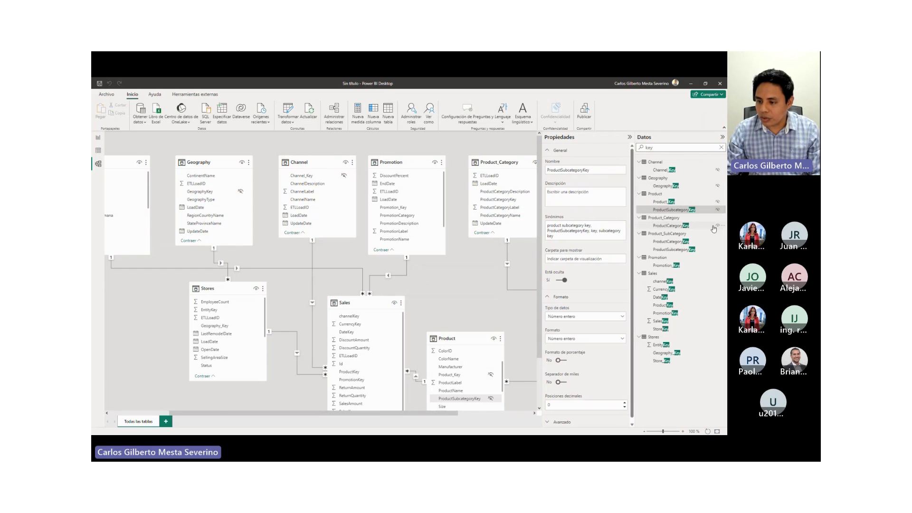
Step: Hide ProductCategoryKey in Product_Category, ProductCategoryKey and ProductSubcategoryKey in Product_SubCategory, and Promotion_Key in Promotion
left_click(717, 225)
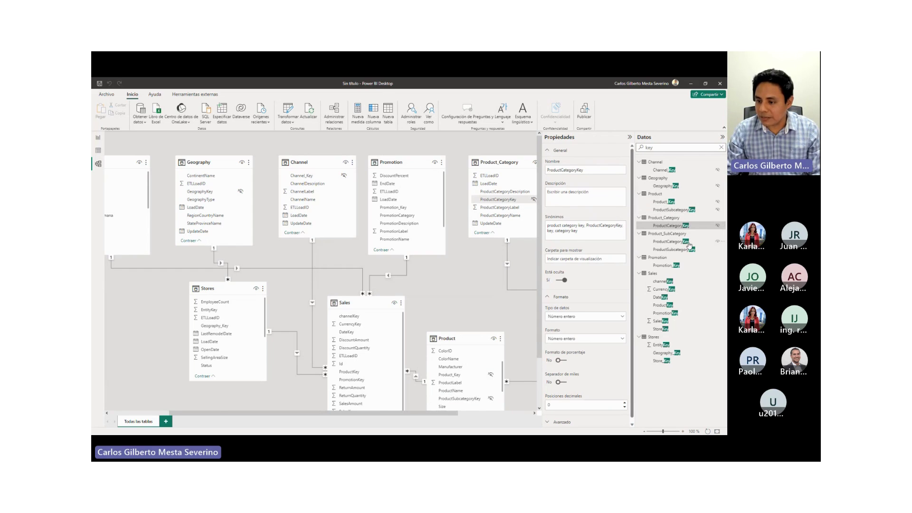
left_click(718, 241)
left_click(717, 243)
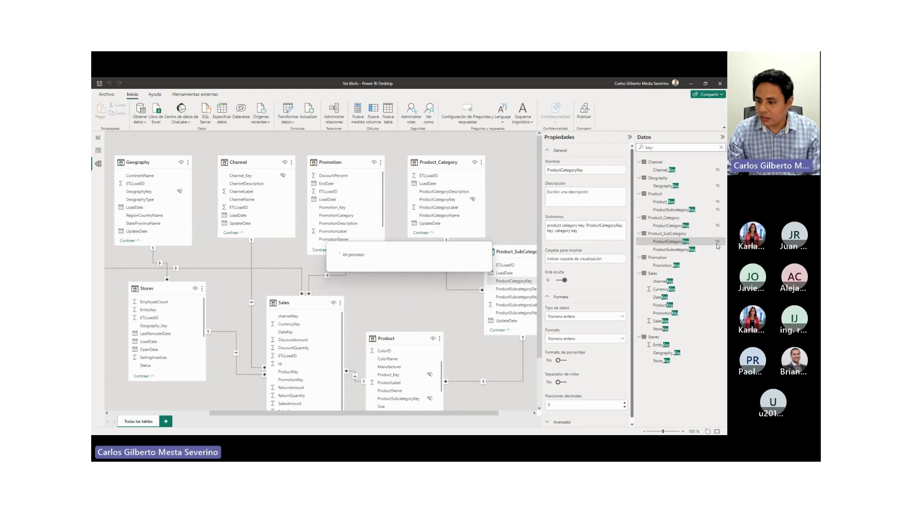
left_click(717, 250)
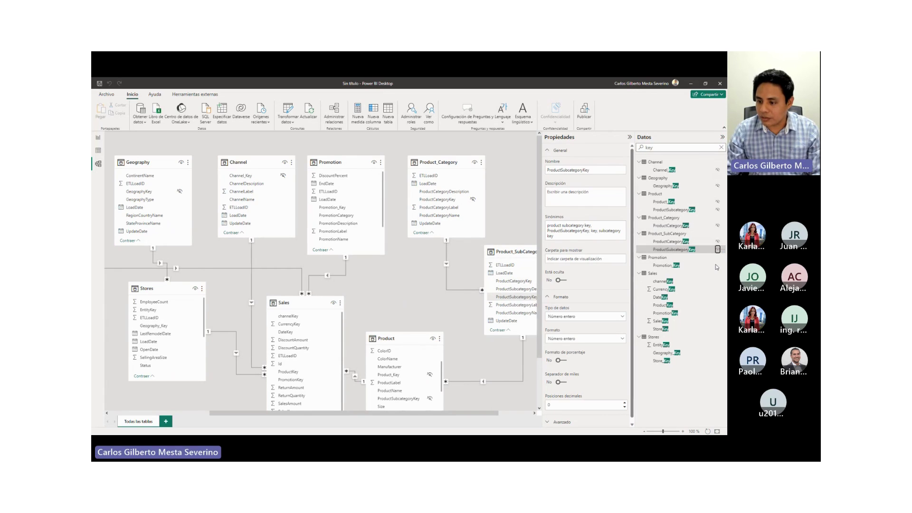
left_click(717, 266)
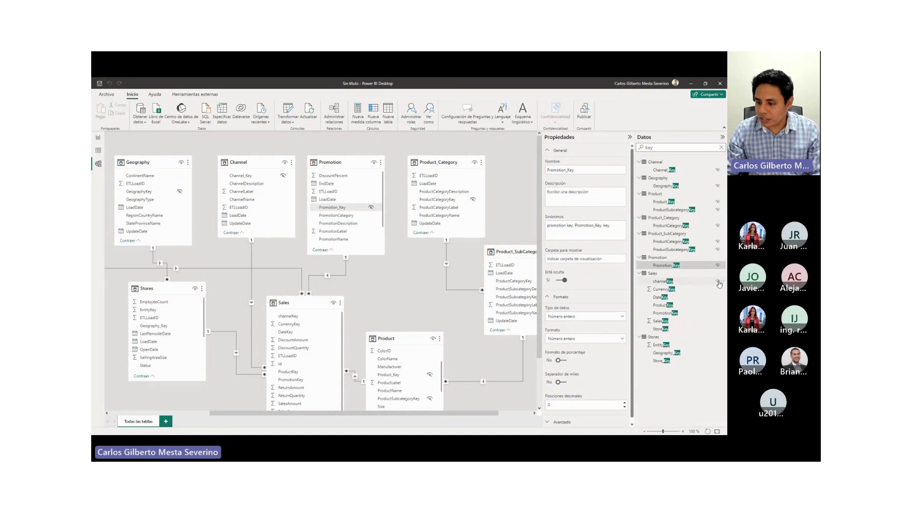
Step: Hide the Sales table's channelKey, CurrencyKey, DateKey, ProductKey, PromotionKey, SalesKey and StoreKey columns
left_click(718, 282)
left_click(717, 289)
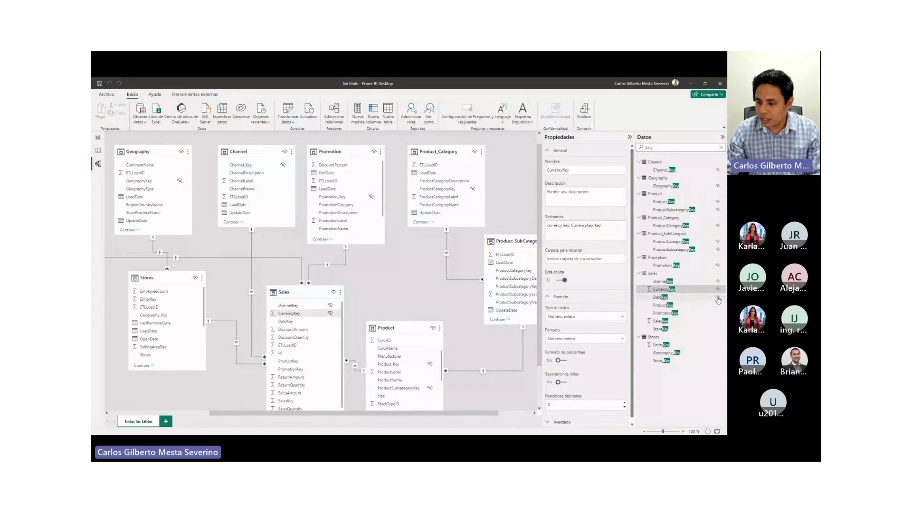
left_click(717, 296)
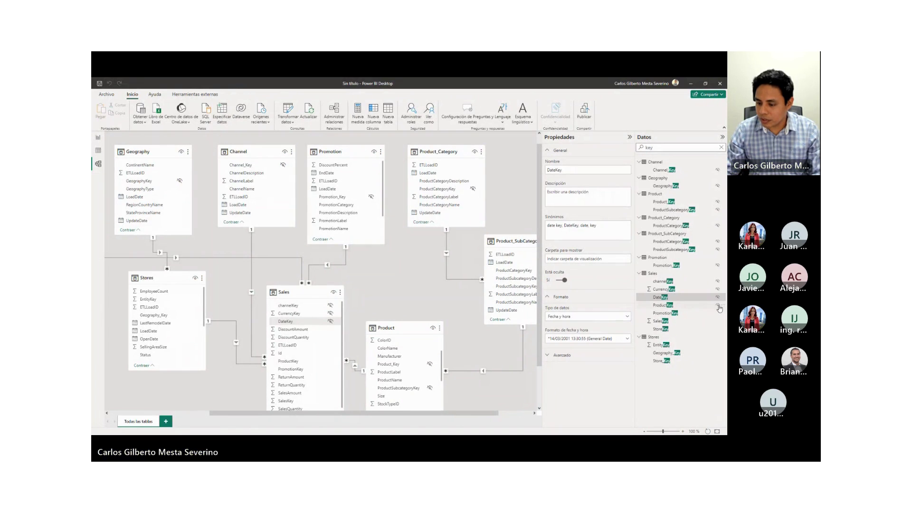
left_click(717, 305)
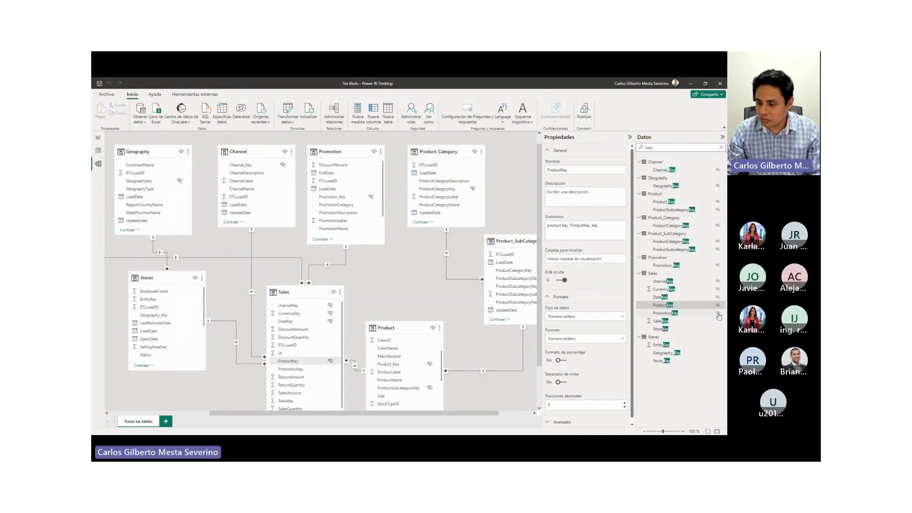
left_click(717, 313)
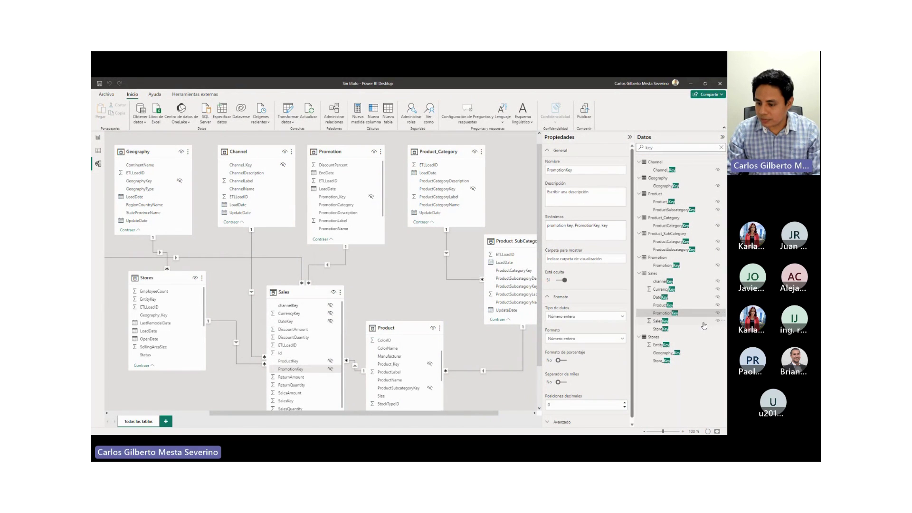
left_click(717, 321)
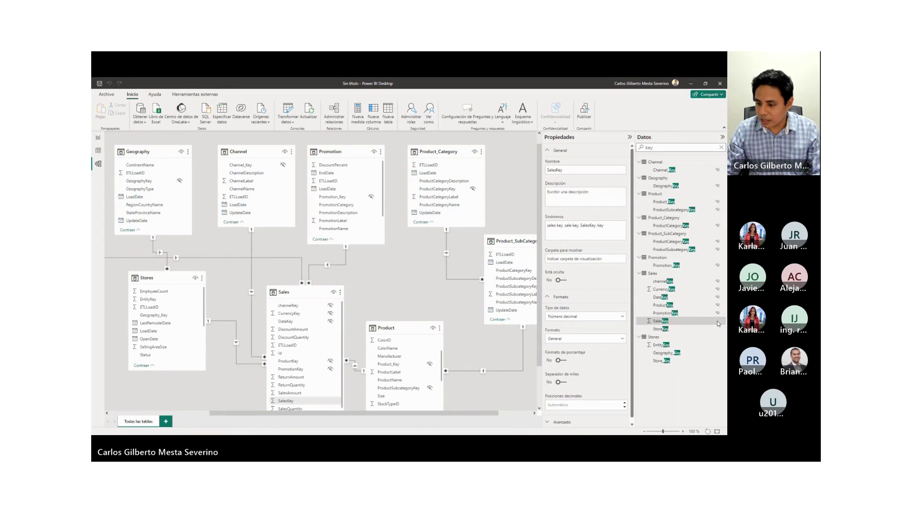
left_click(717, 329)
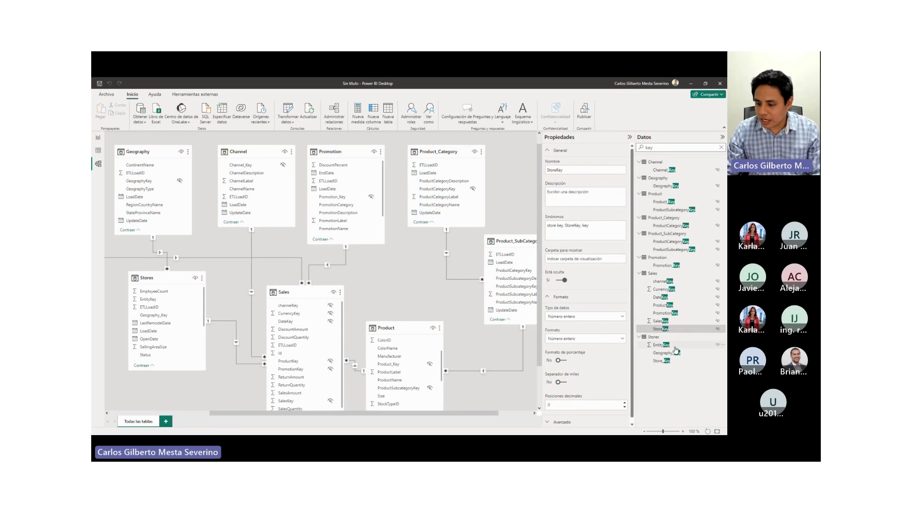
Step: Hide the EntityKey, Geography_Key and Store_Key columns of the Stores table
left_click(718, 345)
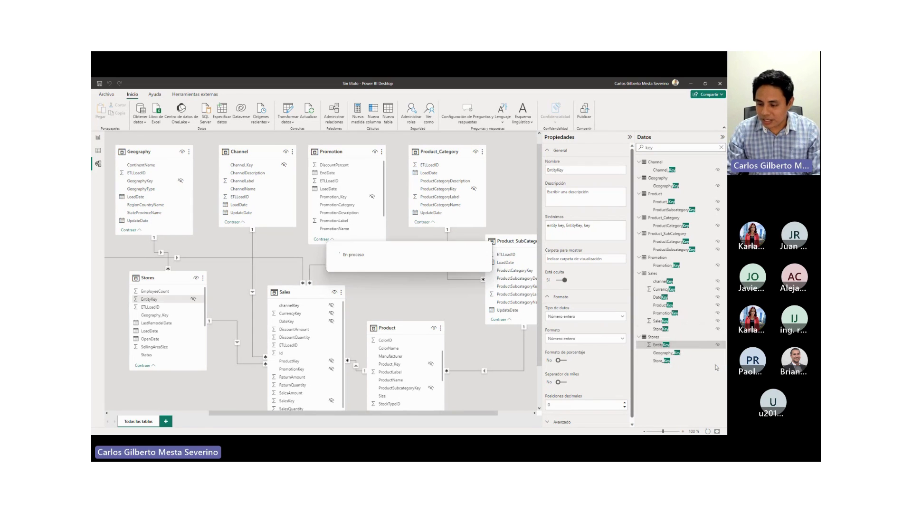
left_click(687, 353)
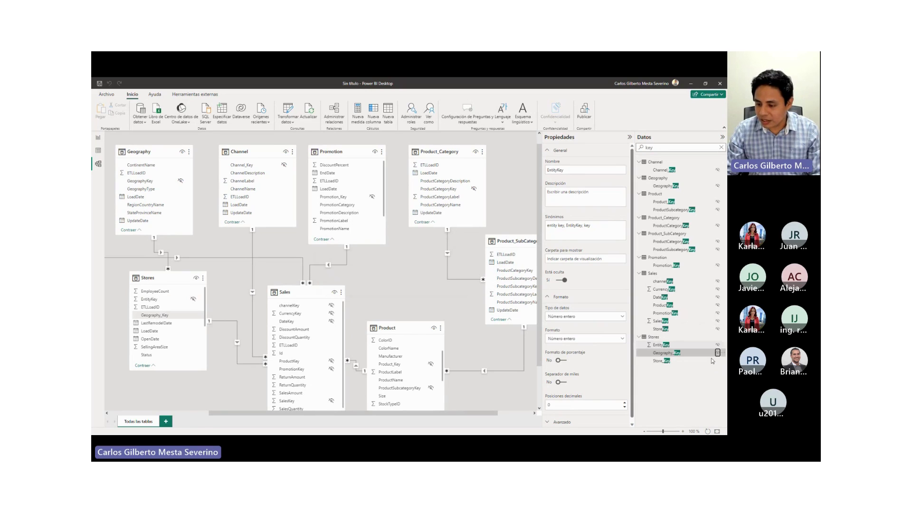
left_click(718, 352)
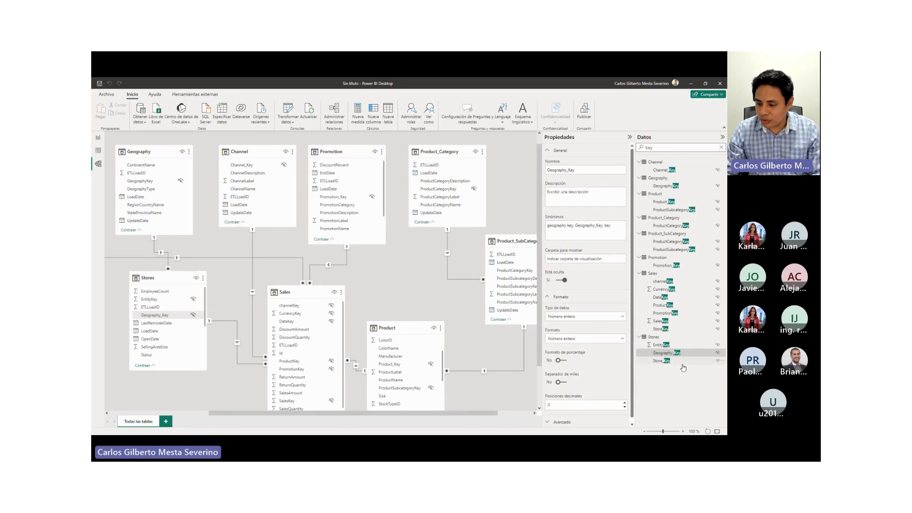
left_click(718, 361)
left_click(718, 360)
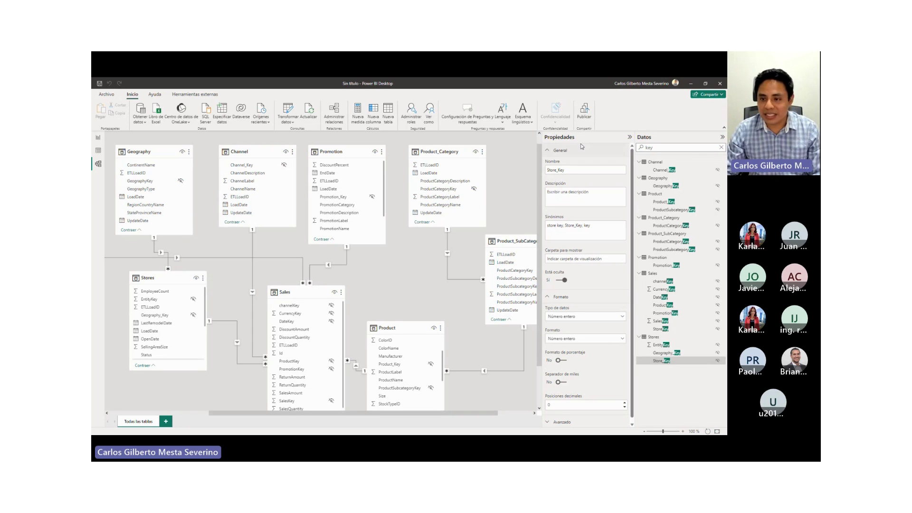
Step: Collapse the properties pane and move the Product table slightly up and to the right in the model diagram
left_click(630, 137)
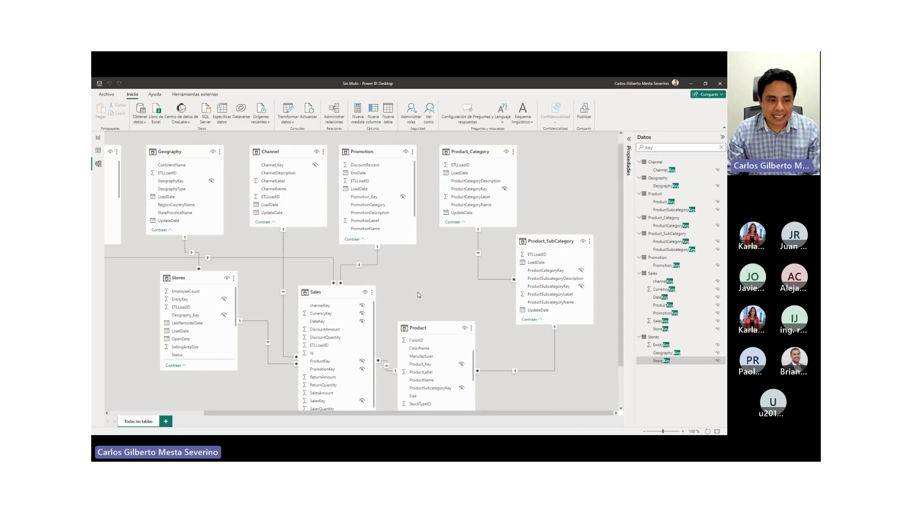
left_click_drag(361, 414, 299, 421)
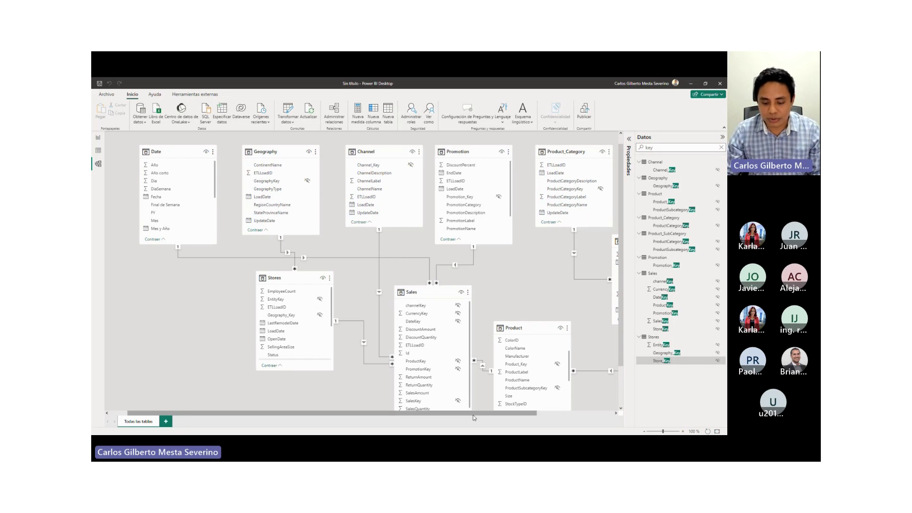
left_click_drag(472, 416, 503, 411)
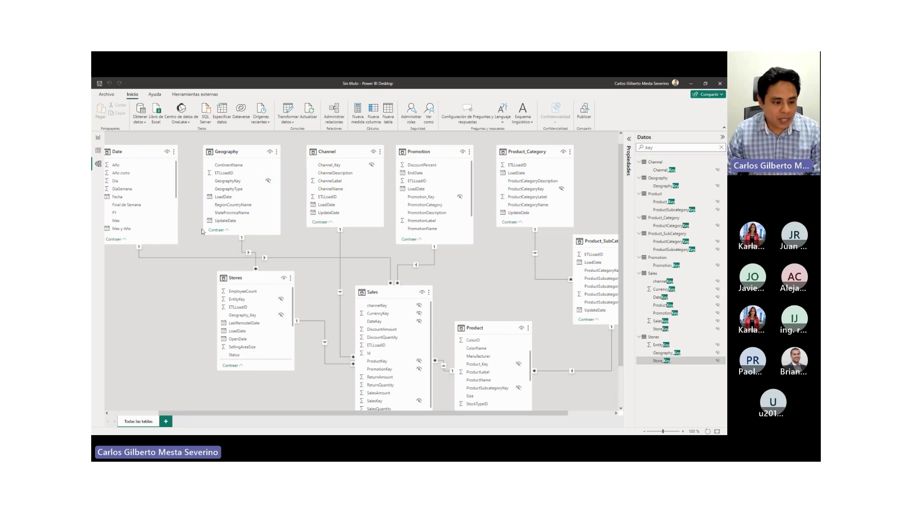
left_click(644, 432)
left_click(644, 432)
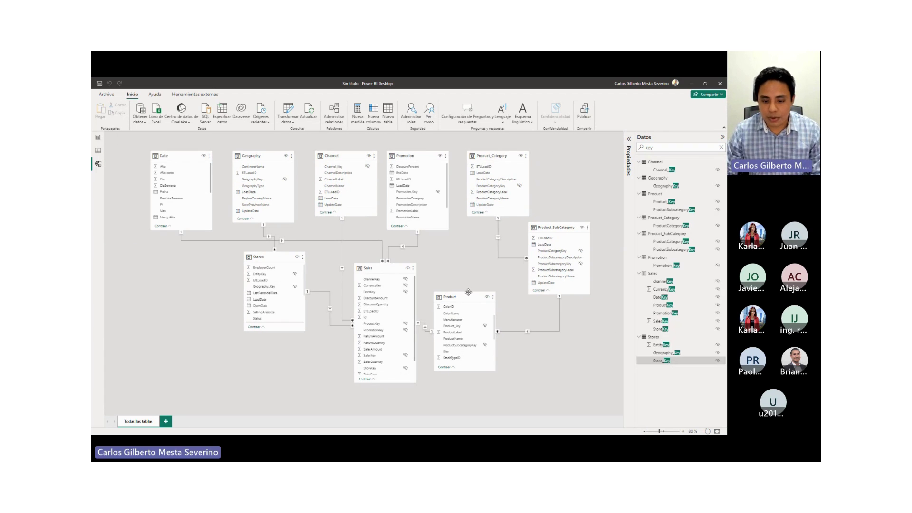
left_click_drag(468, 292, 476, 283)
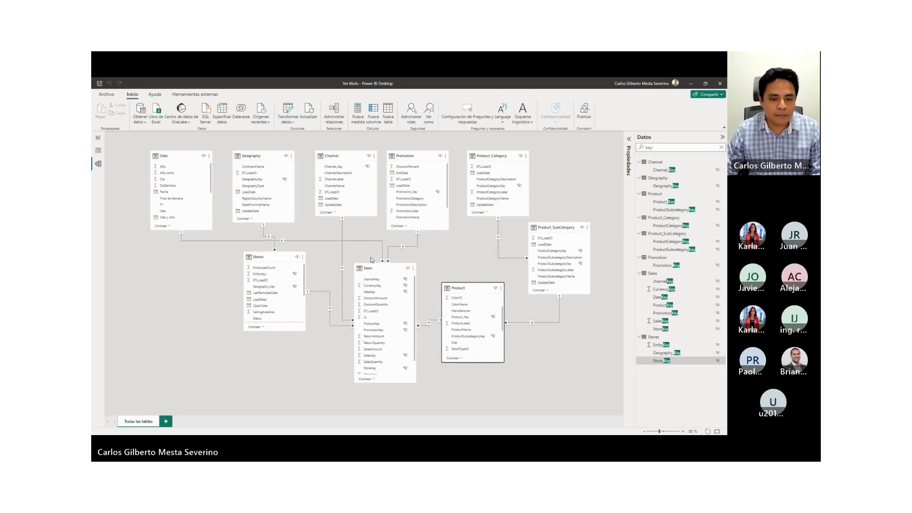
Step: Switch to the PowerPoint presentation and show the "Ajustes de columna" slide
key("alt+Tab")
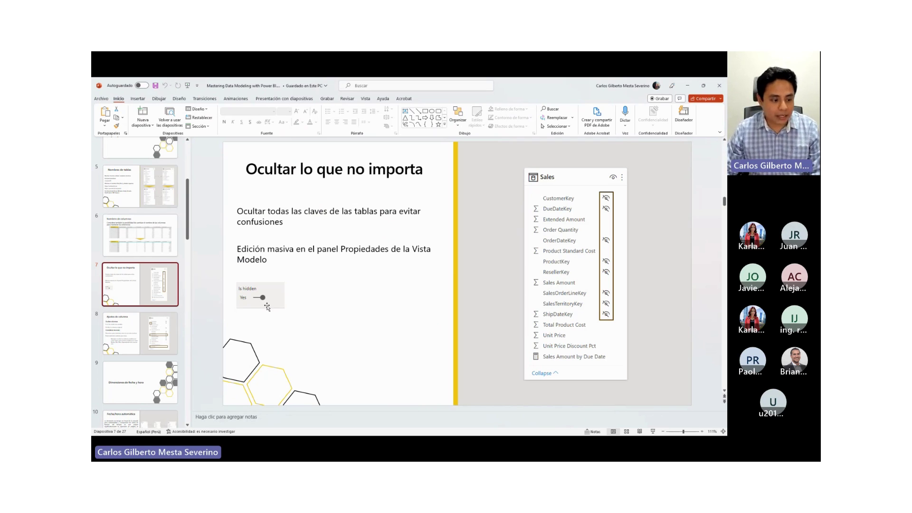
left_click(135, 333)
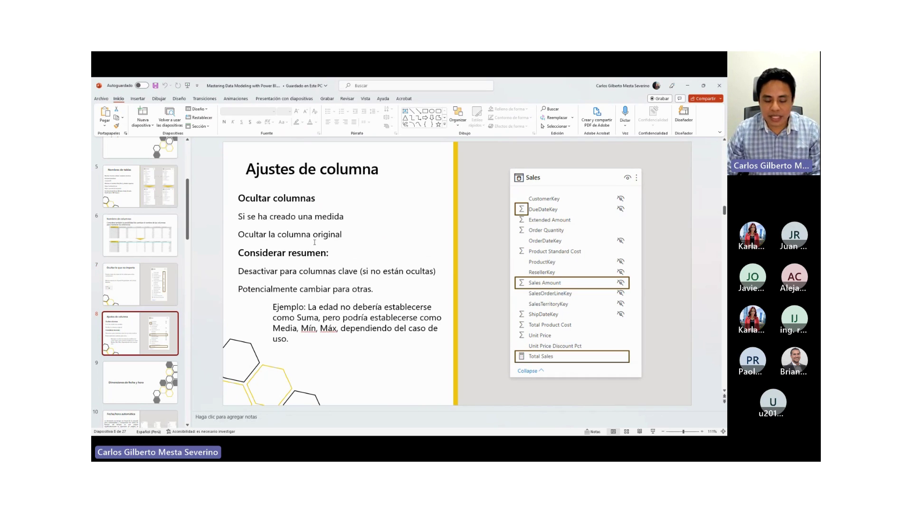
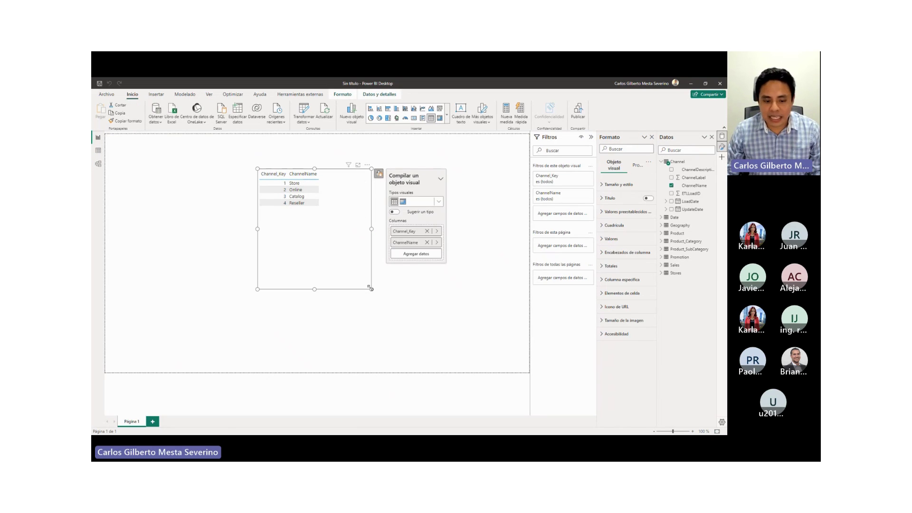
Step: In the Power BI report, make the channel table visual wider and shorter, and add SalesAmount from the Sales table as a column
left_click_drag(371, 288, 418, 233)
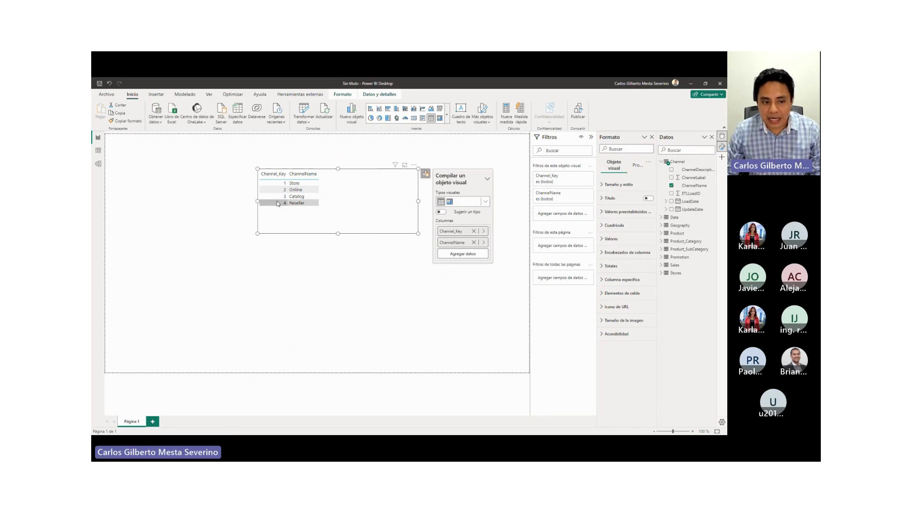
left_click(663, 163)
left_click(462, 254)
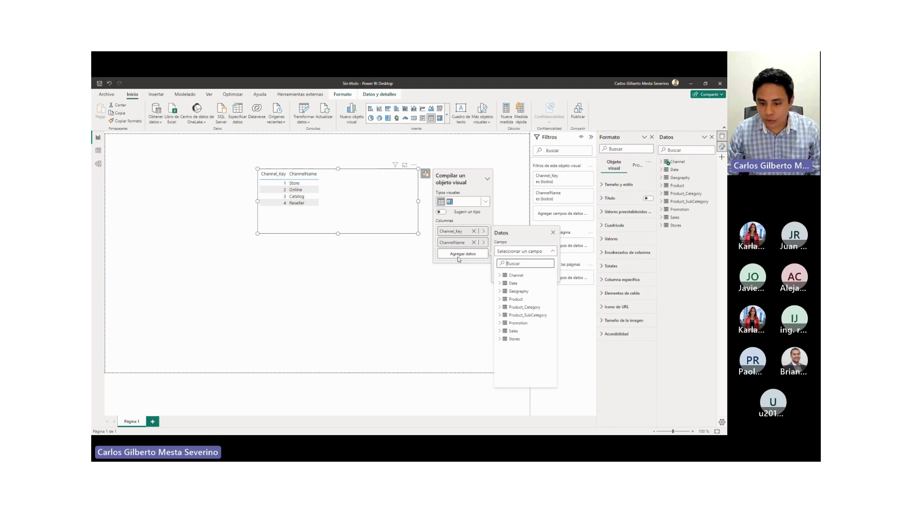
left_click(499, 331)
scroll(522, 333, "down", 2)
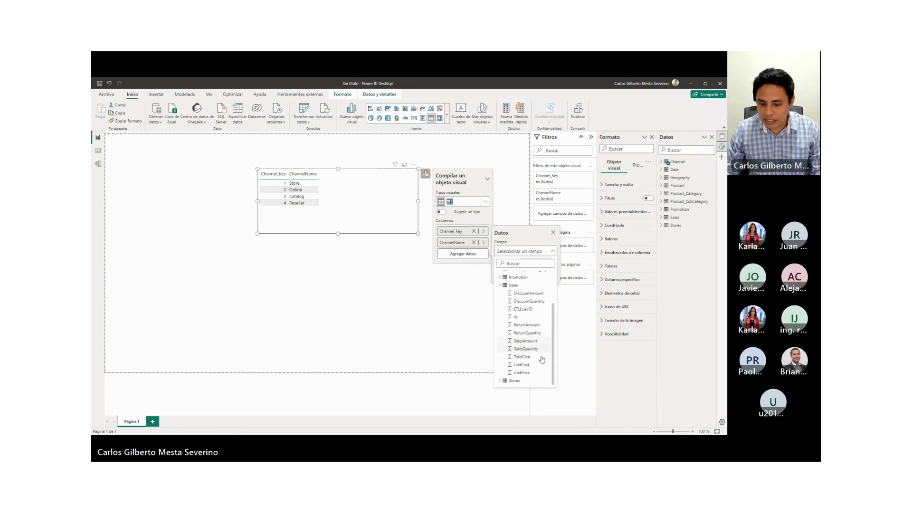
left_click(526, 341)
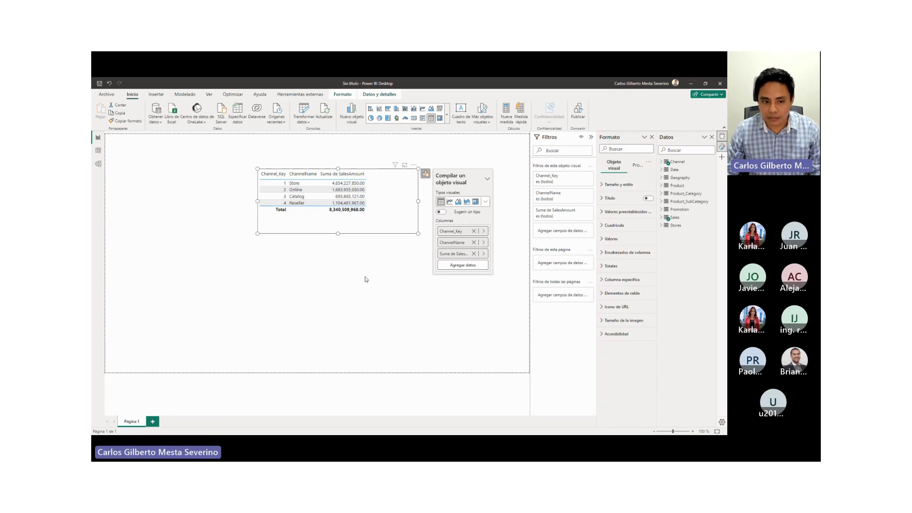
Step: Capture the table visual area, annotate it with red arrows to the SalesAmount heading and its column field, and copy the capture
key("super+shift+s")
left_click_drag(231, 152, 481, 271)
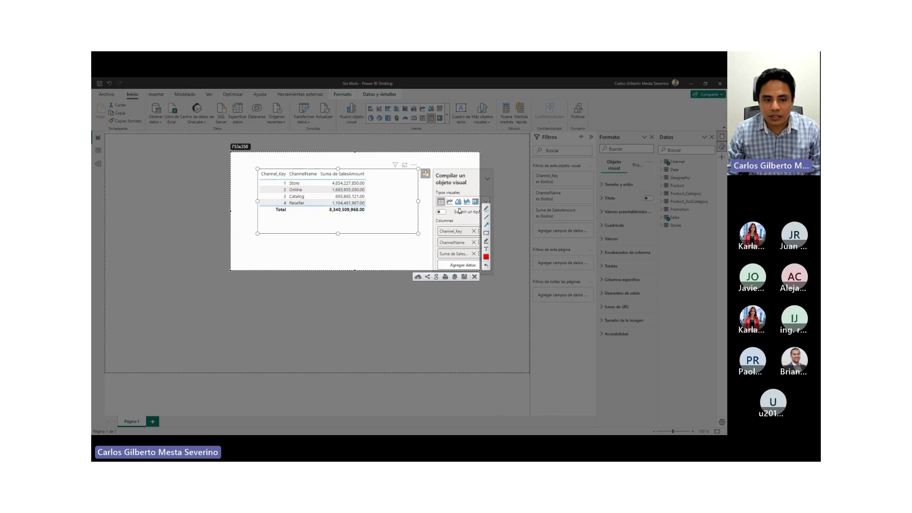
mouse_move(364, 155)
left_mouse_down()
mouse_move(356, 167)
mouse_move(433, 258)
left_mouse_up()
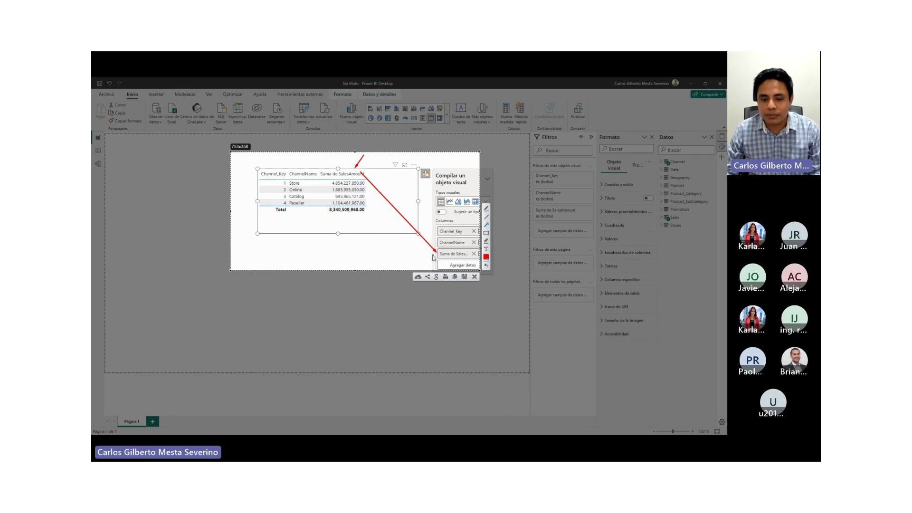
key("ctrl+c")
key("Escape")
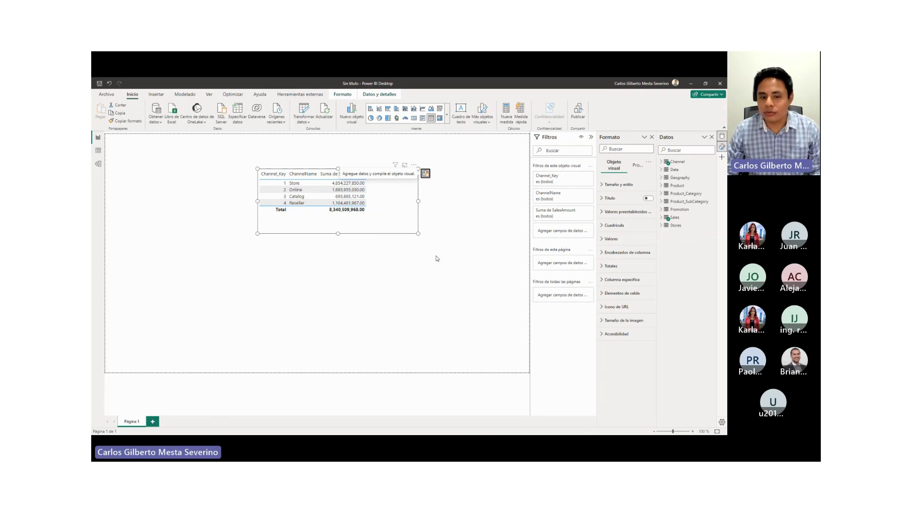
Step: Widen the table visual further and review the Sales table's records through its last columns in the table view before returning to the report
left_click_drag(418, 234, 454, 228)
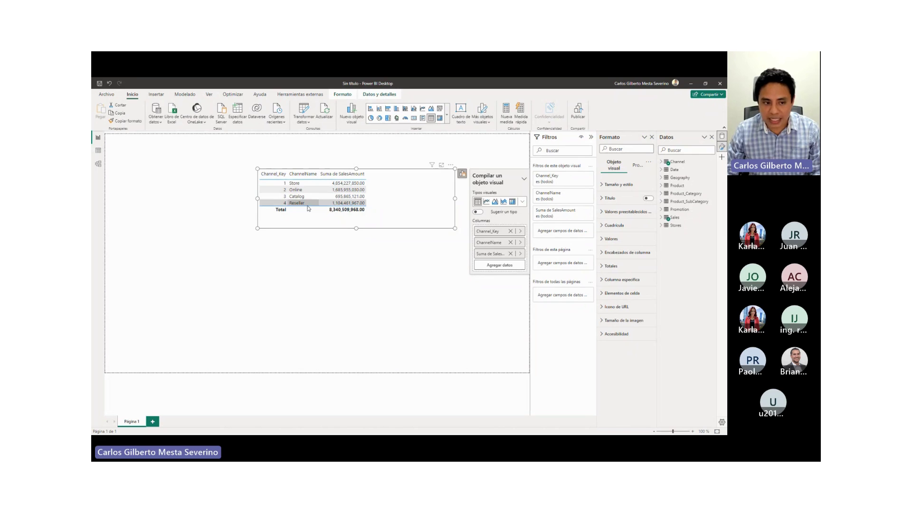
left_click(98, 152)
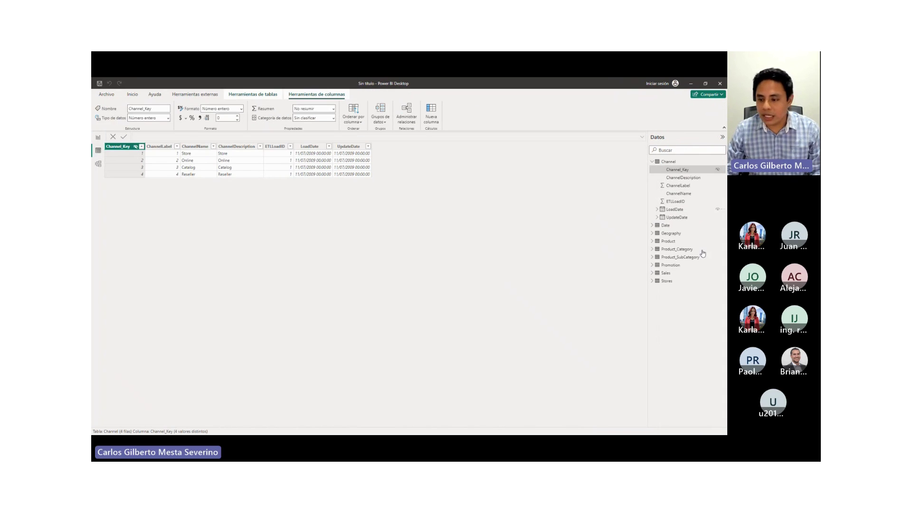
left_click(665, 272)
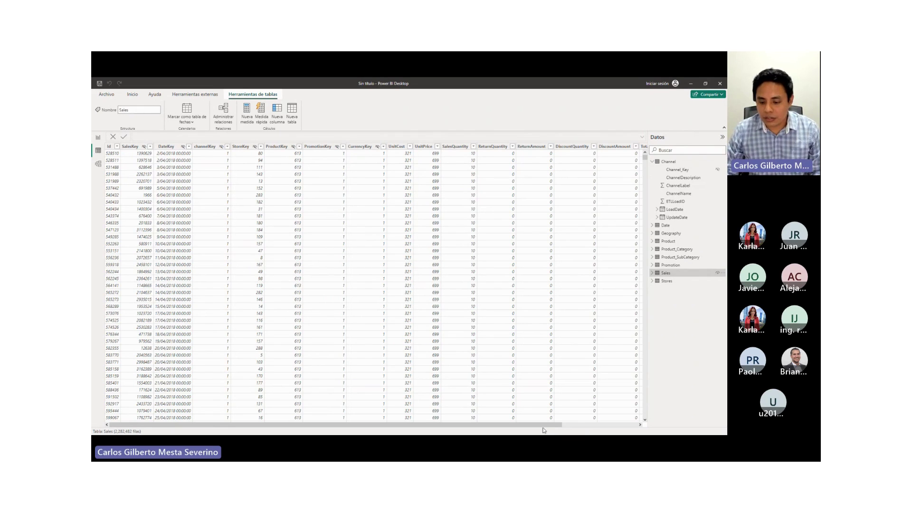
left_click_drag(544, 425, 619, 425)
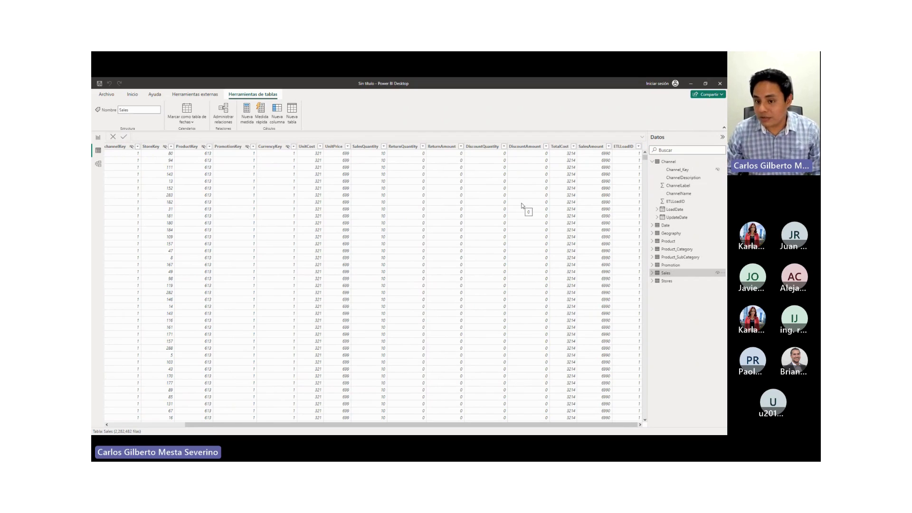
left_click(98, 138)
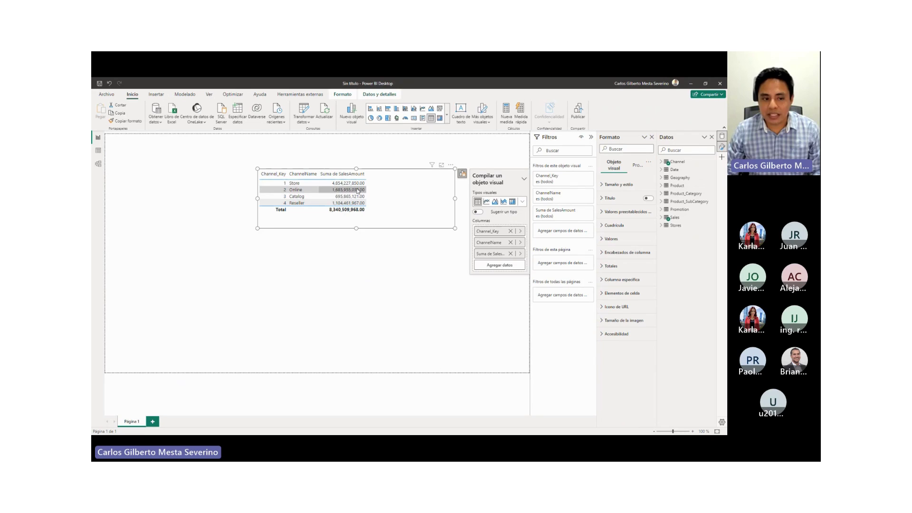
Step: Dismiss the table visual's build options and move the visual slightly lower on the report page
left_click(655, 432)
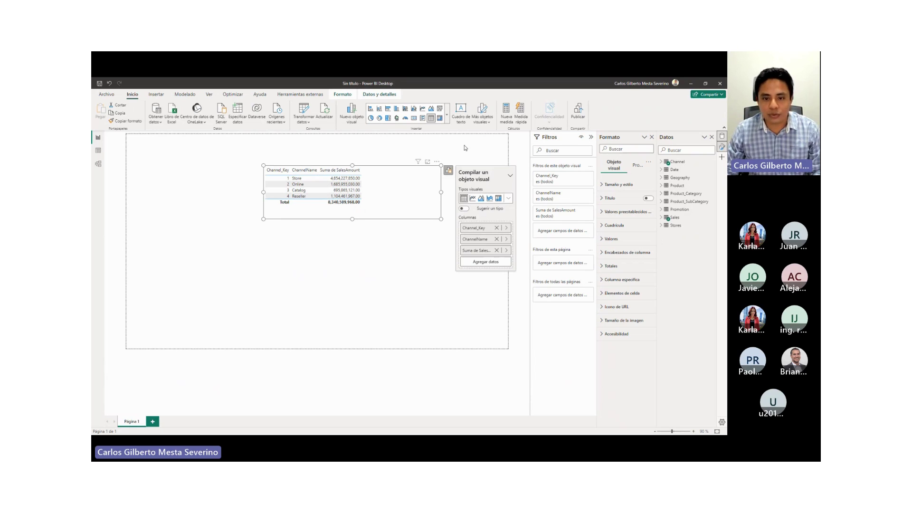
left_click(448, 170)
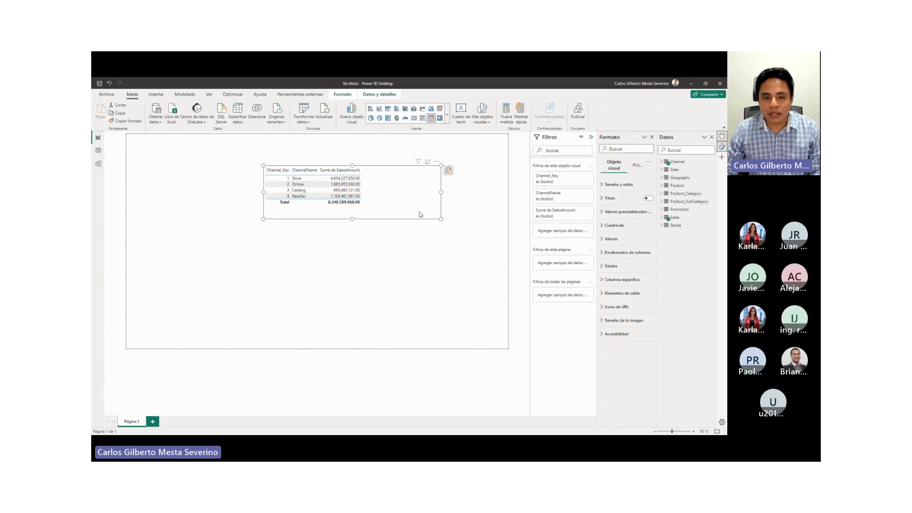
left_click_drag(434, 169, 434, 190)
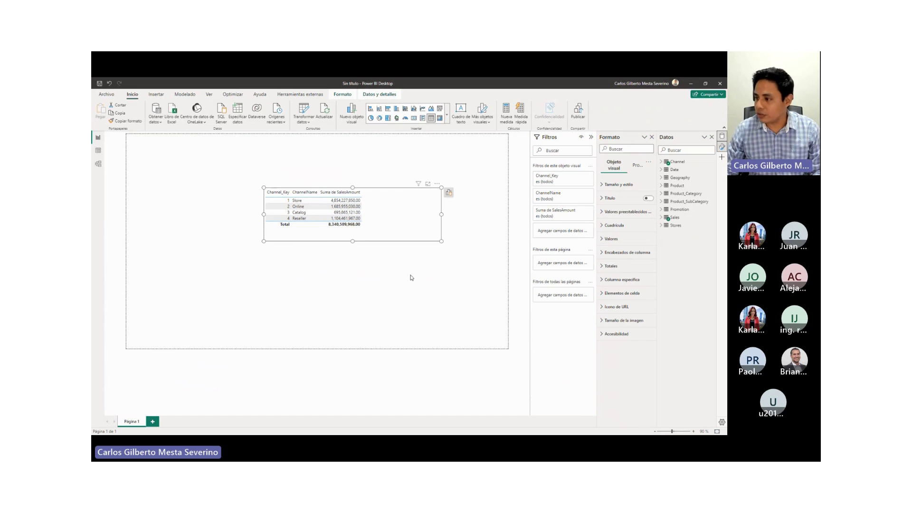
Step: Switch to the PowerPoint presentation, show the "Agregaciones" slide and highlight its line listing the available aggregations
key("alt+Tab")
scroll(137, 266, "down", 3)
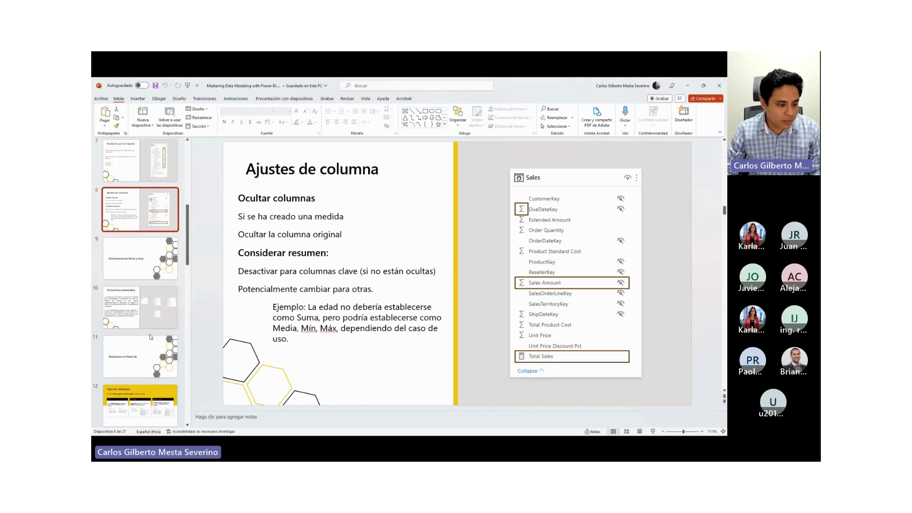
scroll(122, 294, "down", 2)
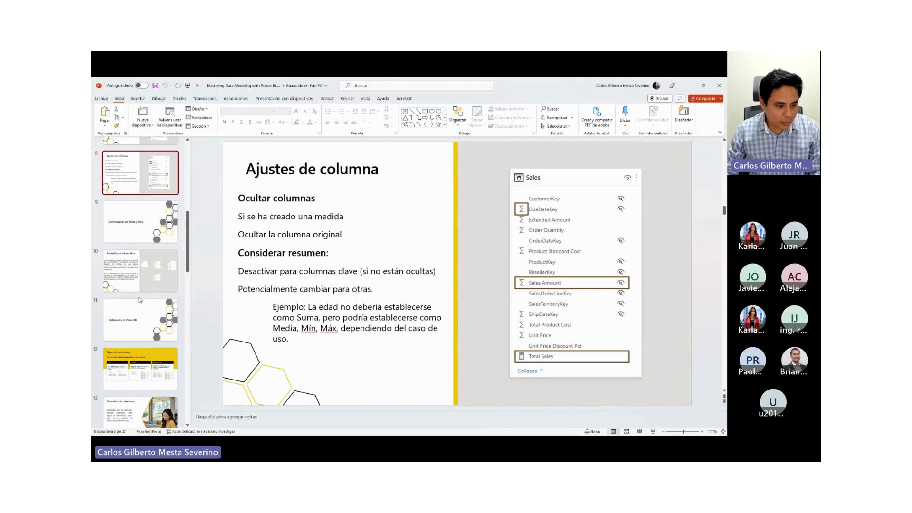
scroll(122, 294, "down", 5)
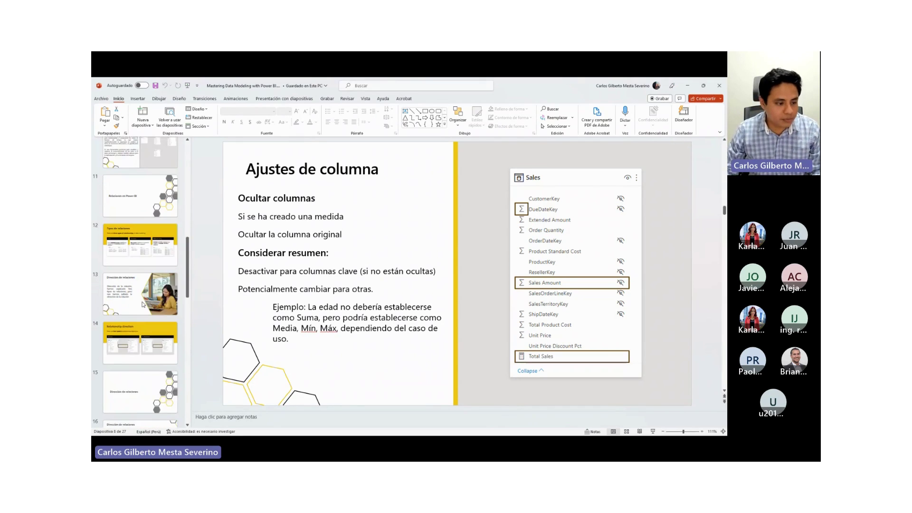
scroll(138, 261, "down", 4)
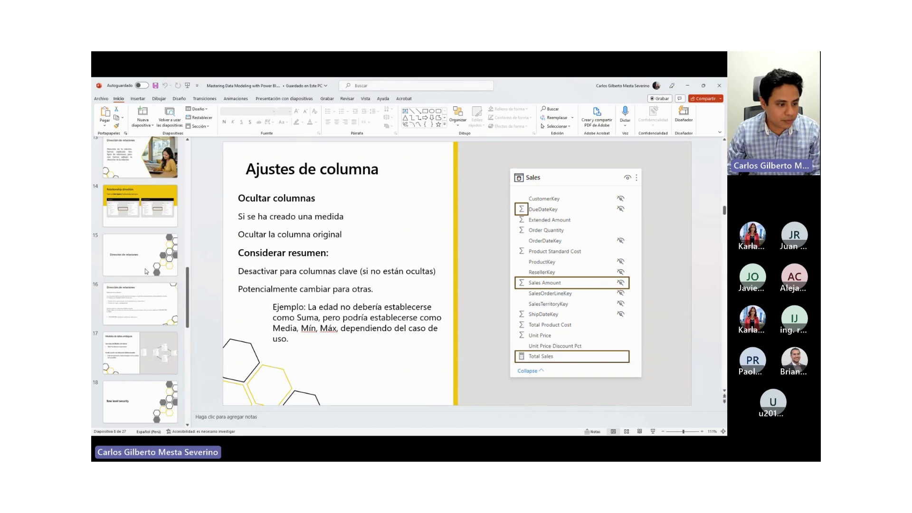
scroll(146, 271, "down", 5)
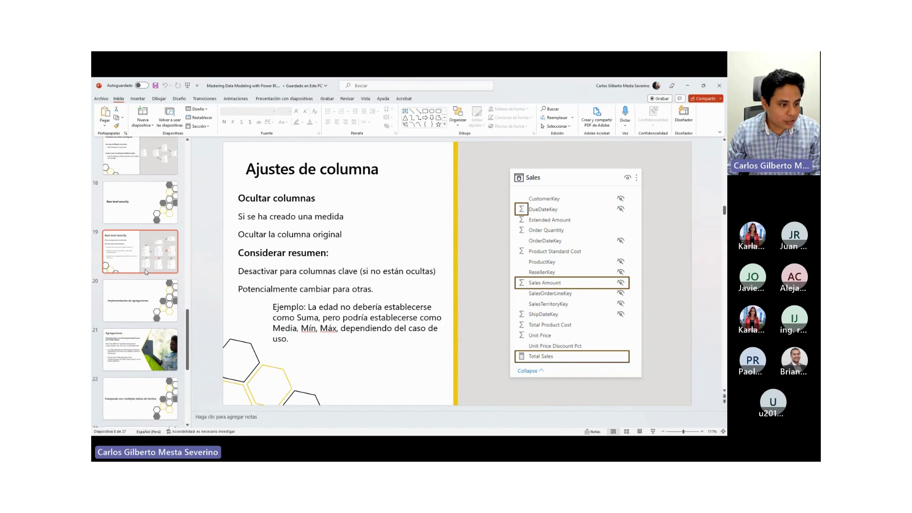
scroll(142, 273, "down", 3)
left_click(141, 250)
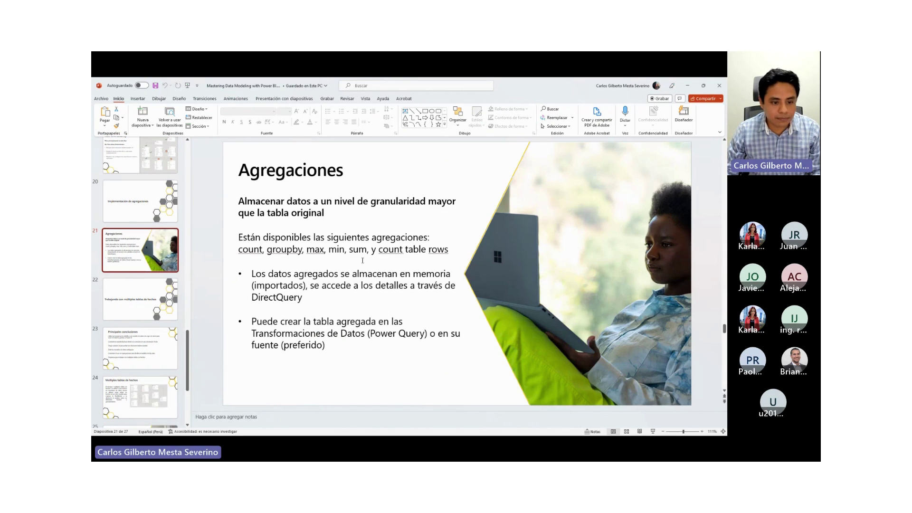
left_click_drag(239, 250, 445, 253)
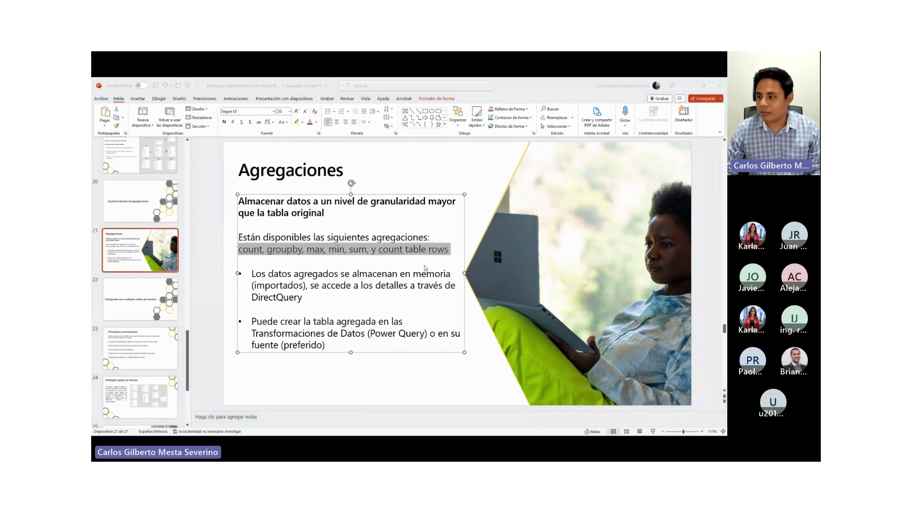
Step: Switch back to Power BI Desktop and load a manually entered empty table named Dax into the model
key("alt+Tab")
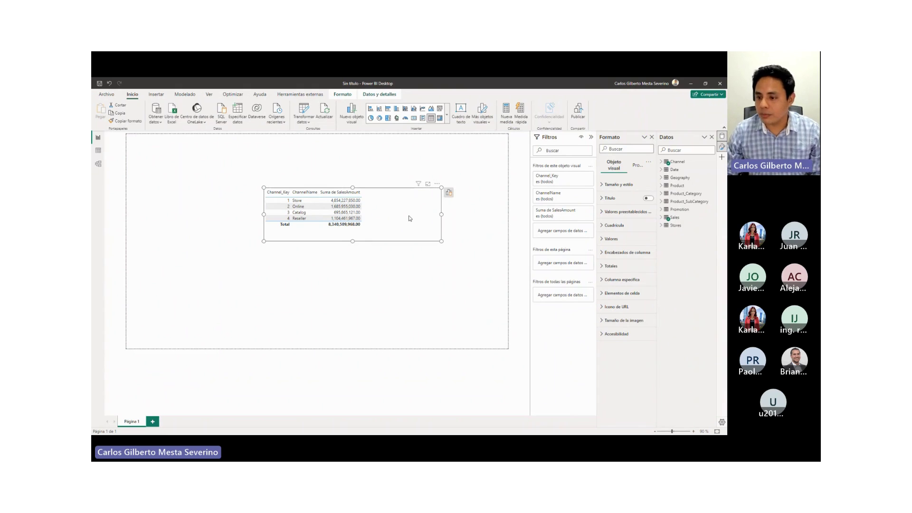
left_click(661, 218)
left_click(661, 218)
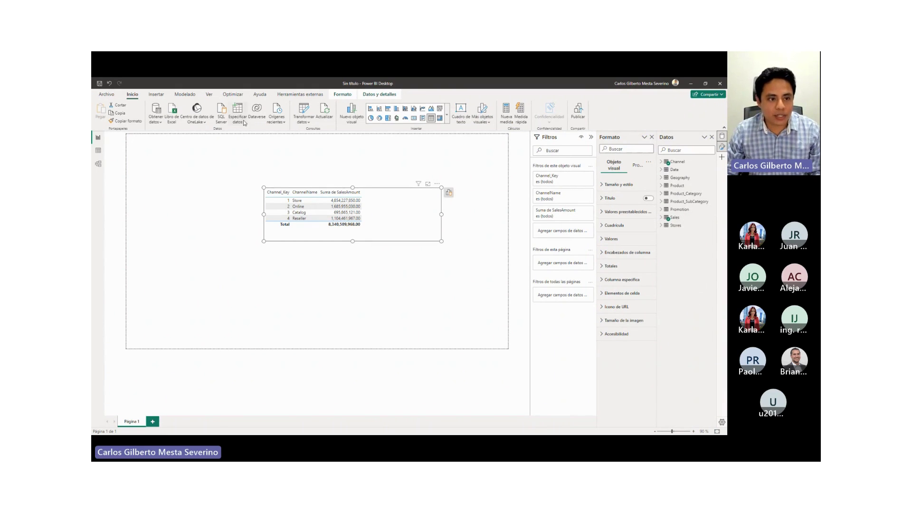
double_click(306, 341)
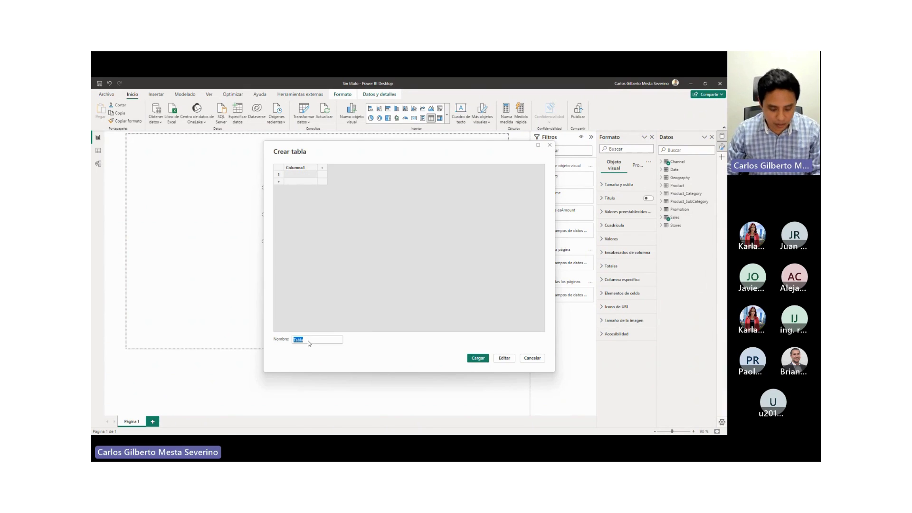
type("Dax")
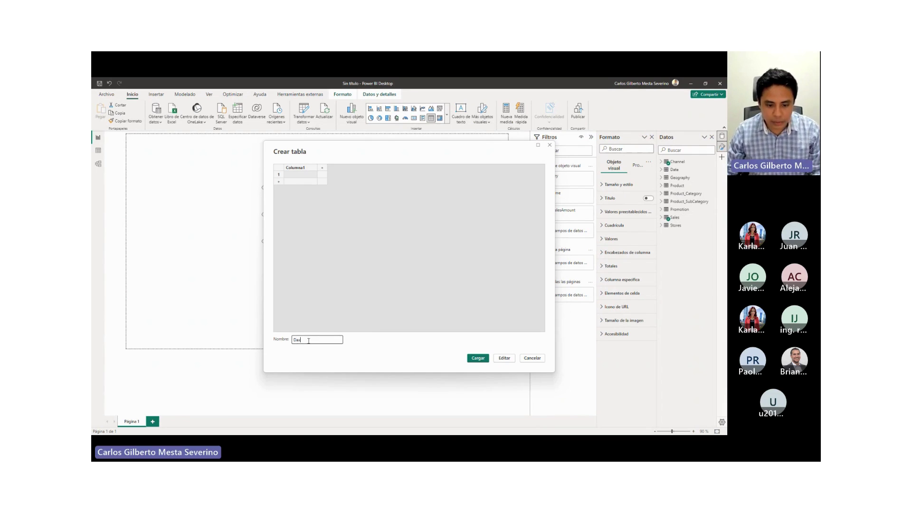
left_click(477, 359)
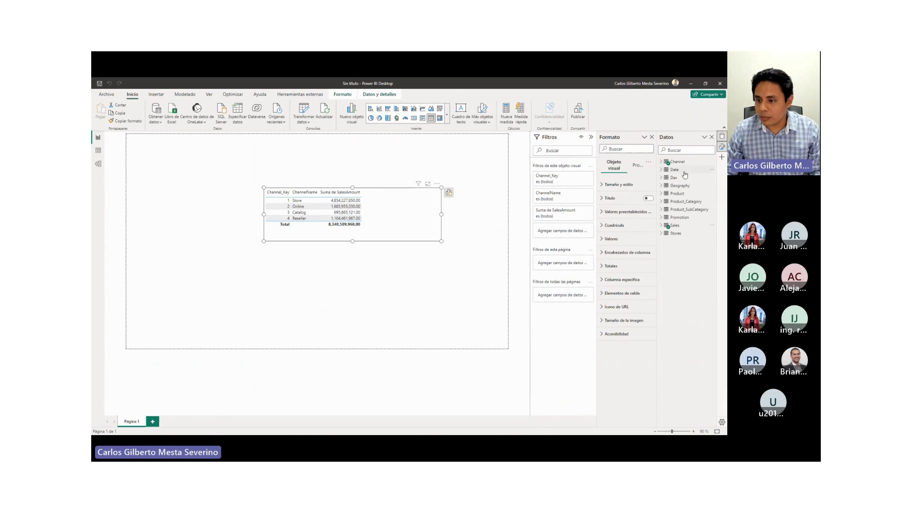
Step: Create a Total Sales measure in the Dax table defined as SUM(Sales[SalesAmount])
left_click(678, 178)
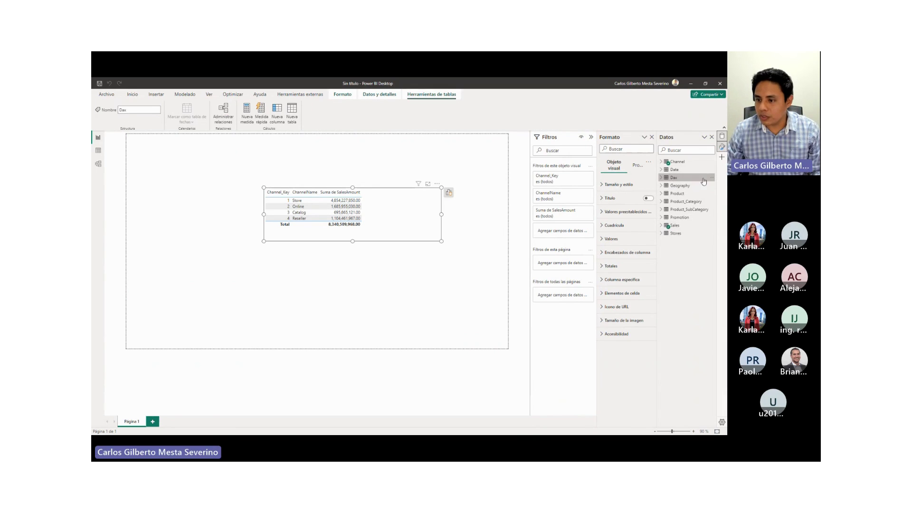
right_click(665, 178)
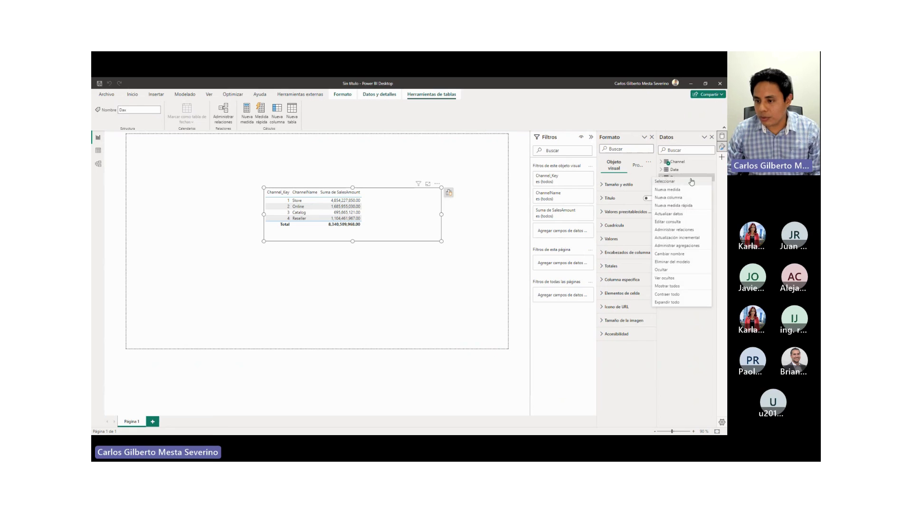
left_click(675, 190)
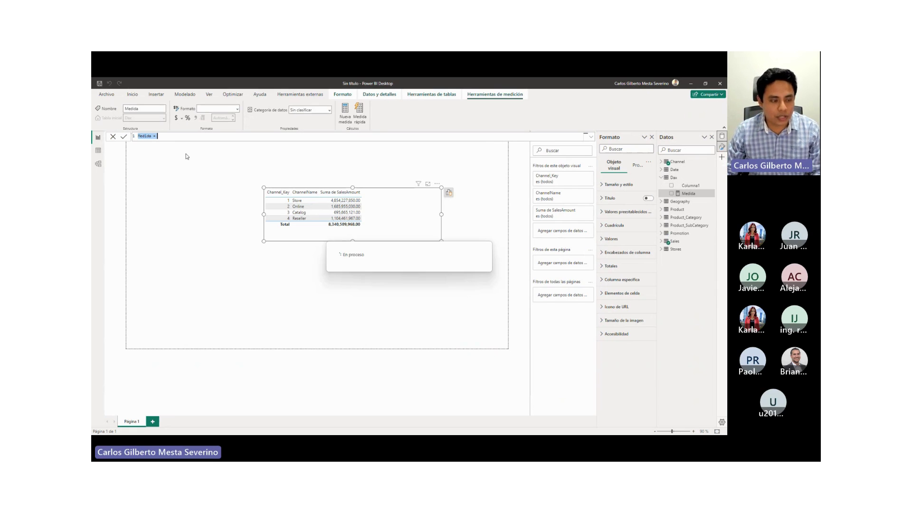
type("Total Sa")
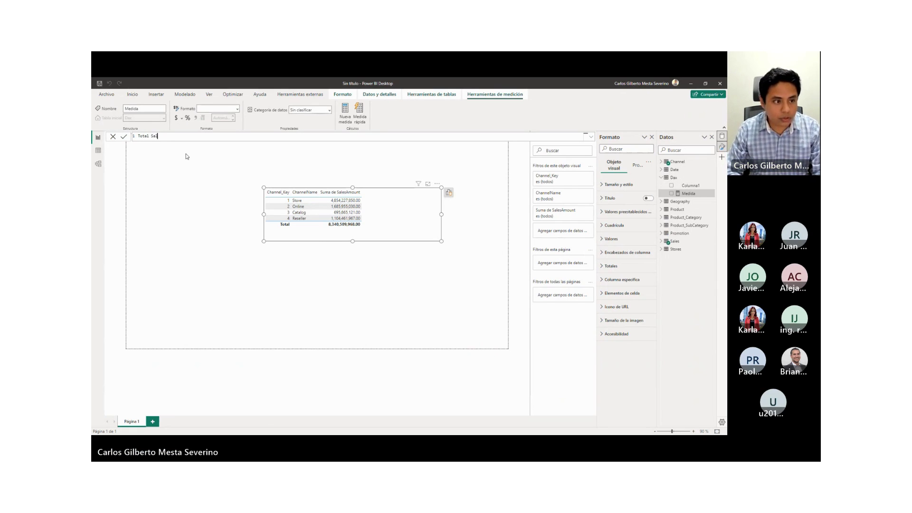
type("les = SUM(")
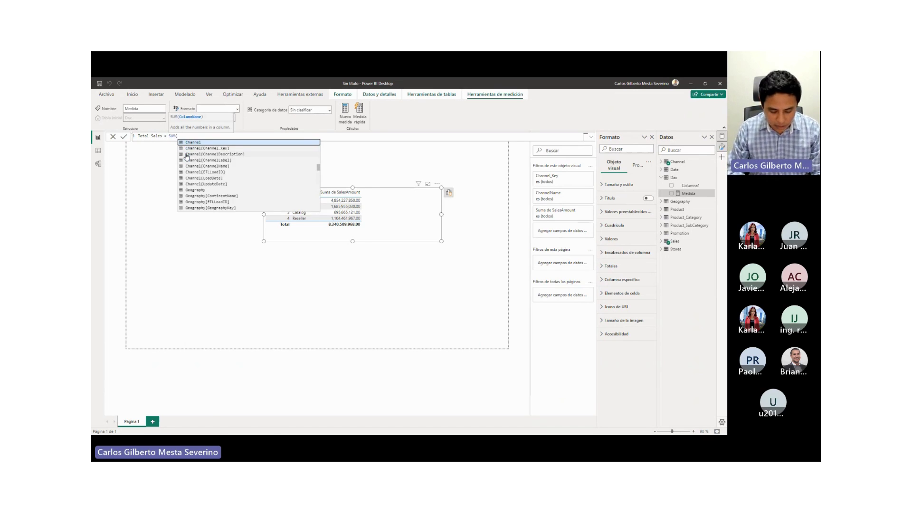
type("Sales[SalesAmount]")
key("Tab")
type(")")
key("Return")
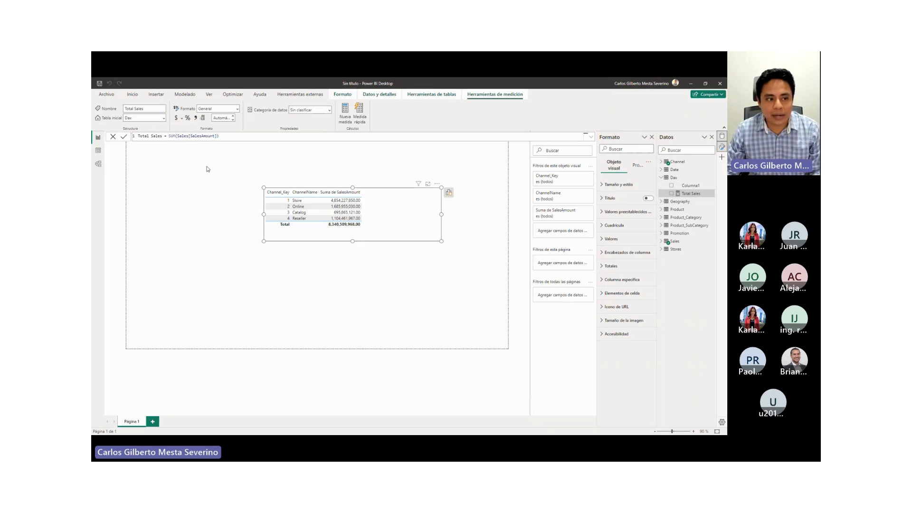
Step: Inspect the SalesAmount column of the Sales table in the table view and return to the report
left_click(98, 150)
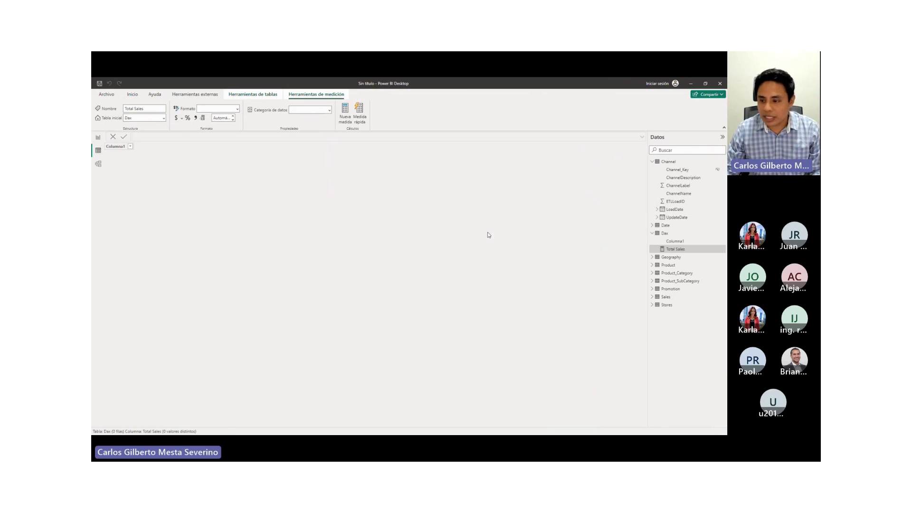
left_click(652, 298)
scroll(670, 299, "down", 1)
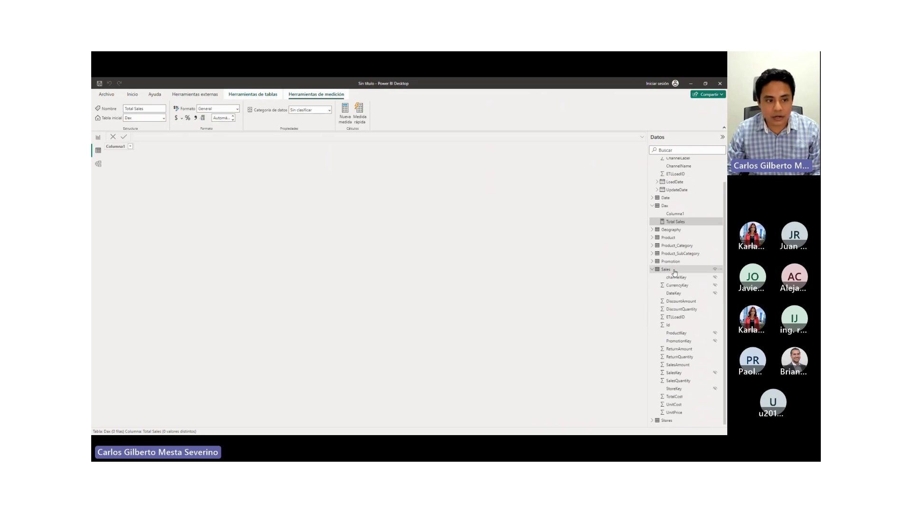
left_click(675, 271)
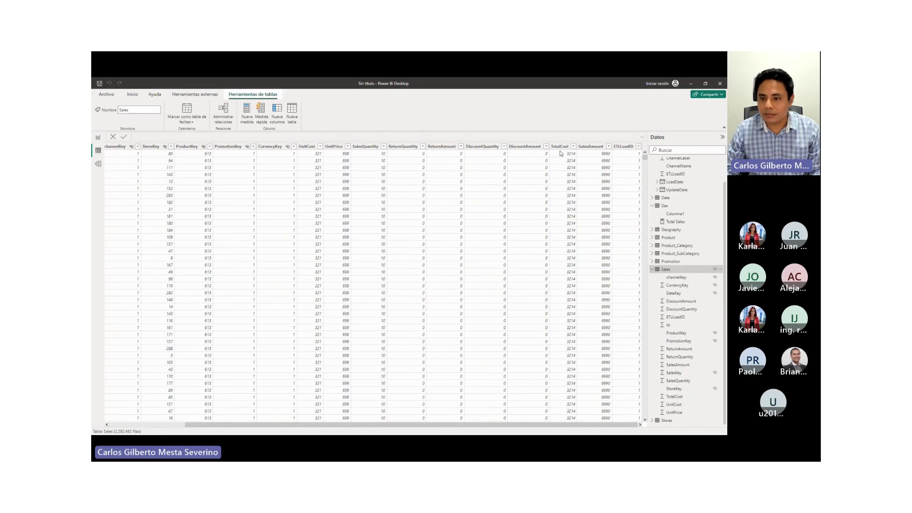
left_click(590, 146)
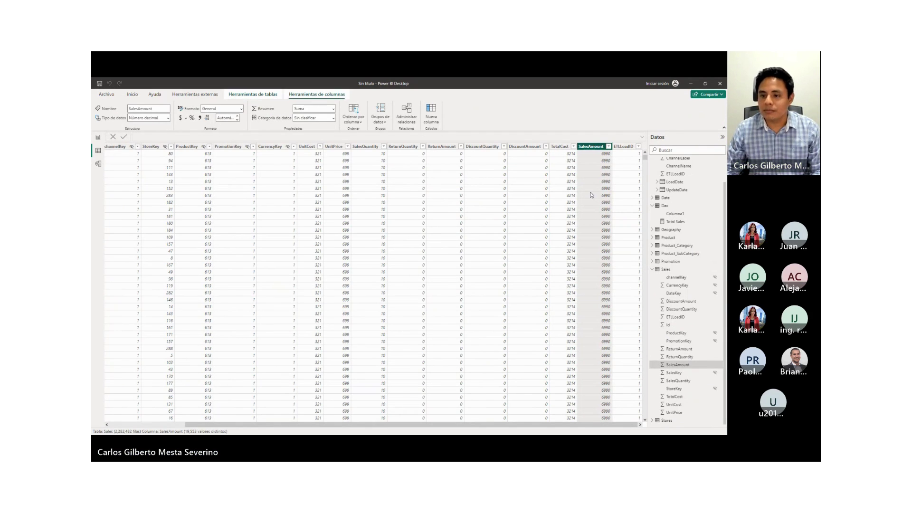
left_click(98, 137)
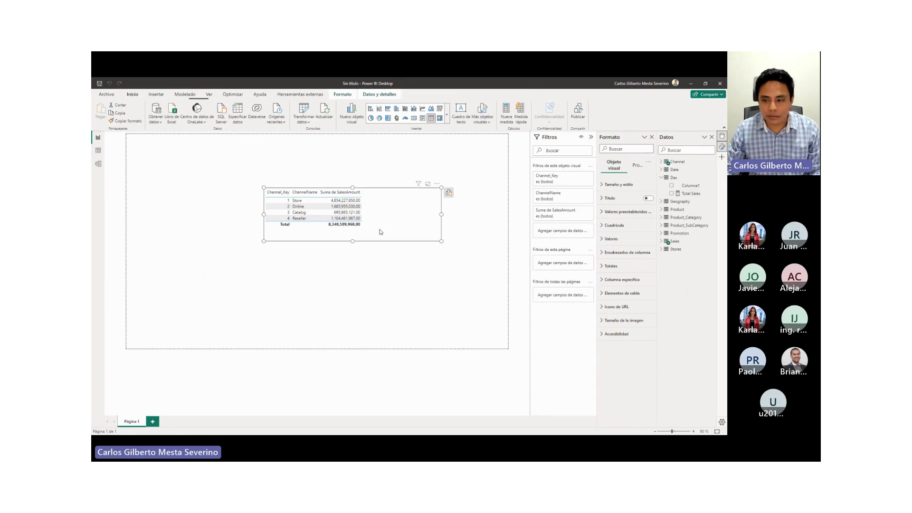
Step: Delete the empty placeholder column from the Dax table and confirm its removal from the model
left_click(690, 185)
right_click(664, 186)
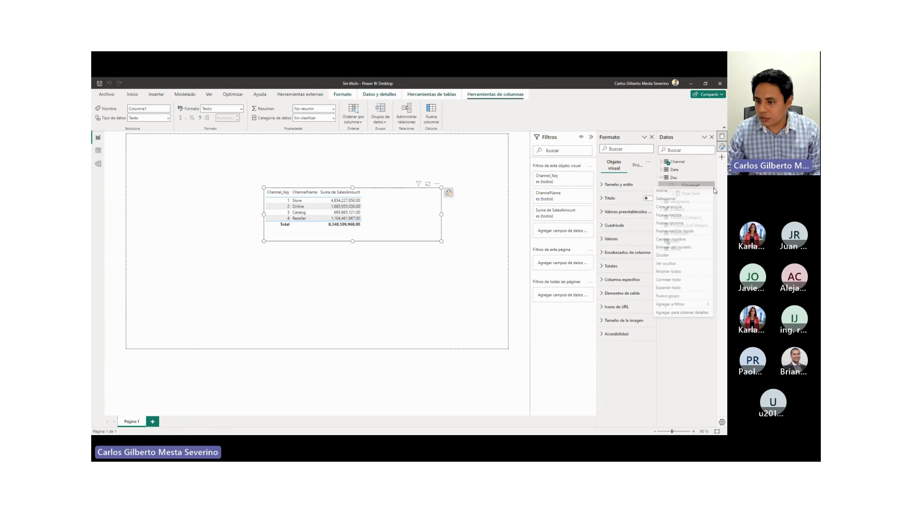
left_click(665, 247)
left_click(444, 273)
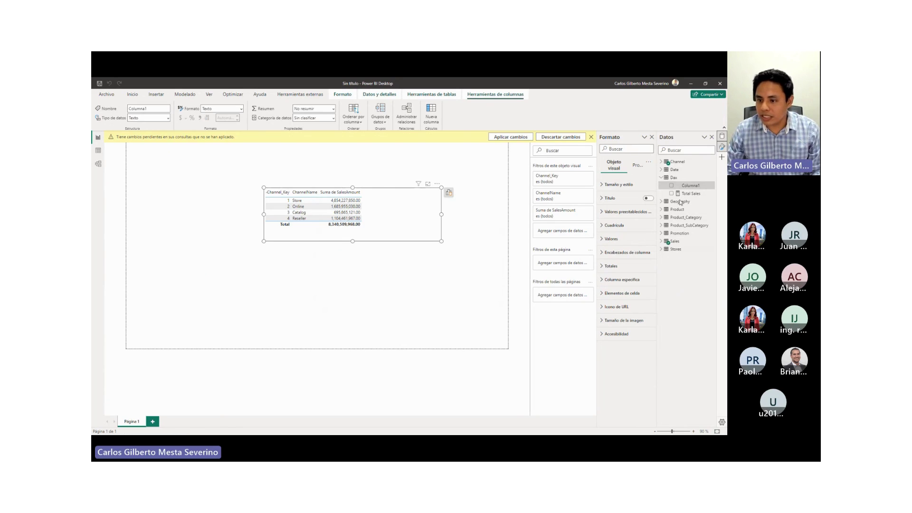
Step: Add the Total Sales measure to the table visual beside the summed SalesAmount and widen the visual slightly
left_click(689, 170)
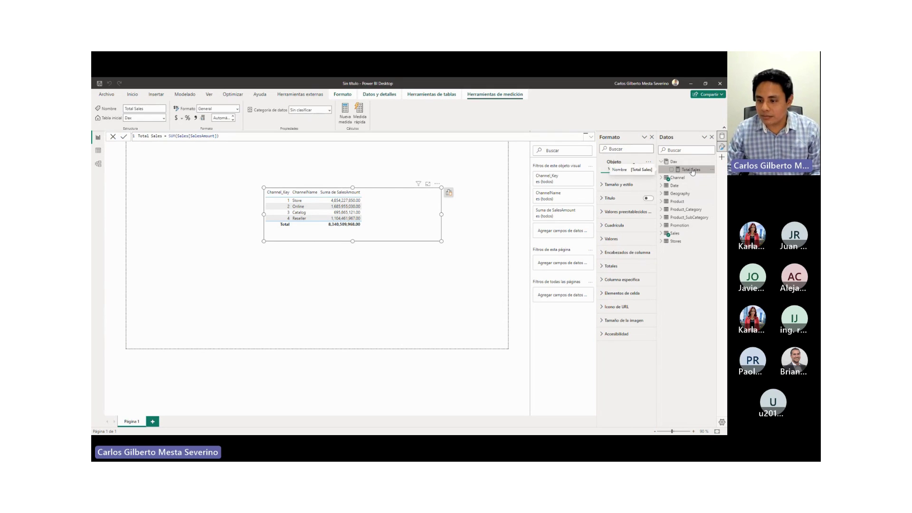
left_click(664, 235)
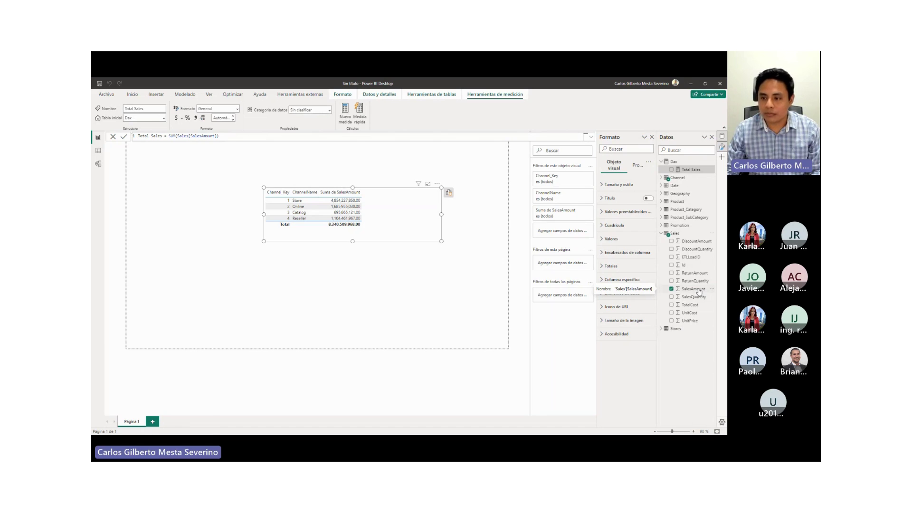
left_click_drag(691, 170, 409, 223)
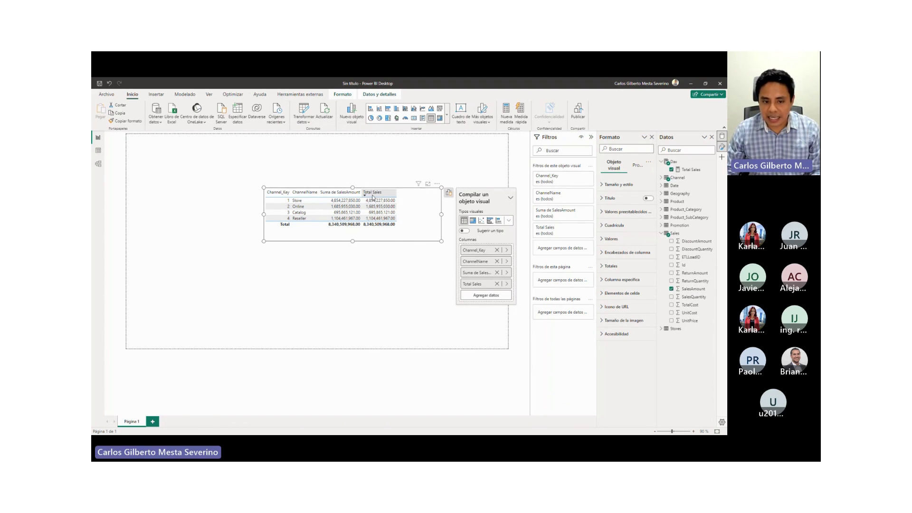
left_click(687, 171)
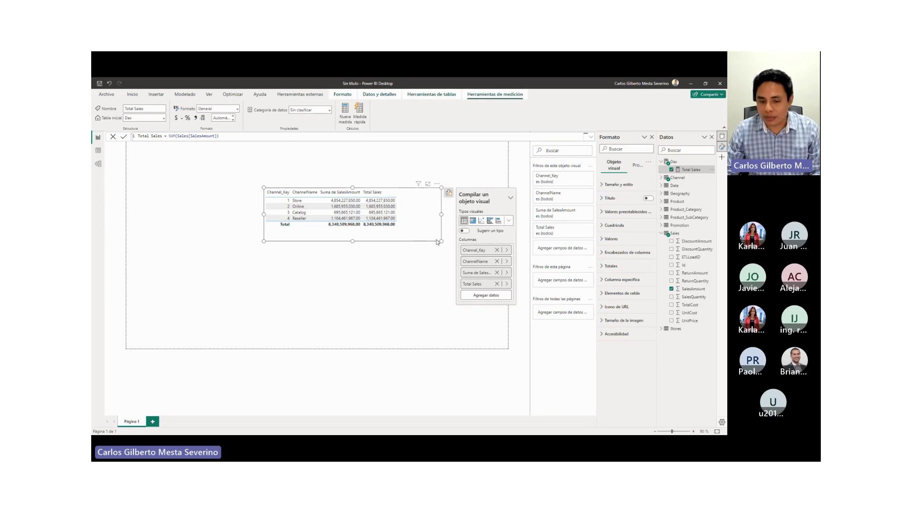
left_click_drag(442, 240, 459, 239)
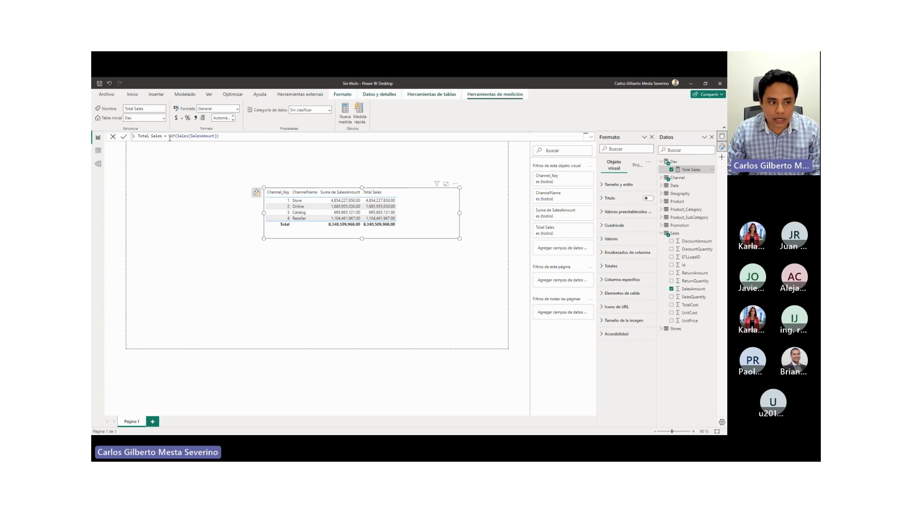
Step: Highlight the name and the SUM expression in the Total Sales measure's formula to review its definition
left_click_drag(169, 138, 243, 136)
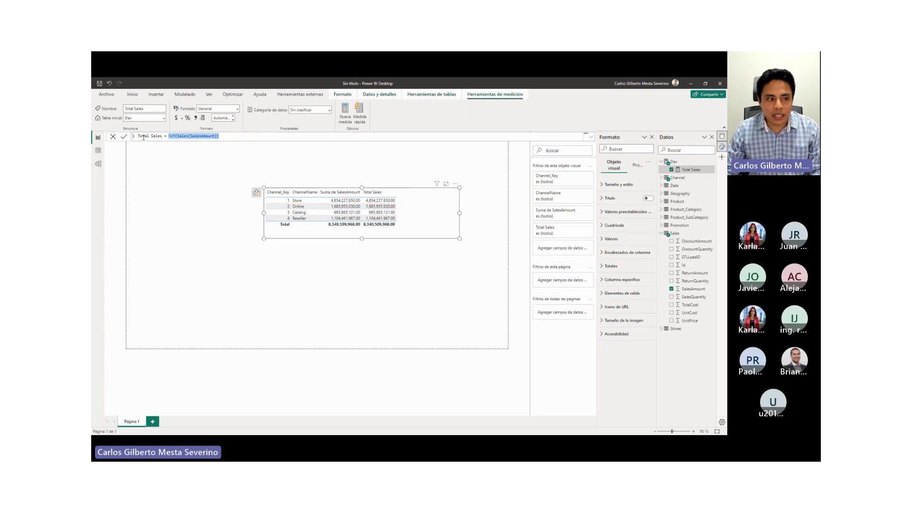
left_click_drag(137, 136, 162, 137)
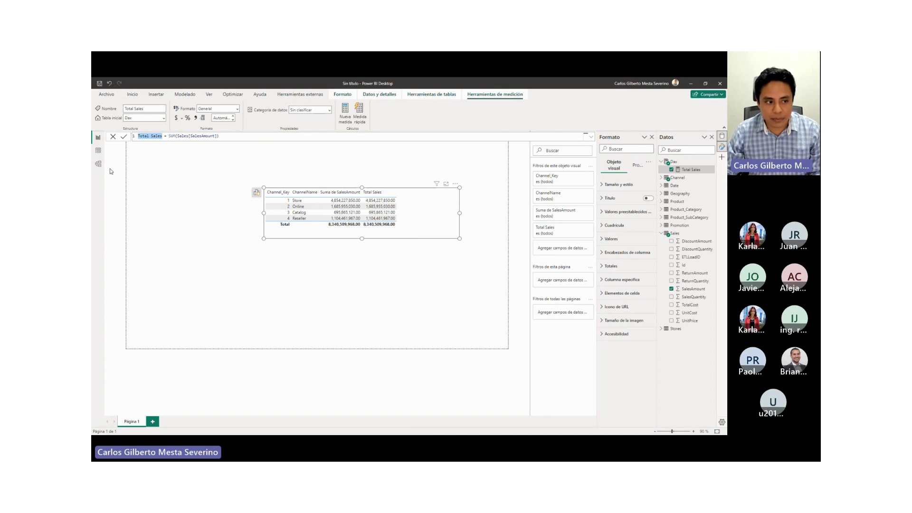
left_click_drag(219, 136, 137, 136)
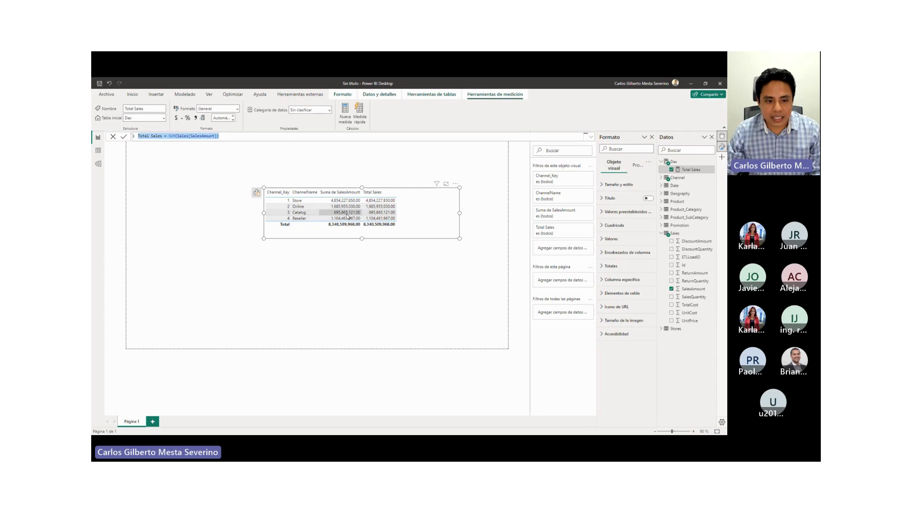
left_click(165, 136)
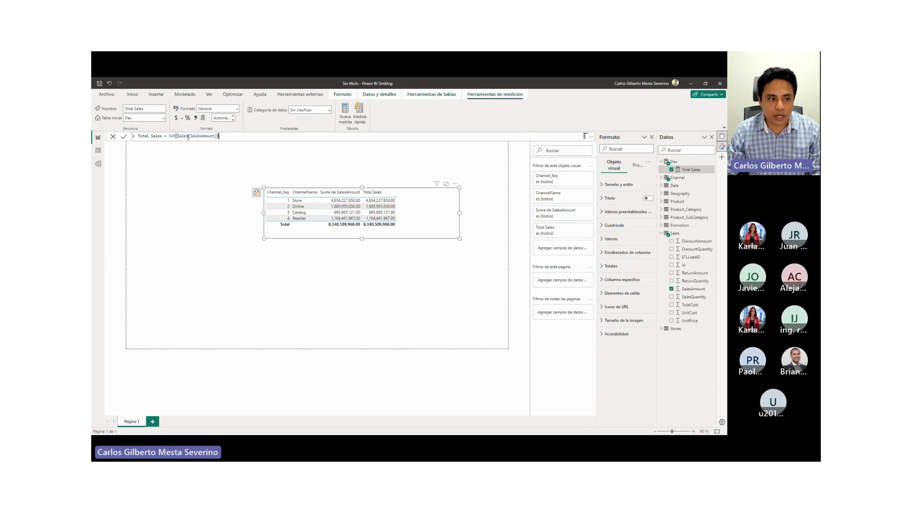
left_click_drag(169, 136, 220, 136)
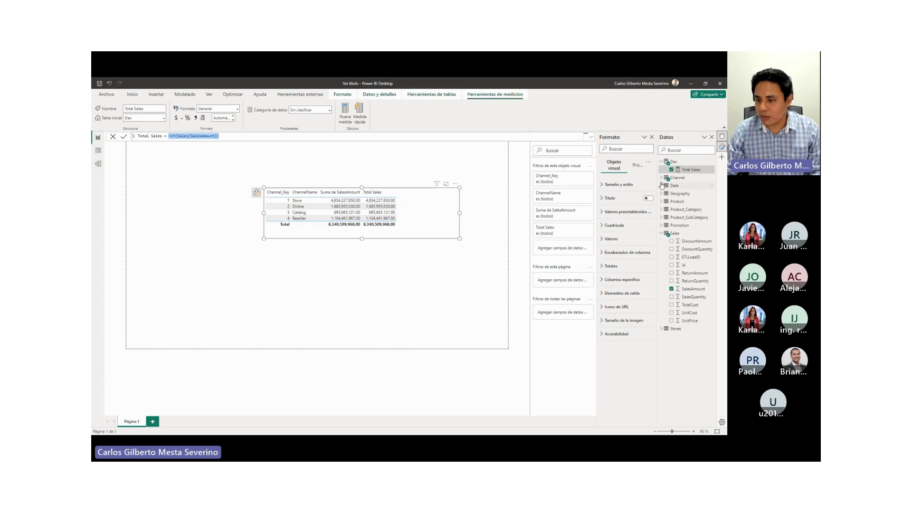
Step: Create a Cantidad Sales measure in the Dax table as COUNT(Sales[SalesKey]) and add it to the table visual
right_click(669, 161)
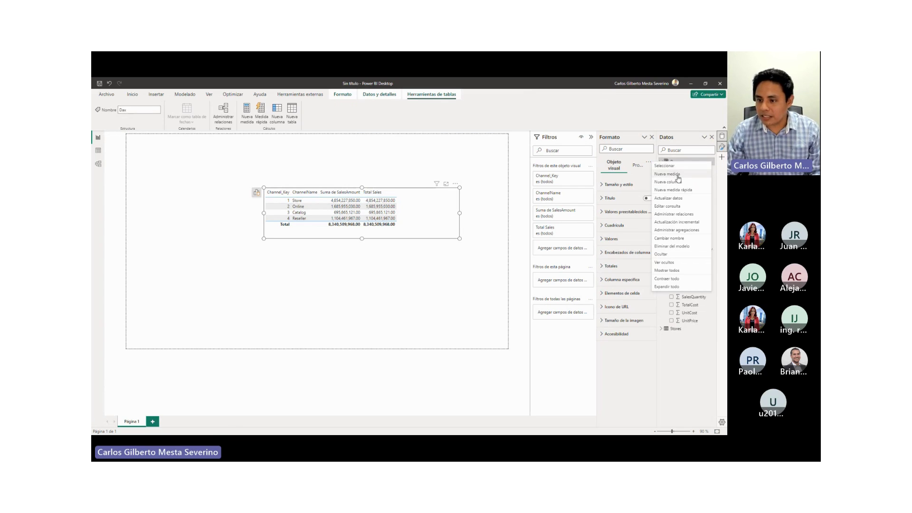
left_click(669, 174)
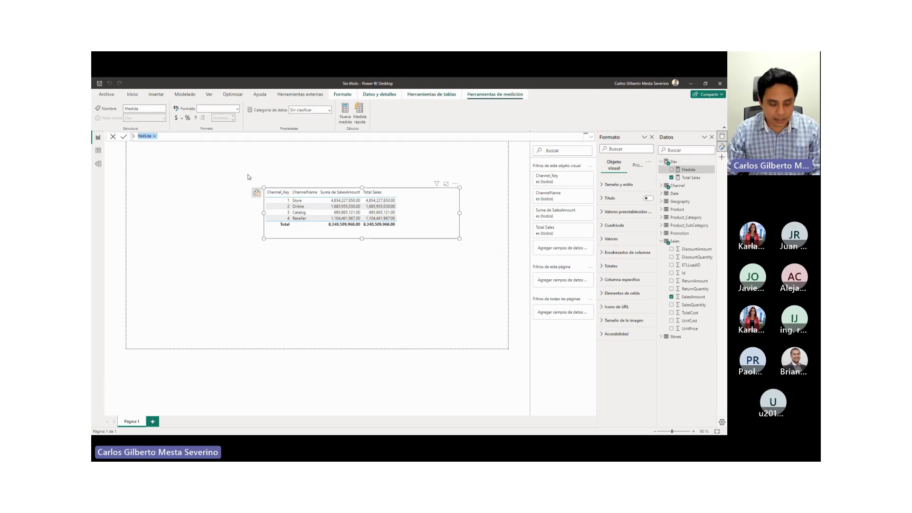
type("Cantidad")
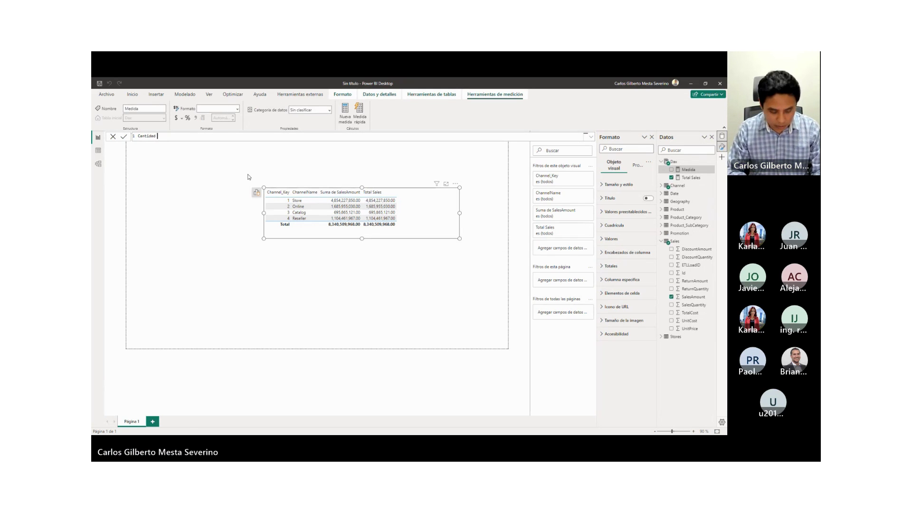
type(" Sales")
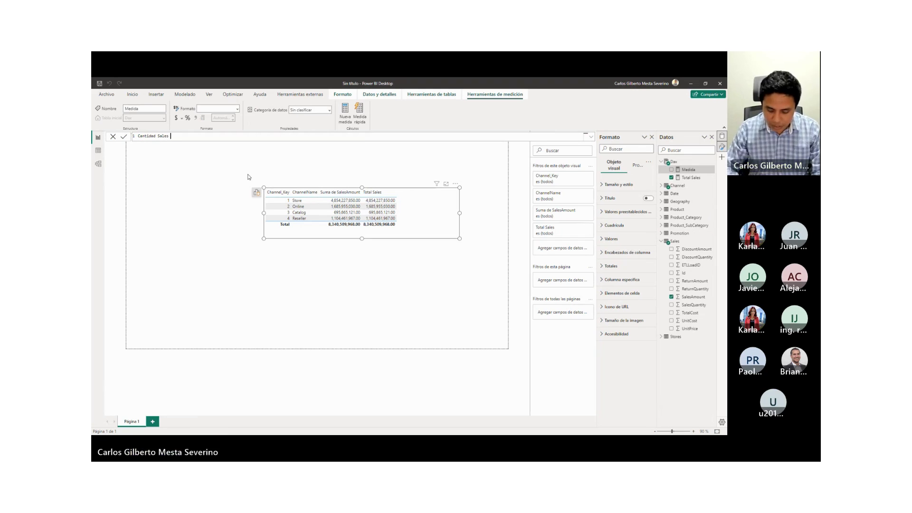
type(" = COUNT(")
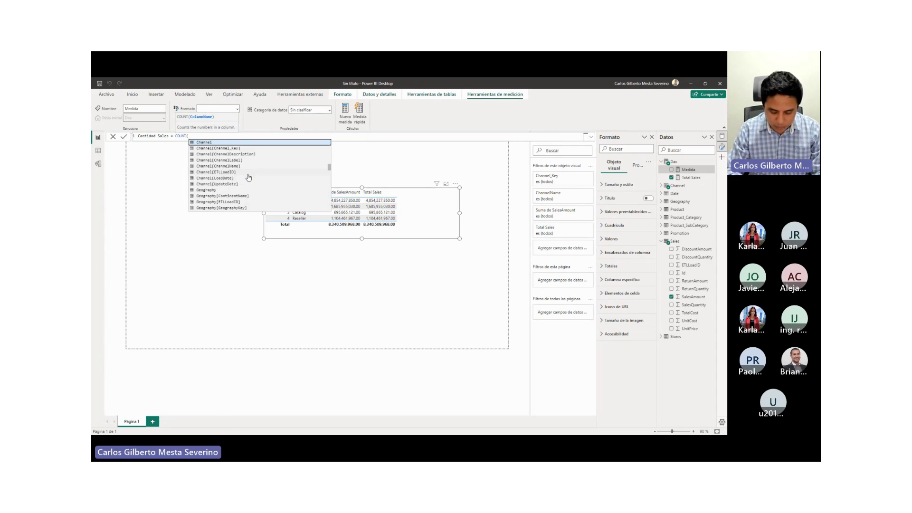
type("key")
key("Down")
key("Down")
key("Down")
key("Down")
key("Down")
key("Down")
key("Down")
key("Down")
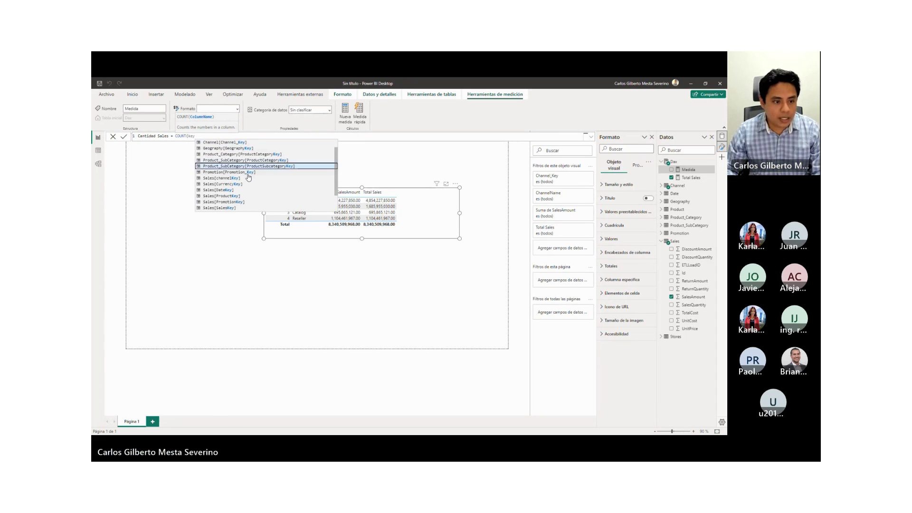
key("Up")
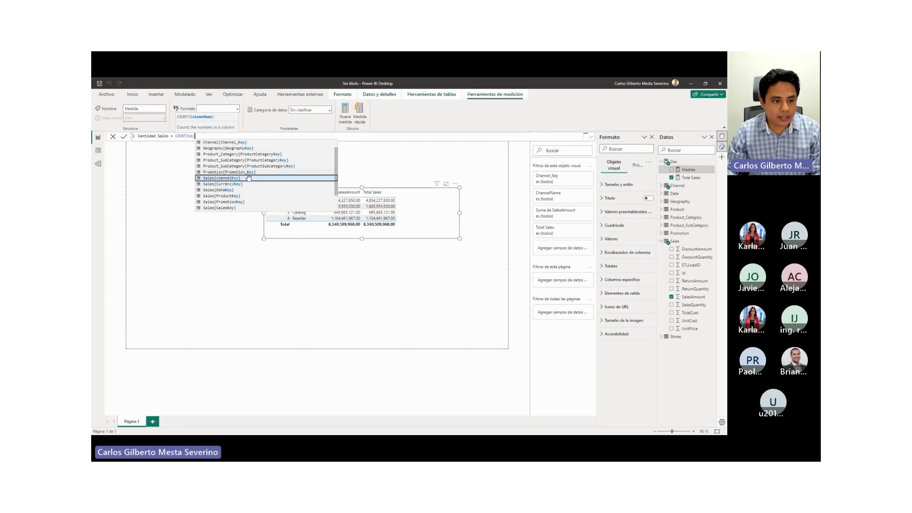
key("Down")
key("Down")
key("Down")
key("Up")
key("Down")
key("Down")
key("Tab")
type(")")
key("Return")
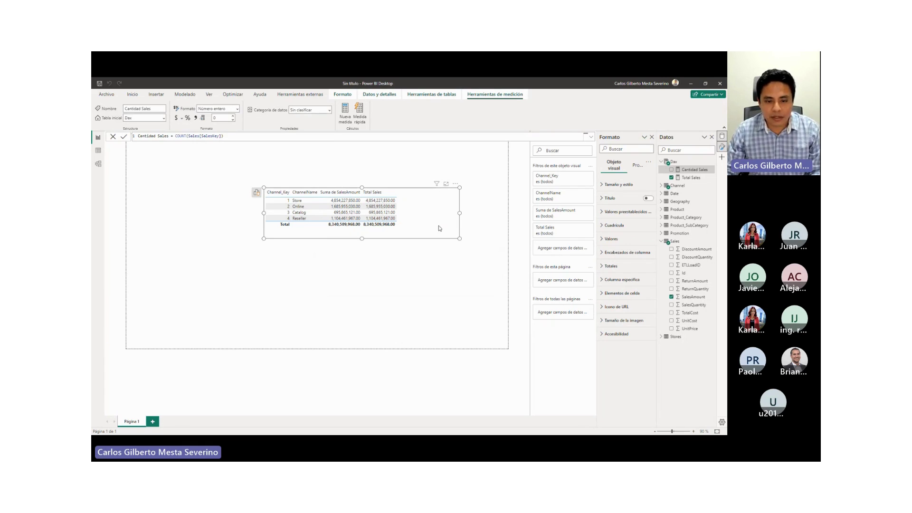
left_click(671, 169)
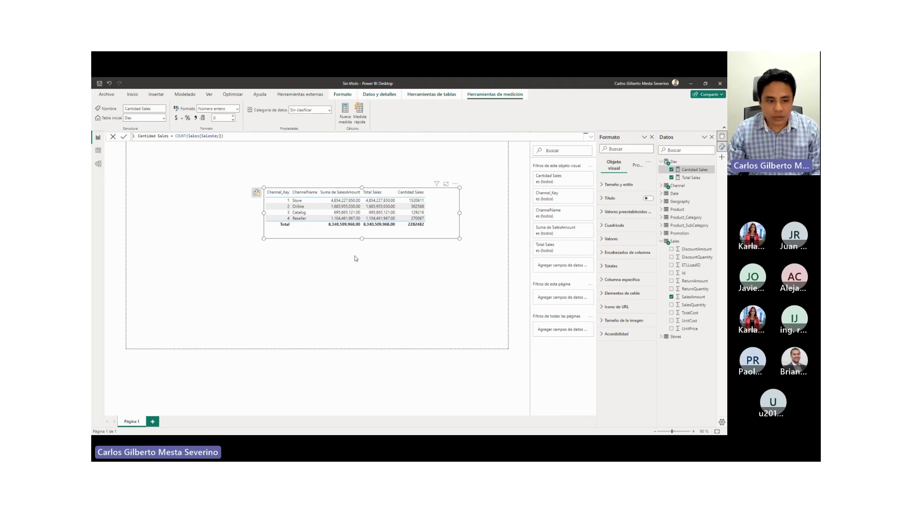
Step: Switch to the PowerPoint presentation and show slide 8, "Ajustes de columna"
key("alt+Tab")
left_click(129, 266)
scroll(133, 267, "up", 12)
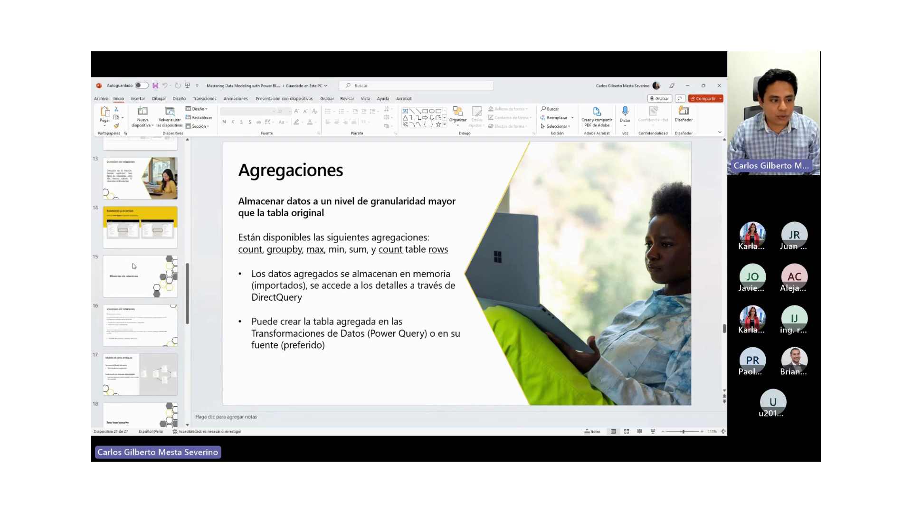
left_click(134, 269)
scroll(134, 269, "up", 2)
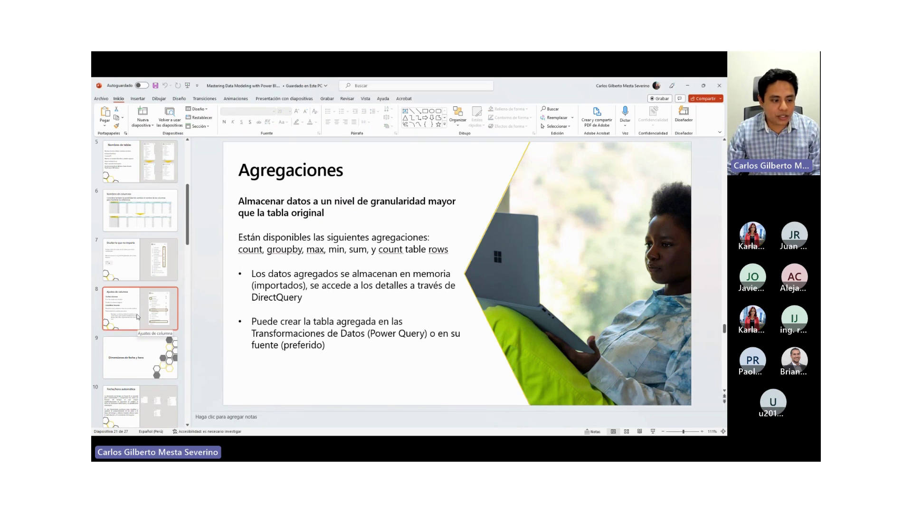
key("Up")
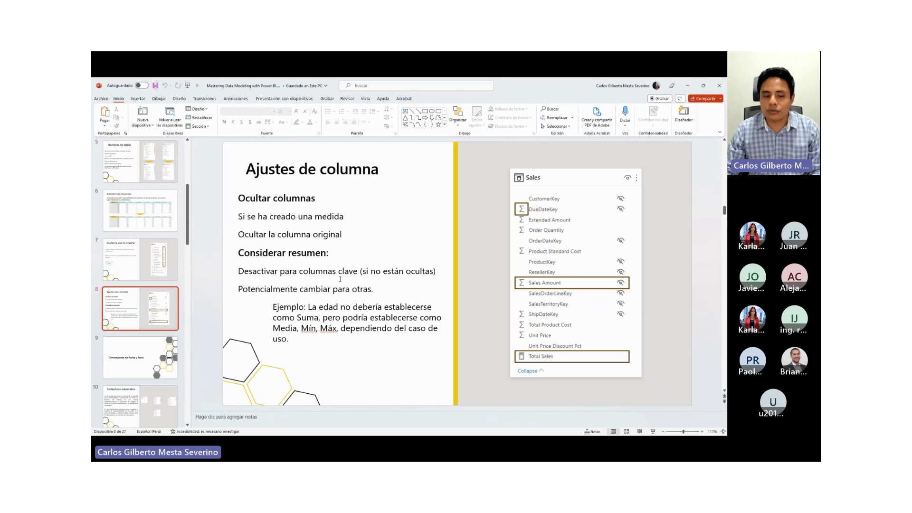
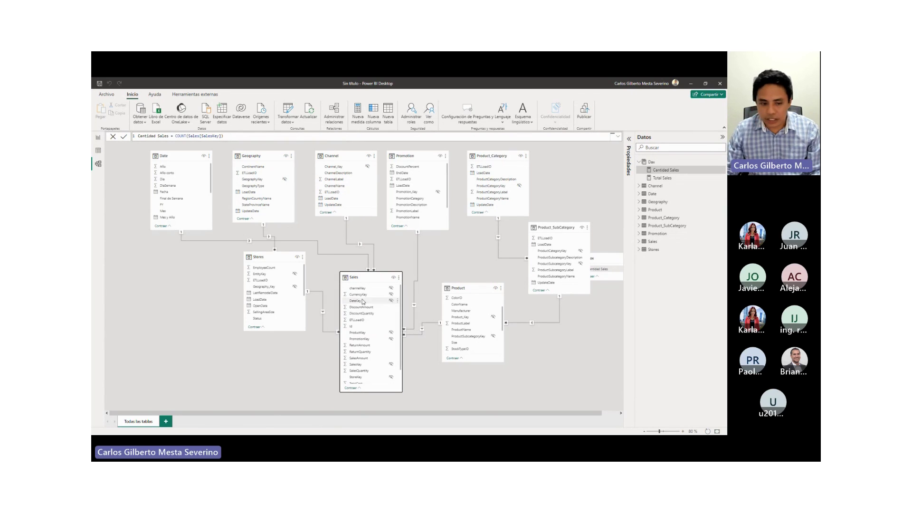
Step: Arrange Stores below Geography, shift Sales and Product_SubCategory slightly, and place the Dax table beside Product_Category in the model diagram's upper row
left_click_drag(266, 257, 258, 273)
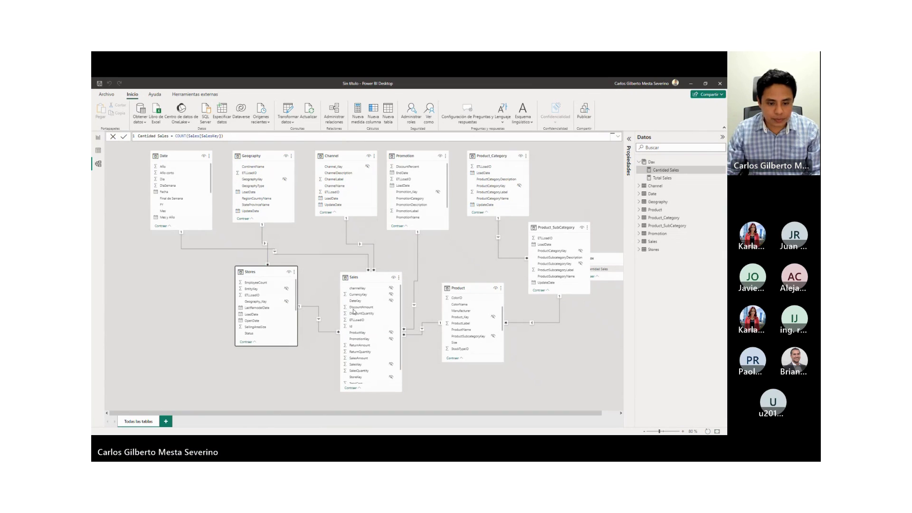
left_click_drag(367, 279, 370, 277)
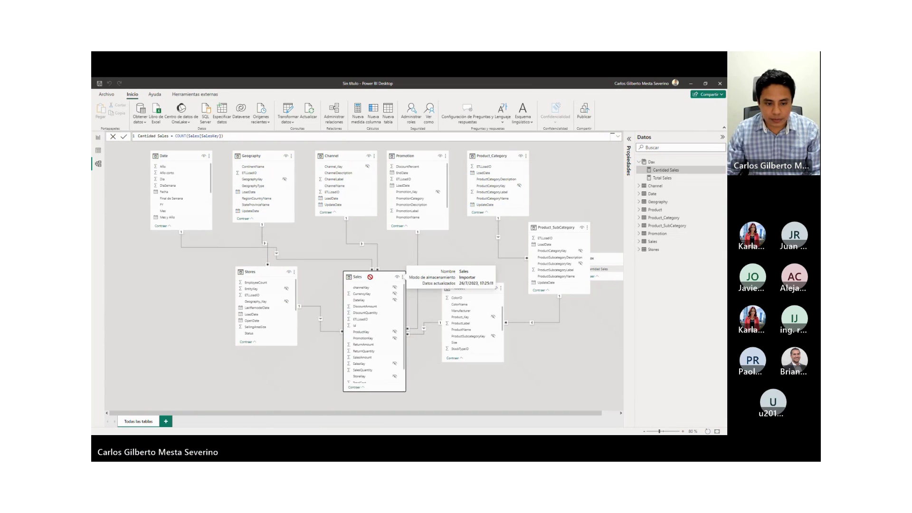
left_click(540, 368)
left_click_drag(557, 227, 537, 228)
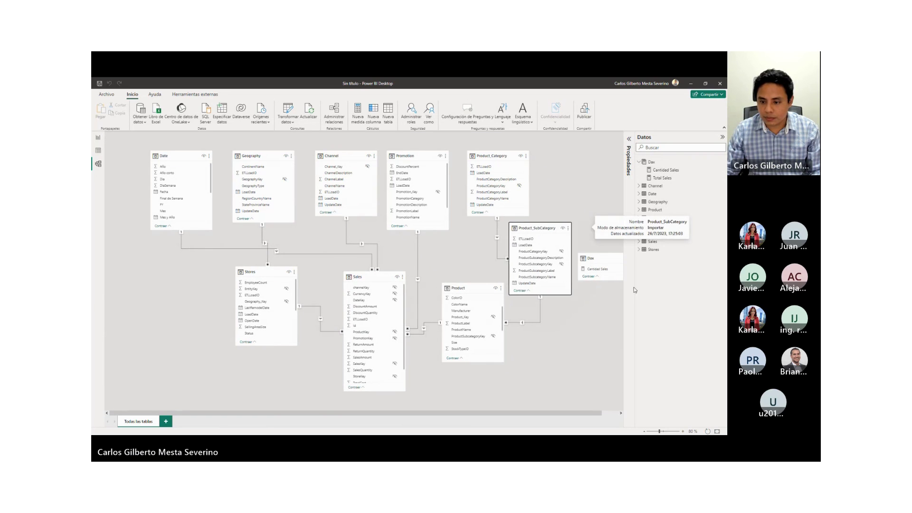
left_click_drag(599, 258, 570, 155)
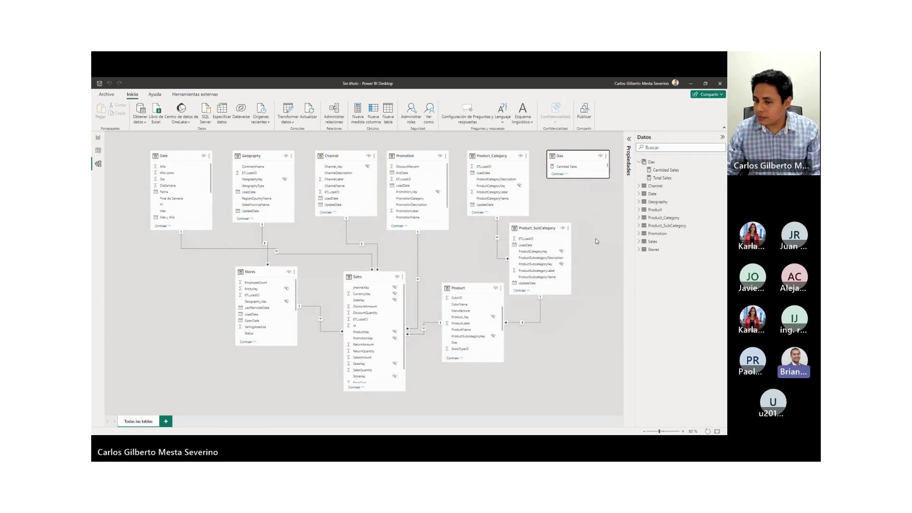
Step: Reposition the Product_SubCategory, Product and Sales tables in the model diagram, with Sales centred below Channel and Promotion
left_click_drag(536, 228, 566, 237)
left_click_drag(475, 289, 483, 288)
left_click_drag(378, 277, 383, 280)
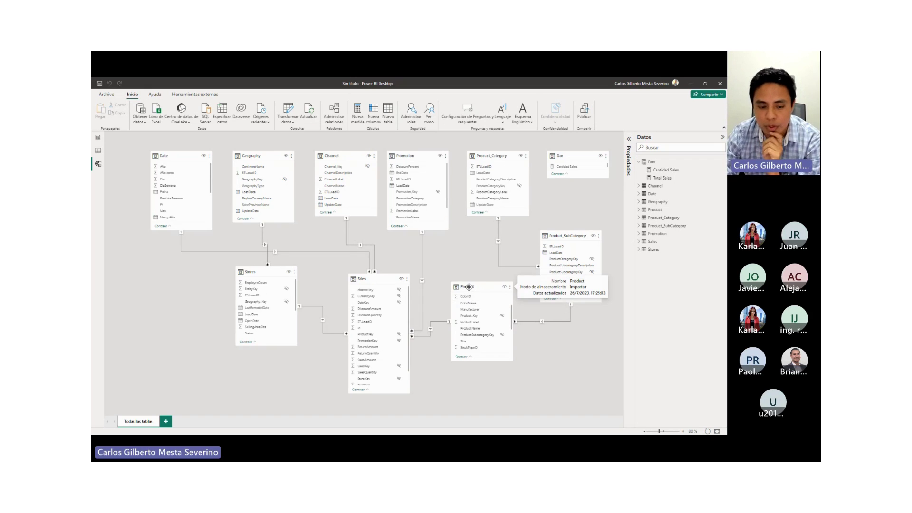
left_click_drag(382, 282, 385, 273)
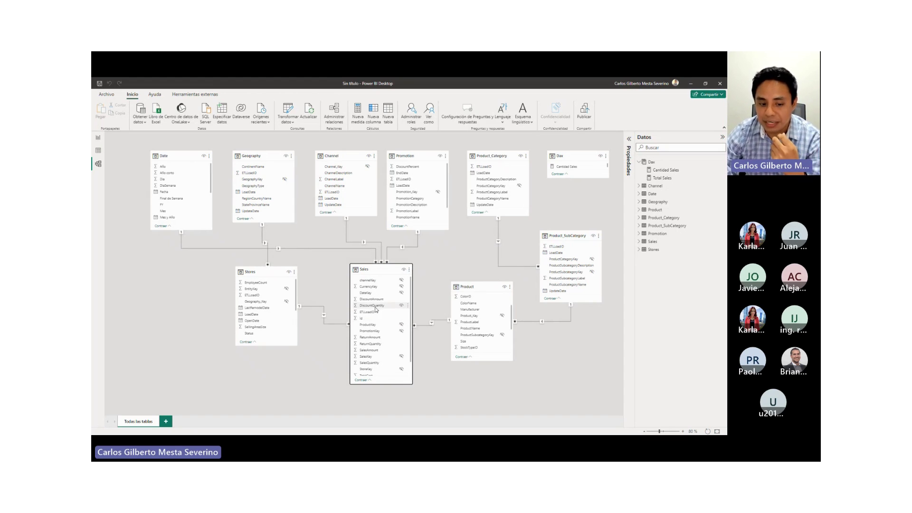
Step: Show the Sales table's rows in the data view and select its SalesAmount column
left_click(98, 150)
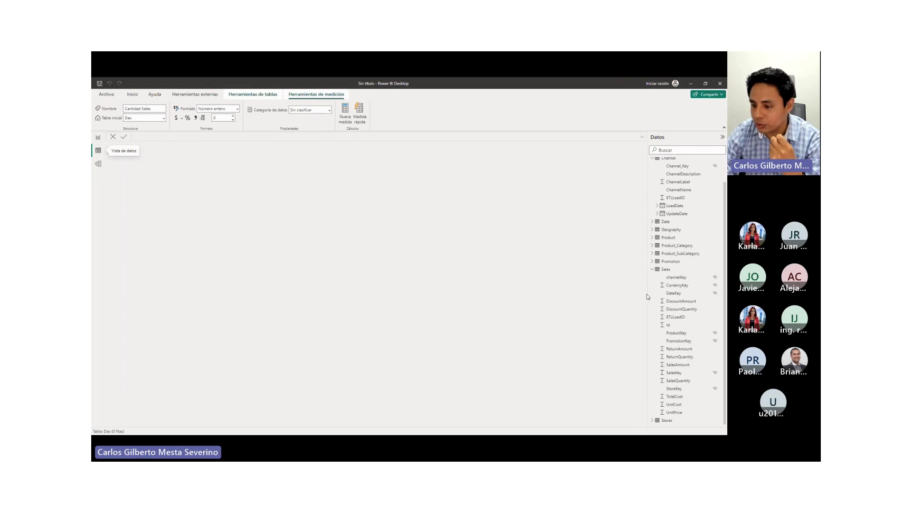
left_click(666, 270)
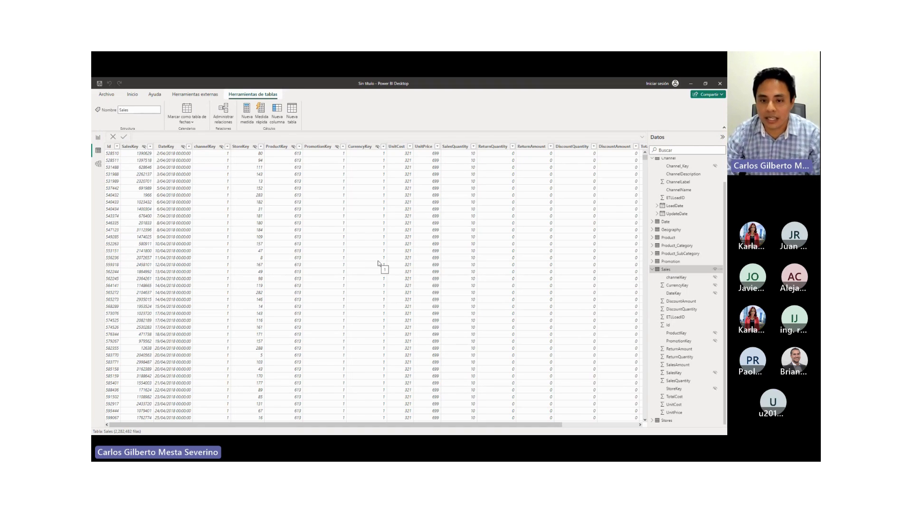
left_click_drag(474, 425, 551, 426)
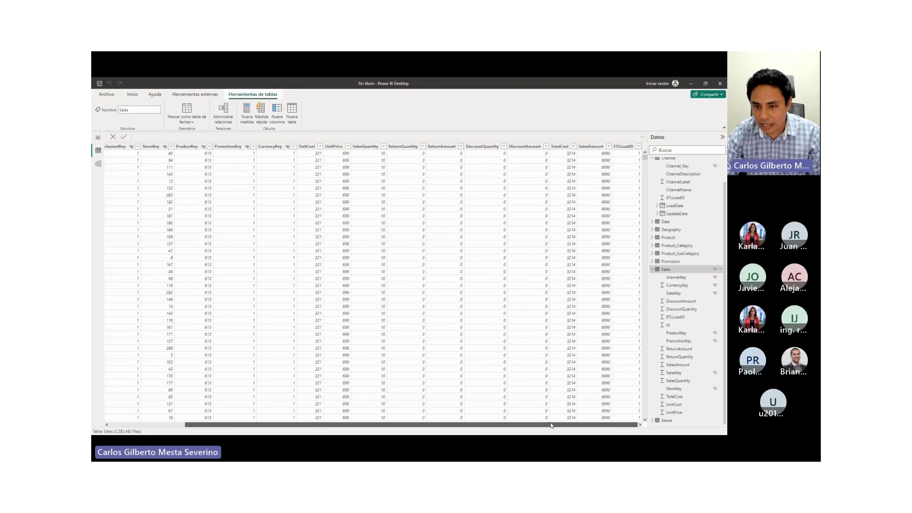
left_click(590, 146)
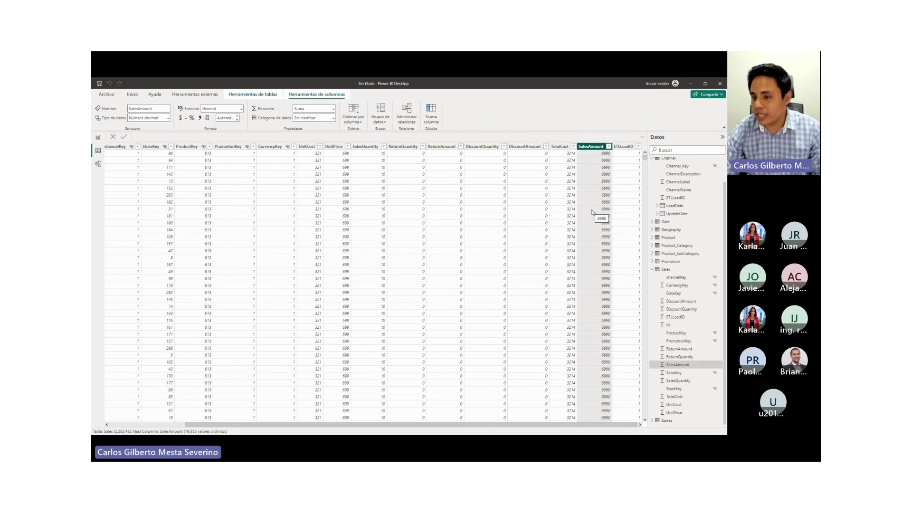
Step: Rename the Sales table's SalesAmount column as ventas
double_click(597, 148)
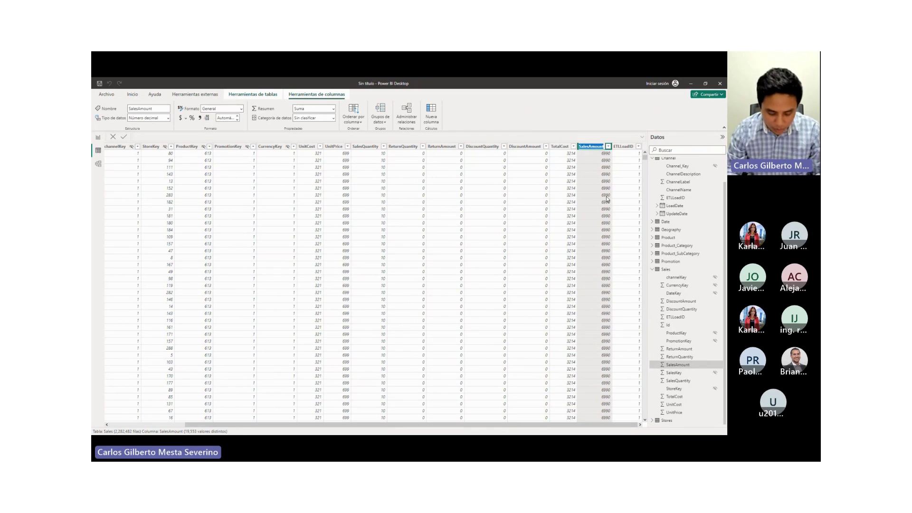
key("Return")
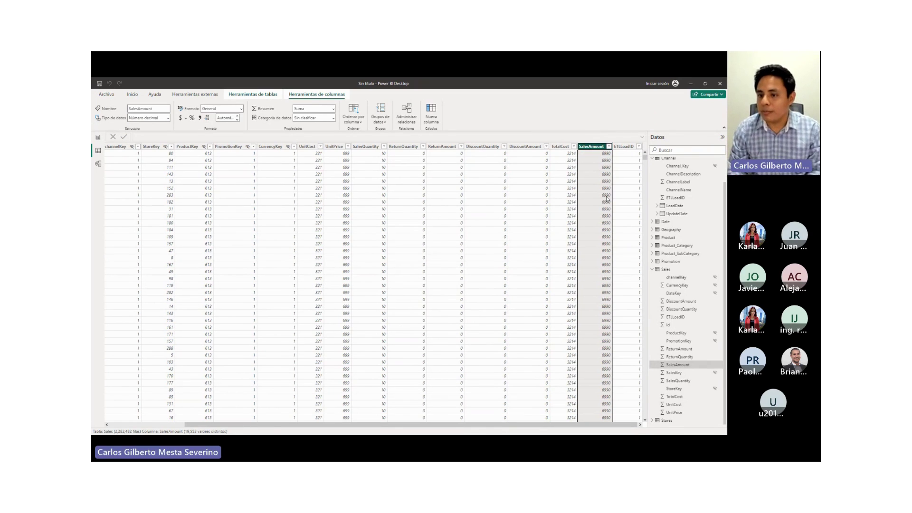
type("ventas")
key("Return")
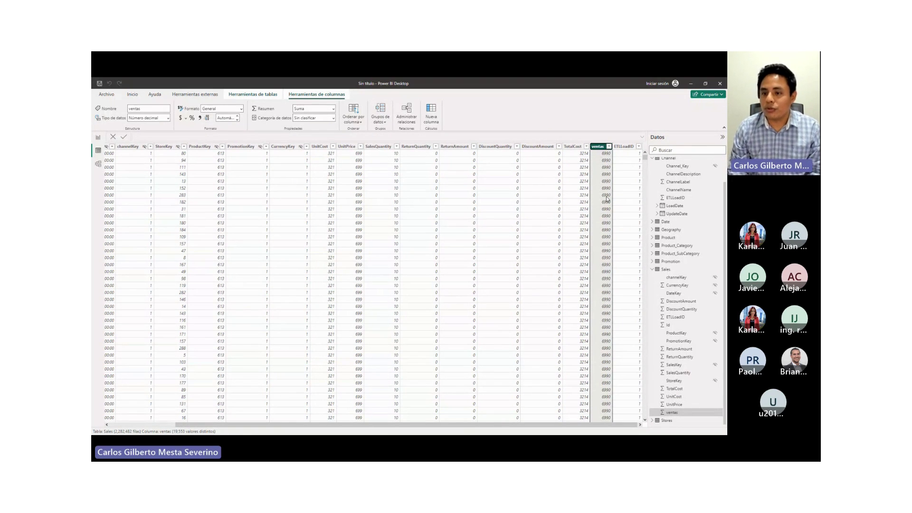
Step: Rename the ventas column of the Sales table as Salesamount
double_click(597, 147)
type("Sa")
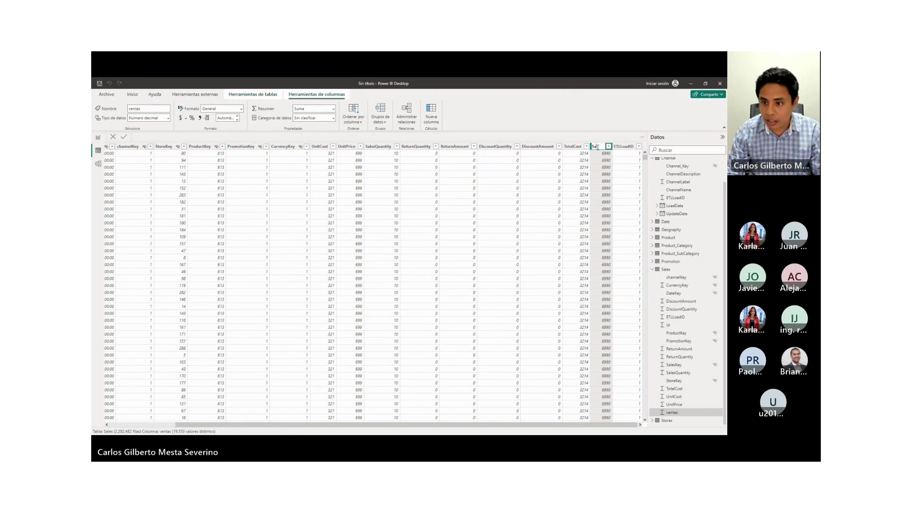
type("lesamount")
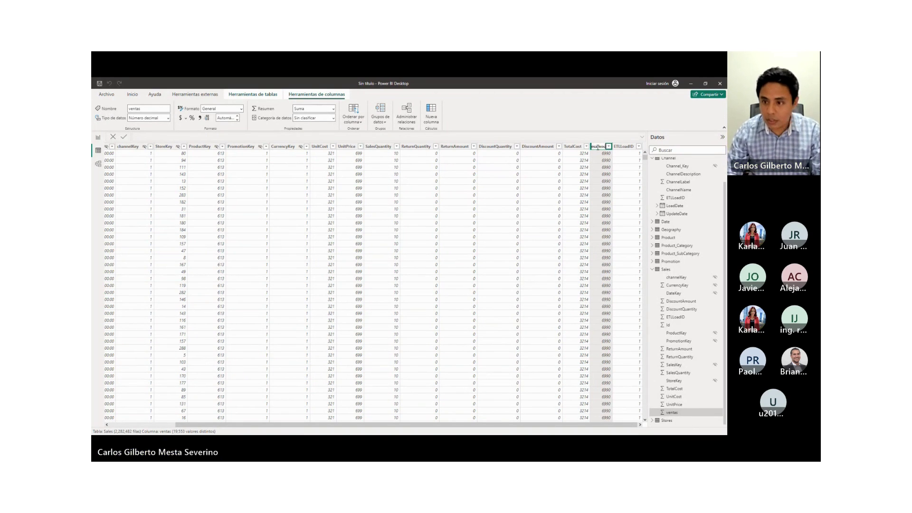
key("Return")
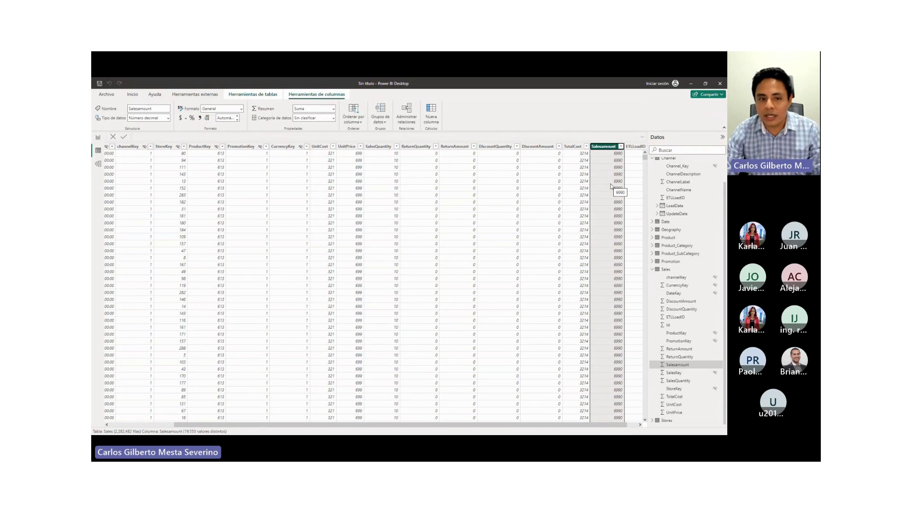
Step: Return to the report and examine the Total Sales measure's formula for the column reference after the rename
left_click(99, 138)
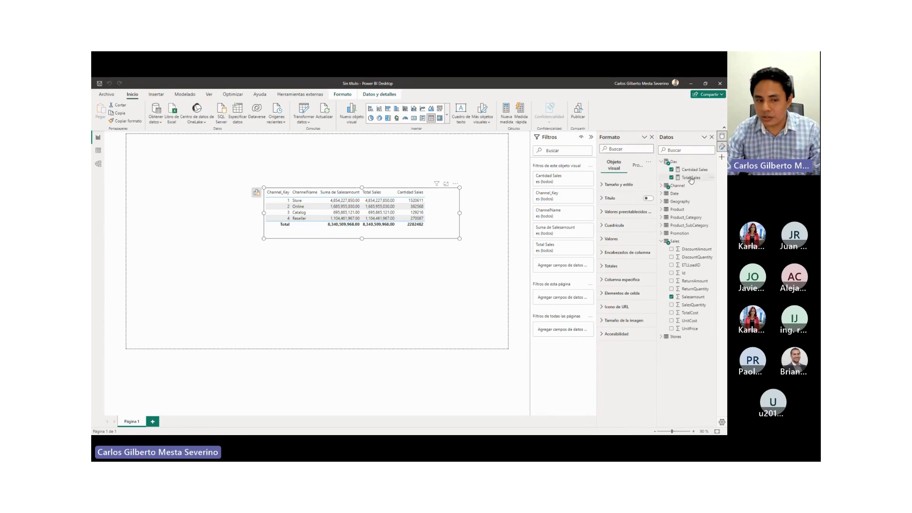
left_click(691, 178)
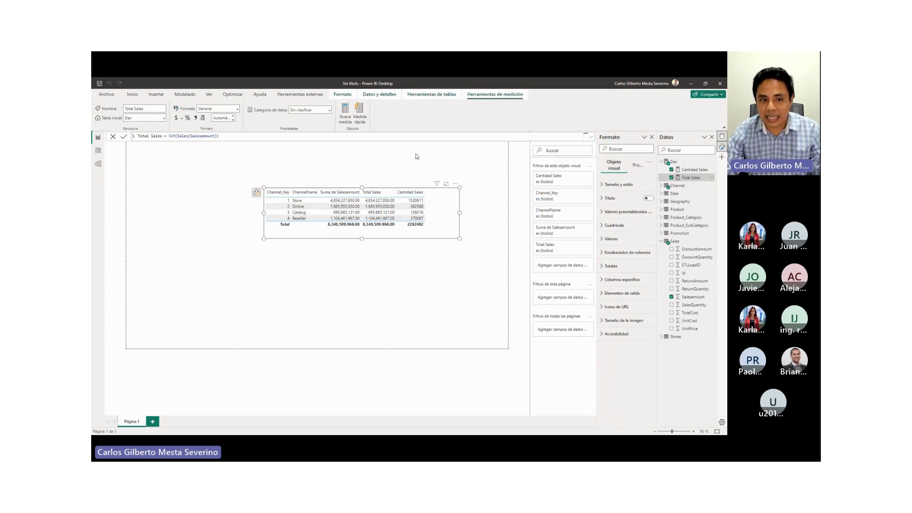
left_click(399, 165)
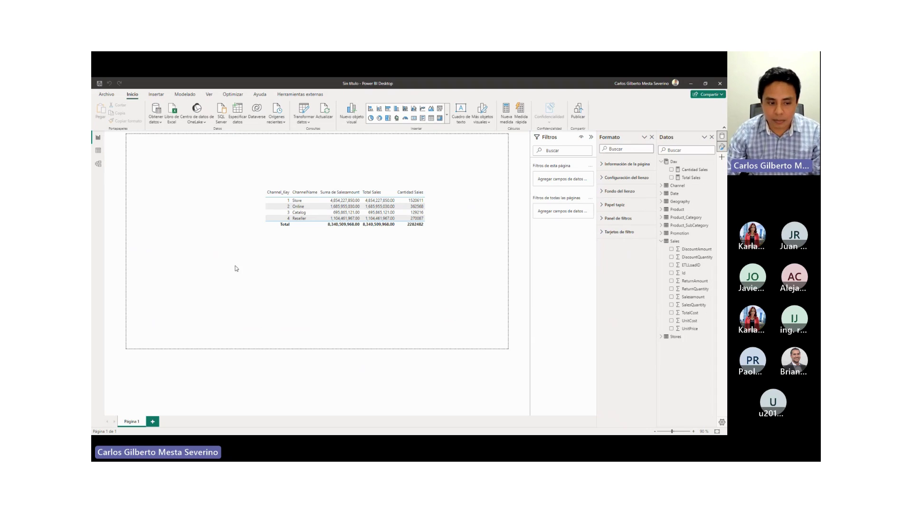
left_click_drag(236, 268, 407, 300)
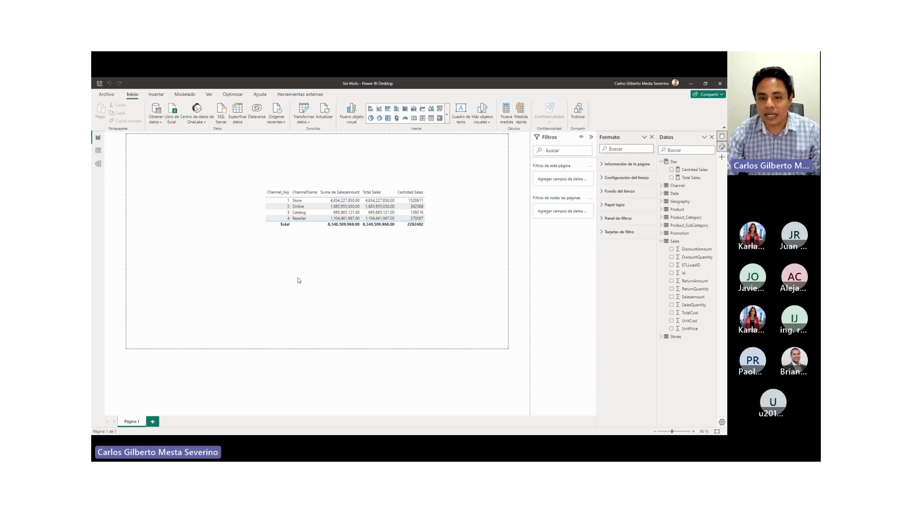
Step: Look at the model diagram briefly, then return to the report and narrow the table visual closer to its columns
left_click(97, 164)
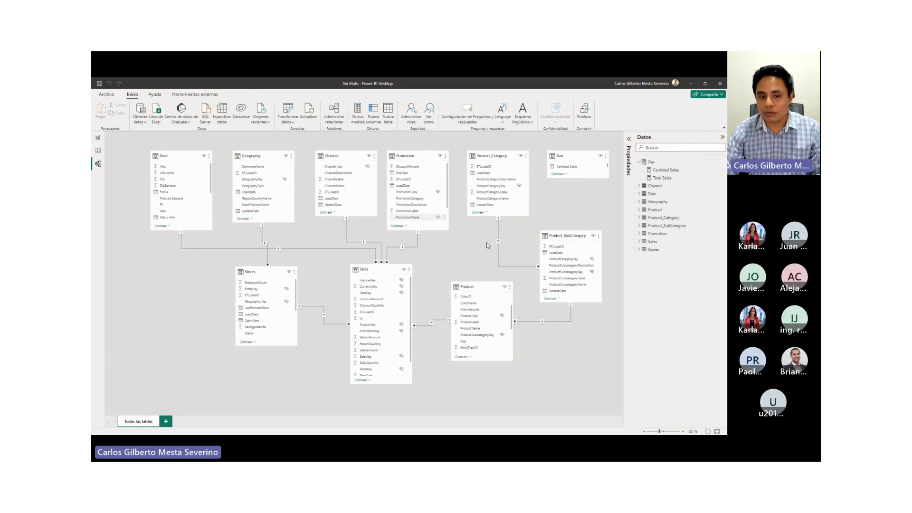
left_click(99, 139)
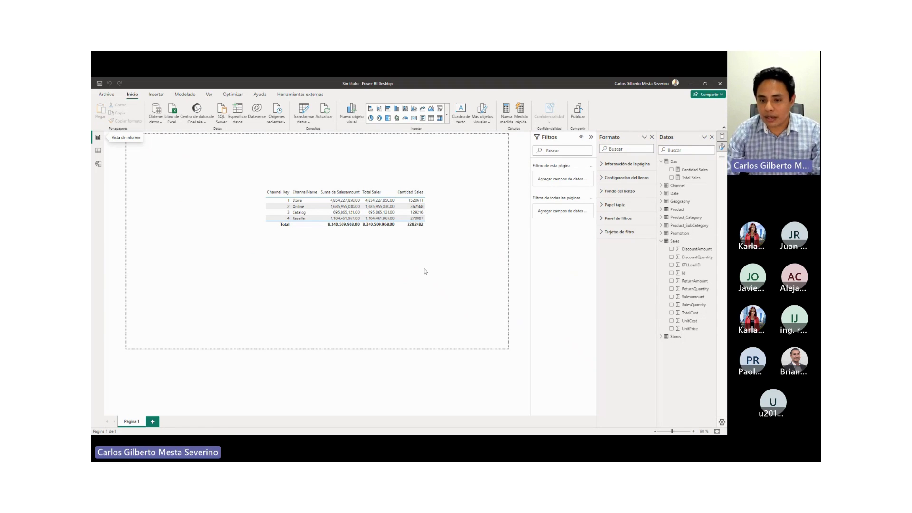
left_click(444, 222)
left_click_drag(459, 215, 441, 216)
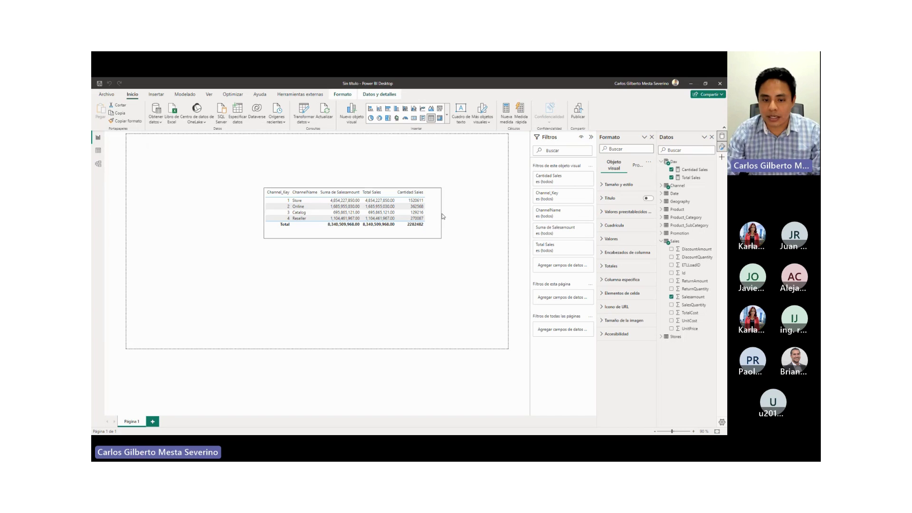
Step: Revisit the data view and the model diagram, then switch to the PowerPoint presentation and show slide 12, "Tipos de relaciones"
left_click(98, 151)
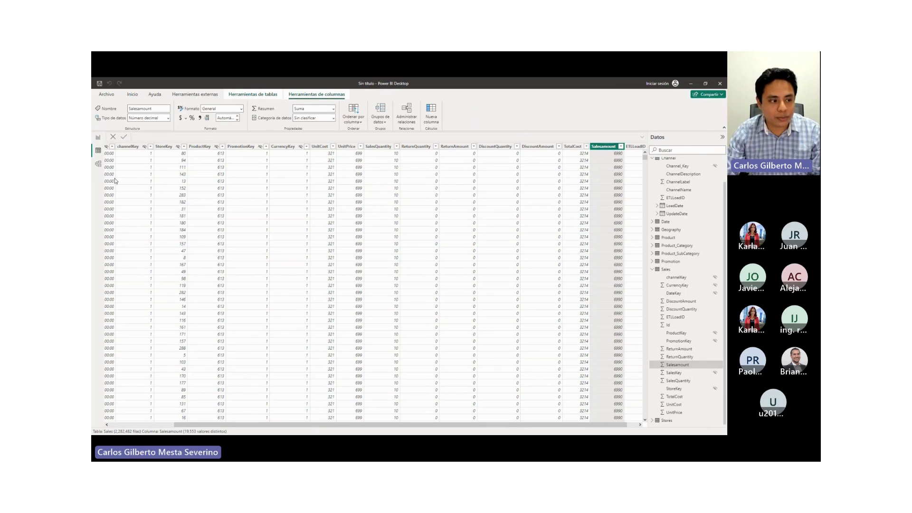
left_click(98, 164)
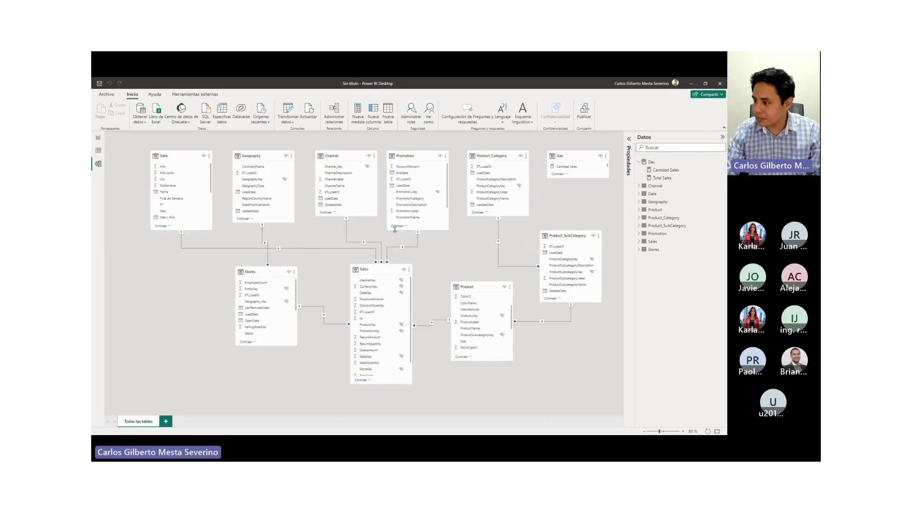
key("alt+Tab")
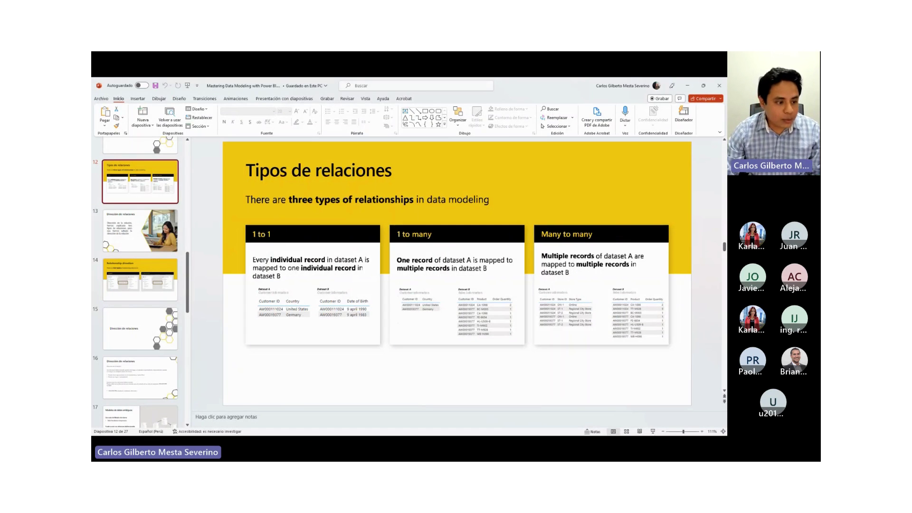
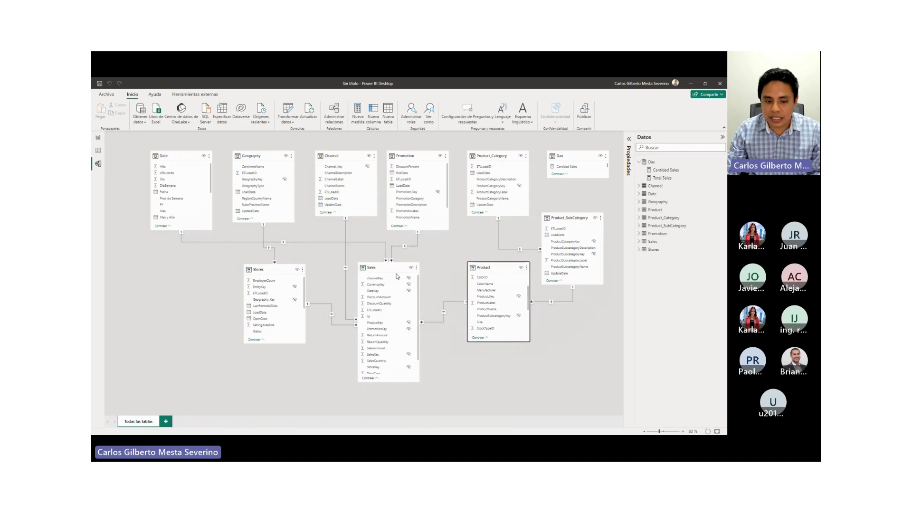
Step: Move the Sales and Stores tables closer to Product in the model diagram and select the Sales table
left_click_drag(373, 267, 392, 265)
left_click_drag(283, 267, 312, 264)
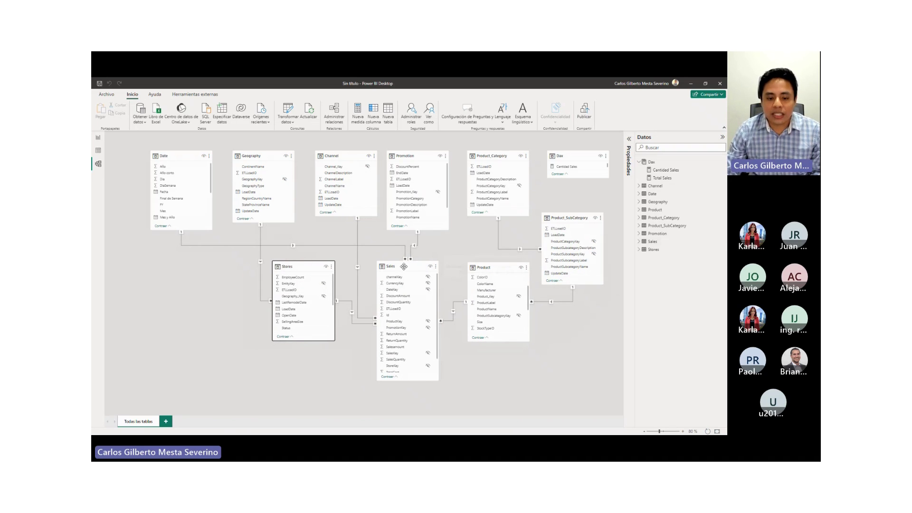
left_click(428, 291)
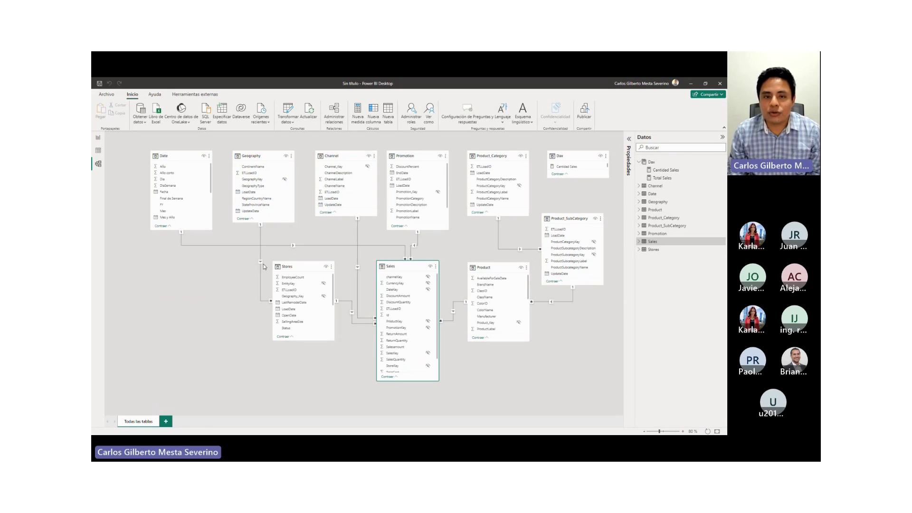
left_click(156, 123)
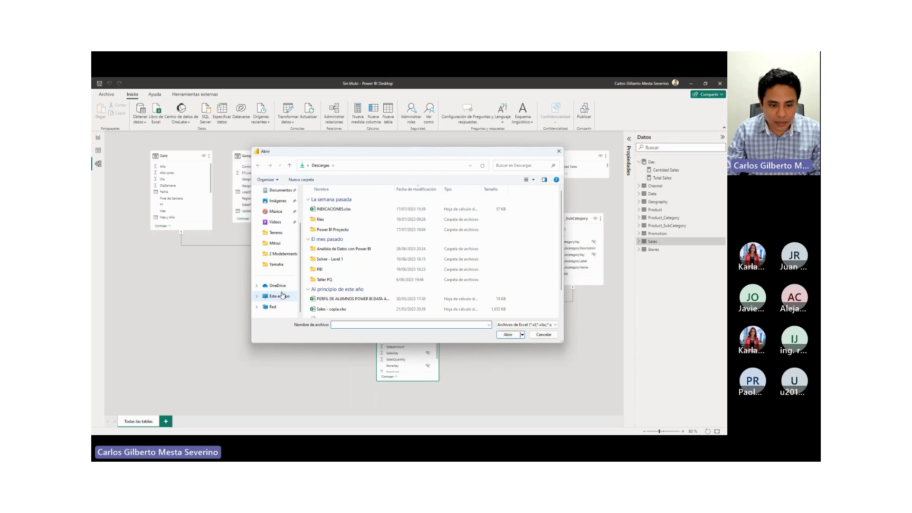
scroll(283, 285, "up", 1)
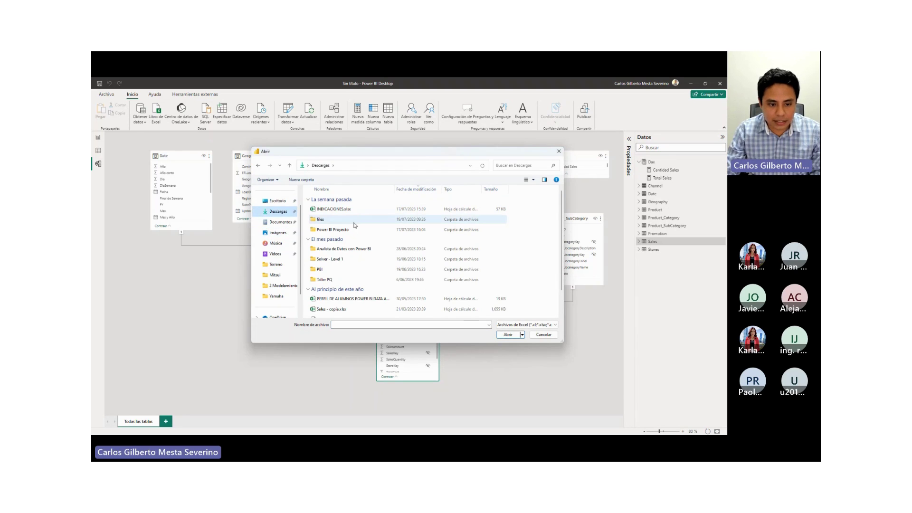
scroll(360, 232, "down", 1)
scroll(368, 240, "up", 1)
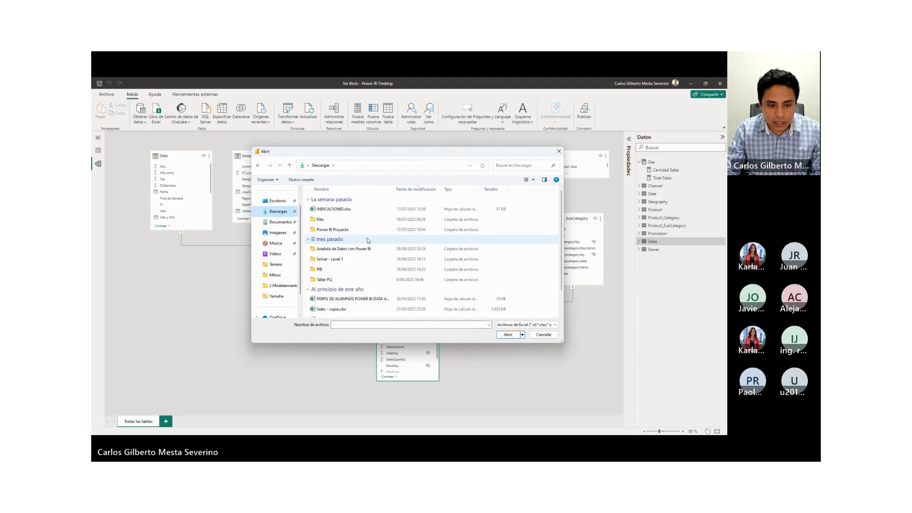
scroll(352, 271, "down", 1)
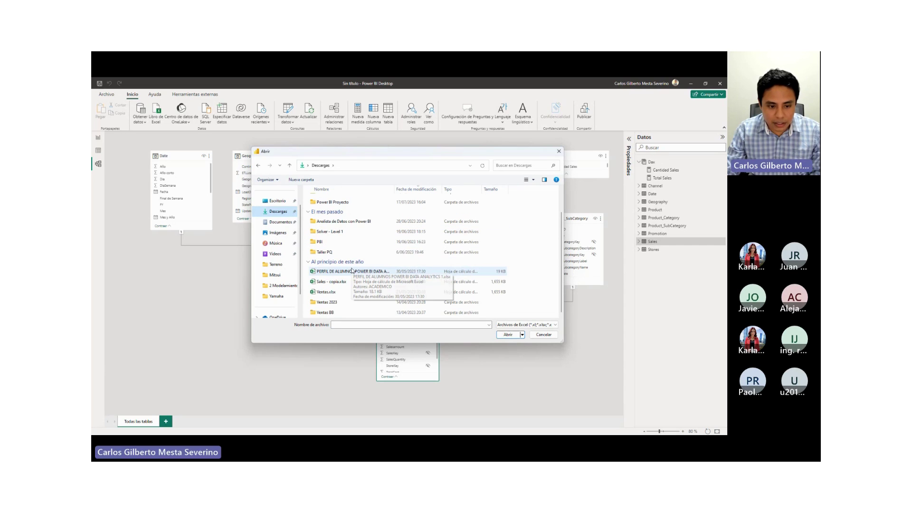
double_click(352, 241)
double_click(334, 223)
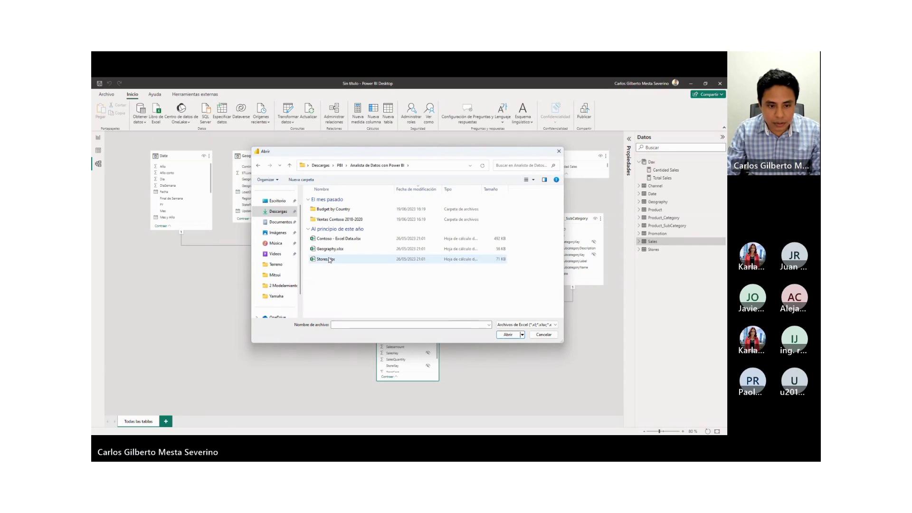
double_click(331, 210)
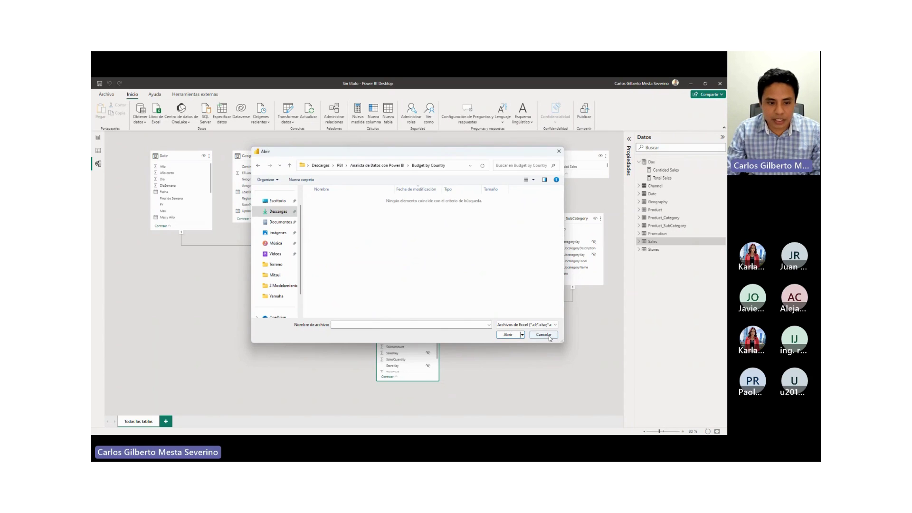
left_click(544, 334)
Step: Connect to a folder (Carpeta) data source, choosing Budget by Country inside Descargas, PBI, Analista de Datos con Power BI
left_click(149, 124)
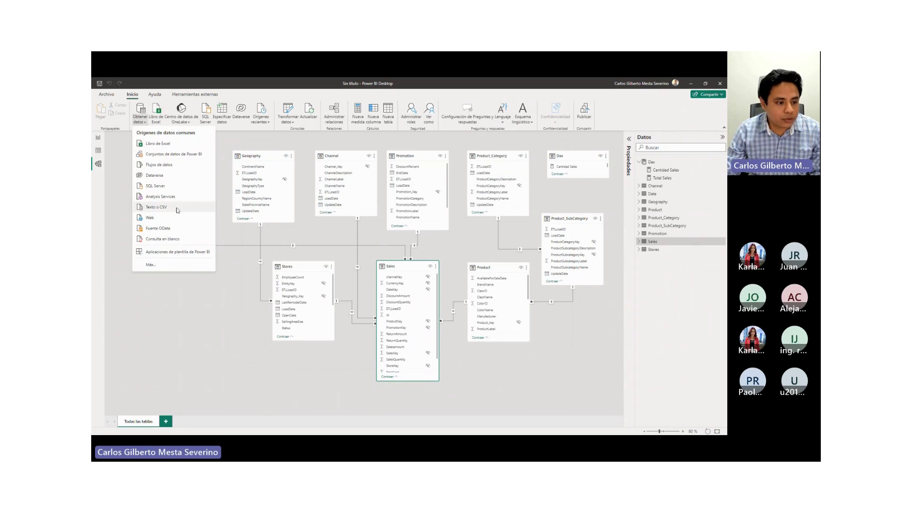
left_click(150, 265)
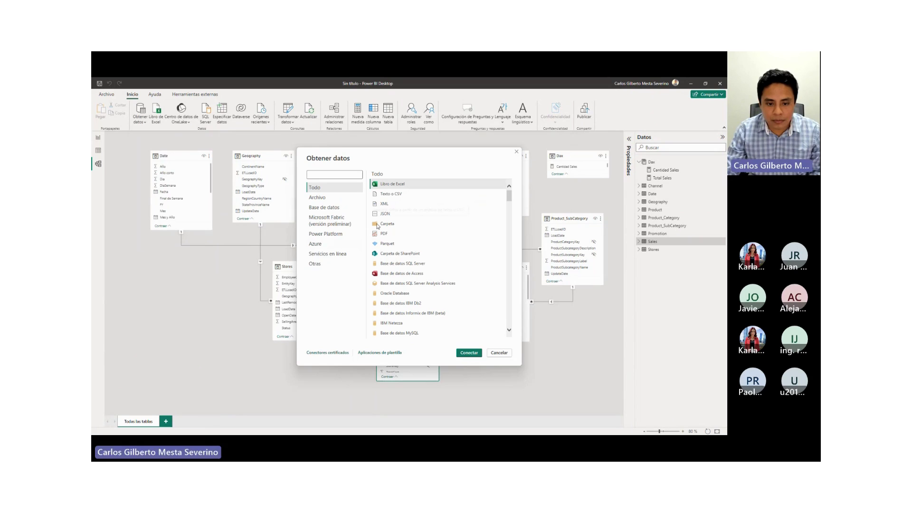
left_click(400, 225)
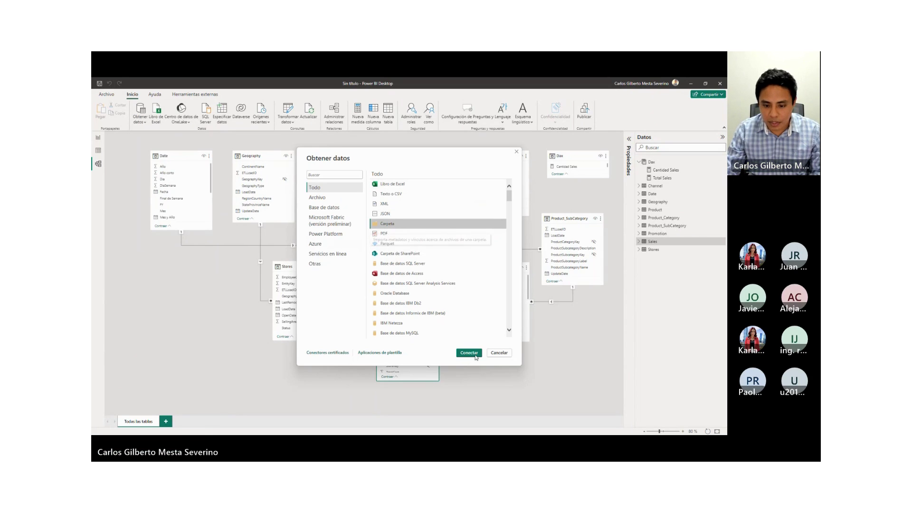
left_click(468, 353)
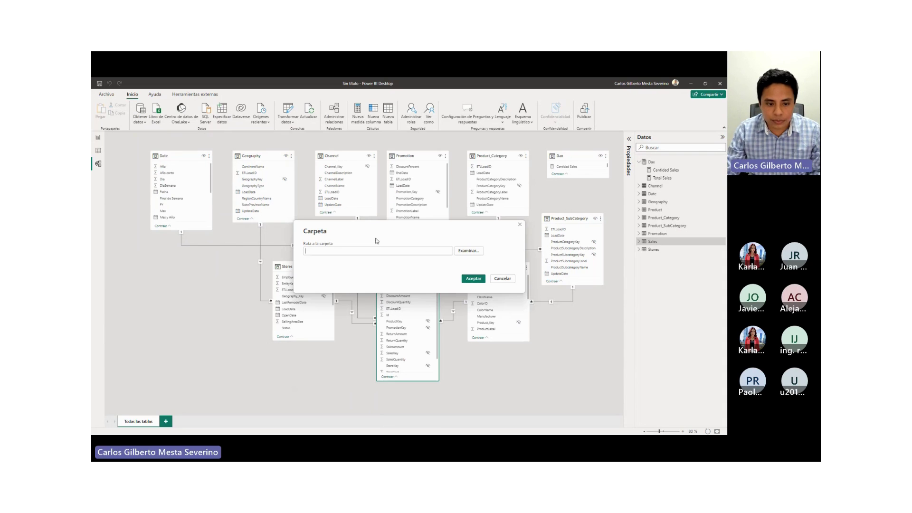
left_click(474, 252)
left_click(380, 269)
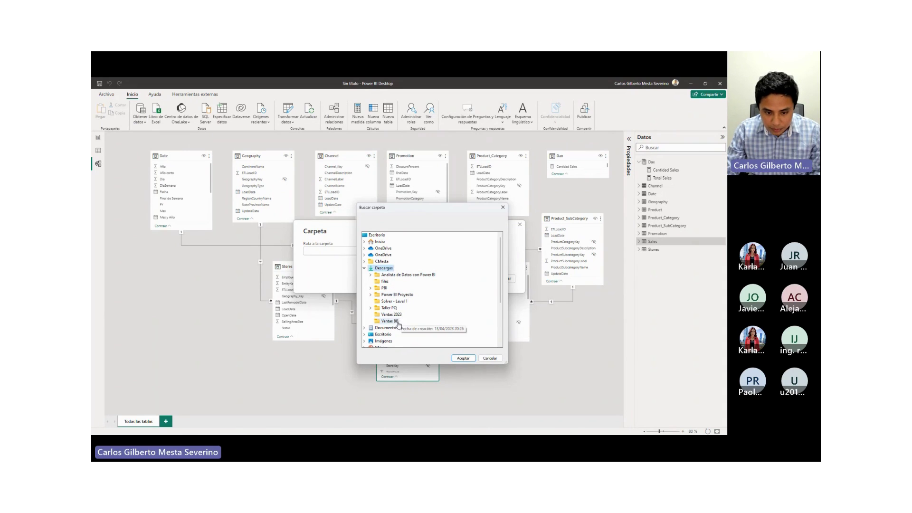
double_click(379, 289)
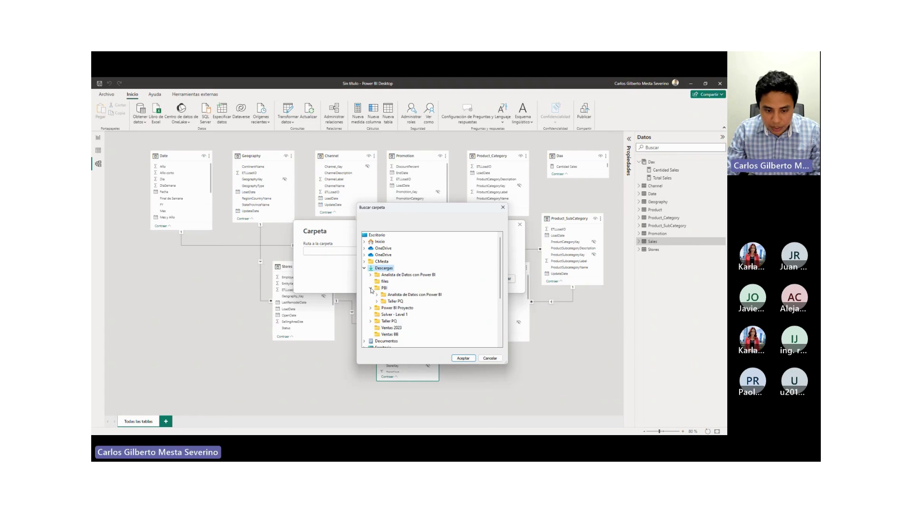
double_click(408, 294)
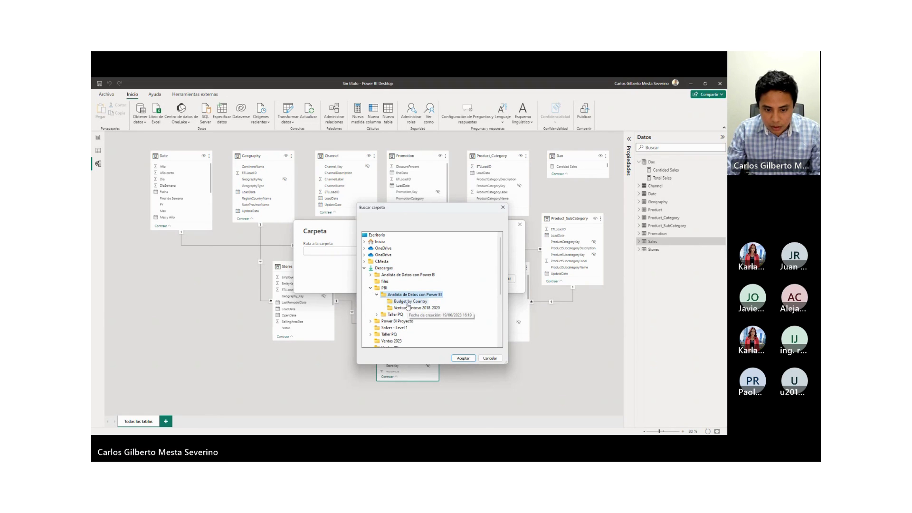
left_click(410, 301)
left_click(463, 359)
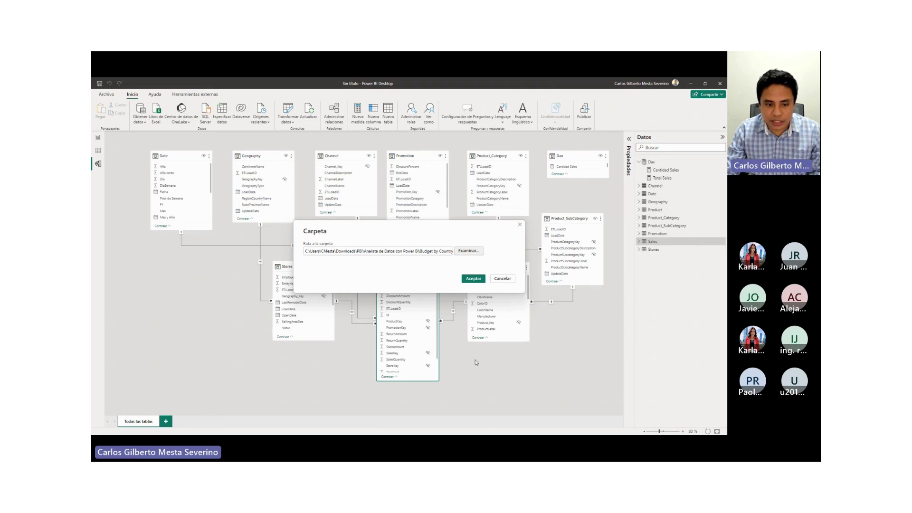
left_click(474, 278)
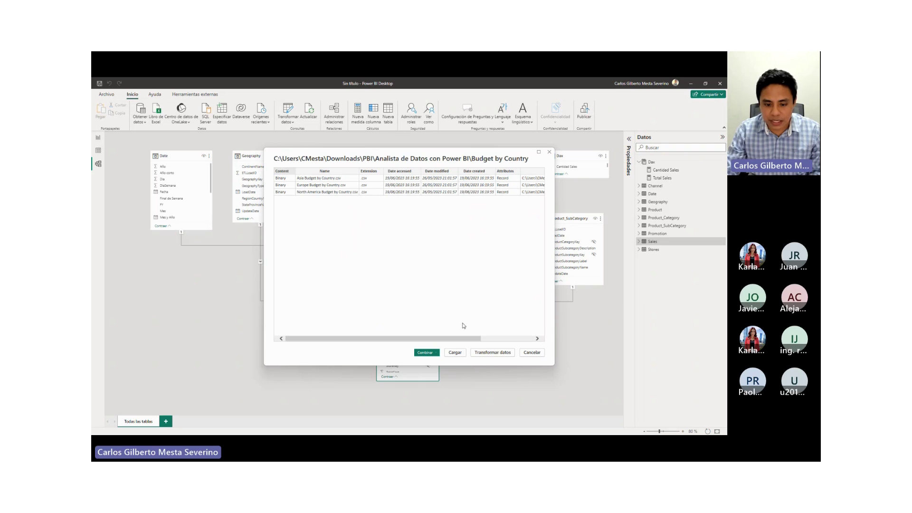
Step: Combine and load the folder's CSV files, accepting the default settings, and place the Budget by Country table below Date in the diagram
left_click(435, 352)
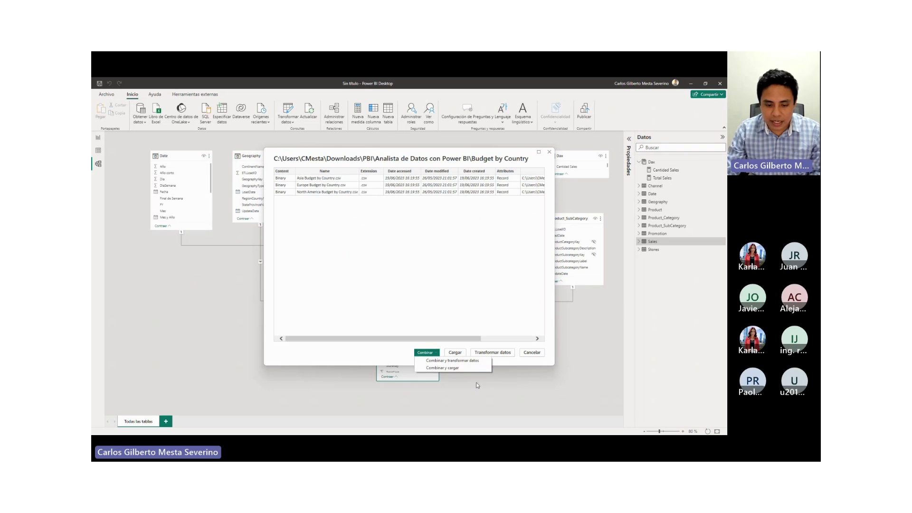
left_click(451, 368)
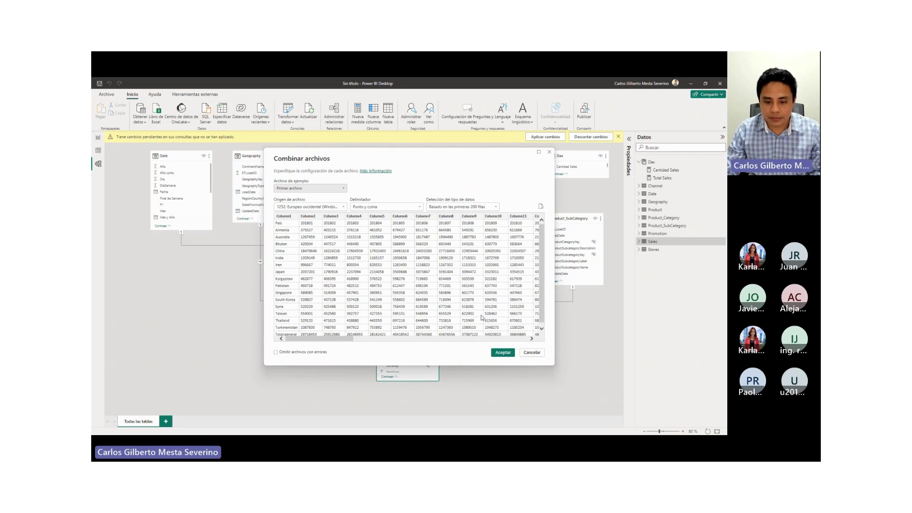
left_click(503, 353)
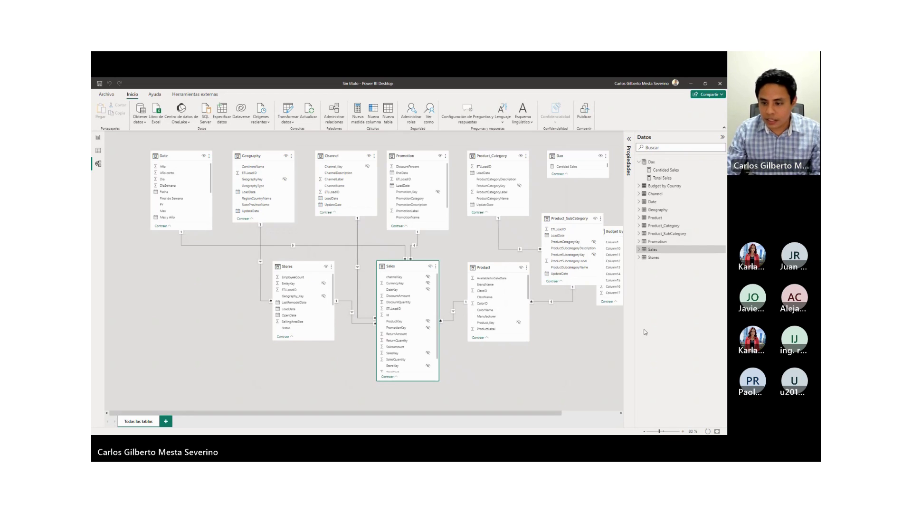
left_click_drag(141, 256, 164, 262)
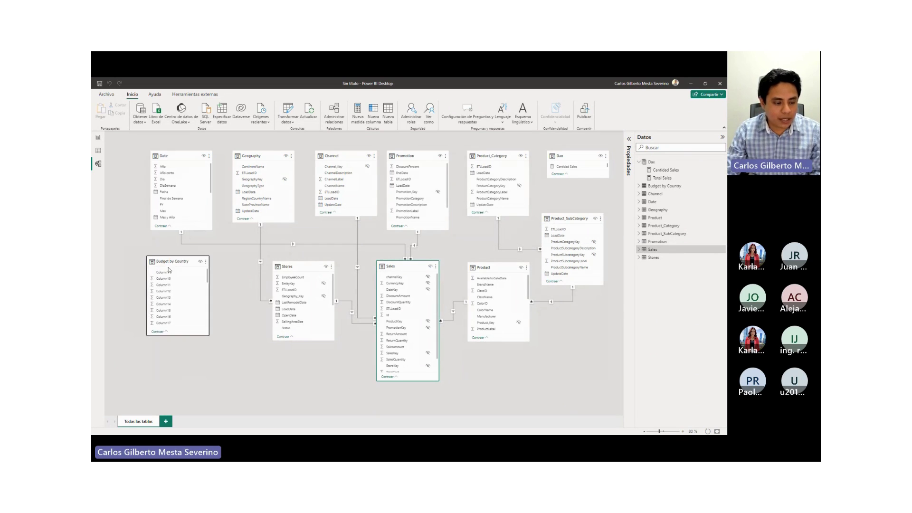
Step: Show the Budget by Country table in the data view and examine its column headers and rows
left_click(98, 150)
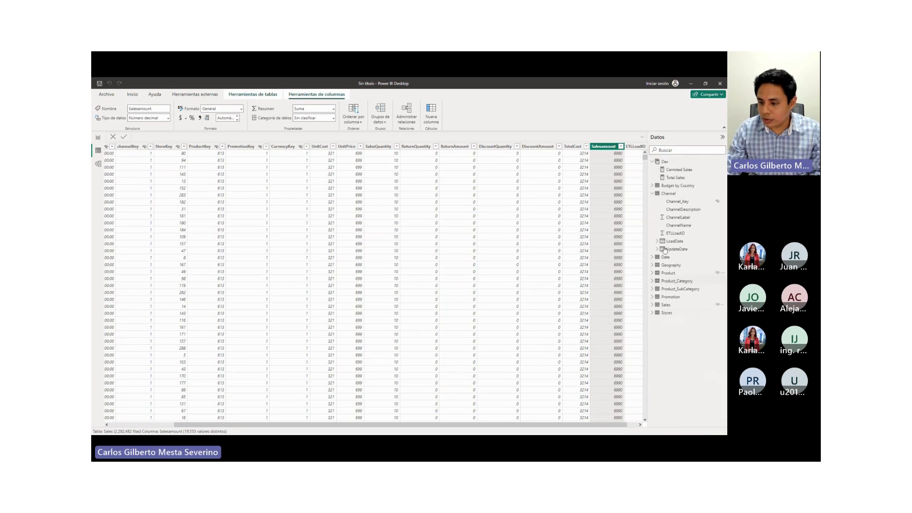
left_click(652, 277)
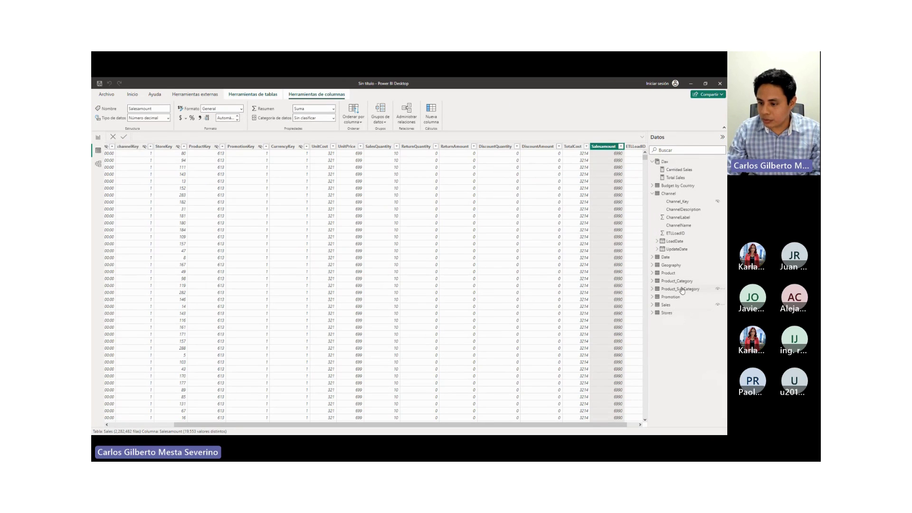
left_click(652, 193)
left_click(676, 185)
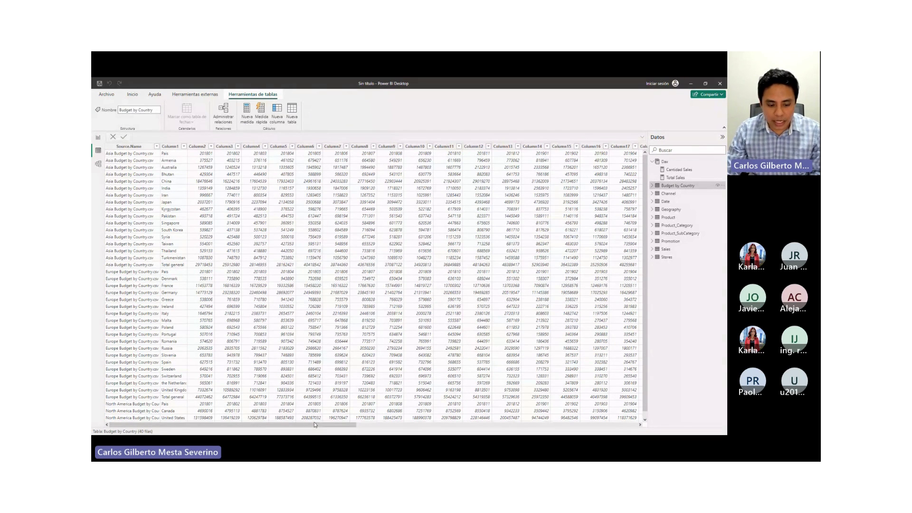
mouse_move(314, 424)
left_mouse_down()
mouse_move(616, 427)
mouse_move(309, 426)
left_mouse_up()
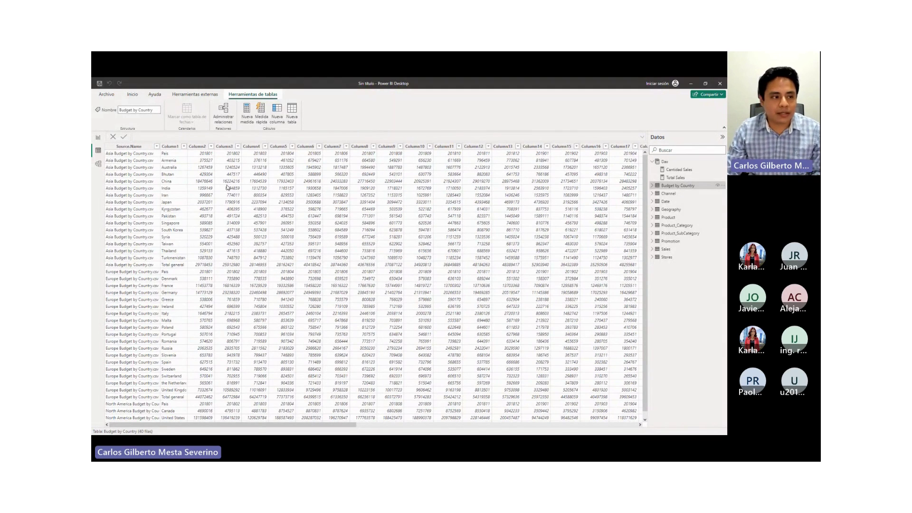
Step: Open the Power Query Editor and rename the Budget by Country query as Presupuesto
left_click(132, 94)
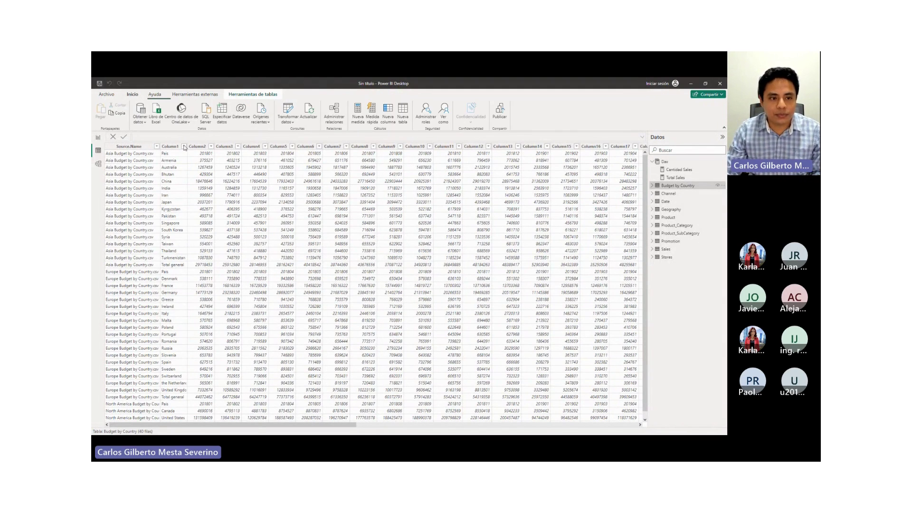
left_click(287, 120)
left_click(294, 132)
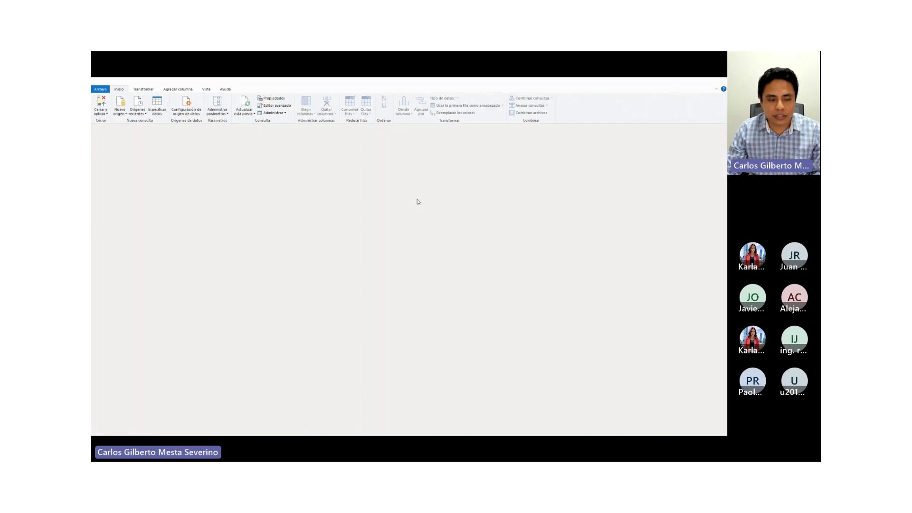
left_click(192, 276)
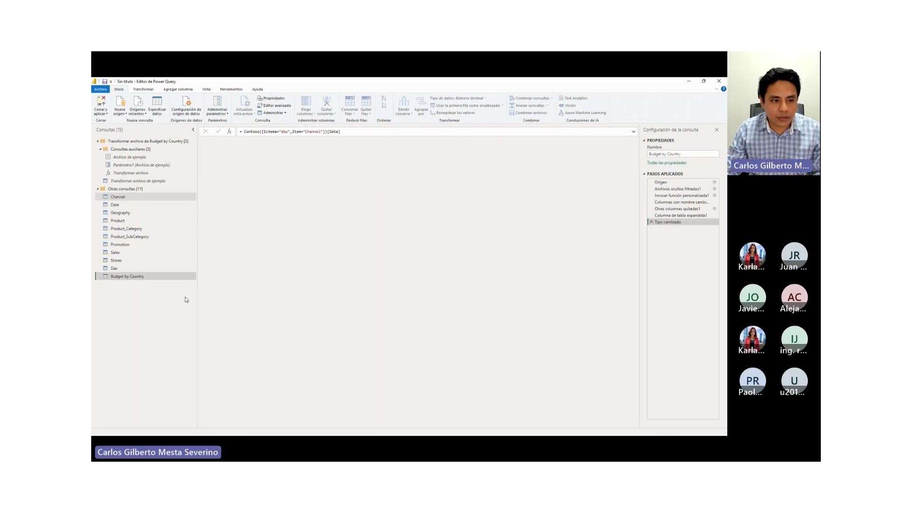
double_click(154, 279)
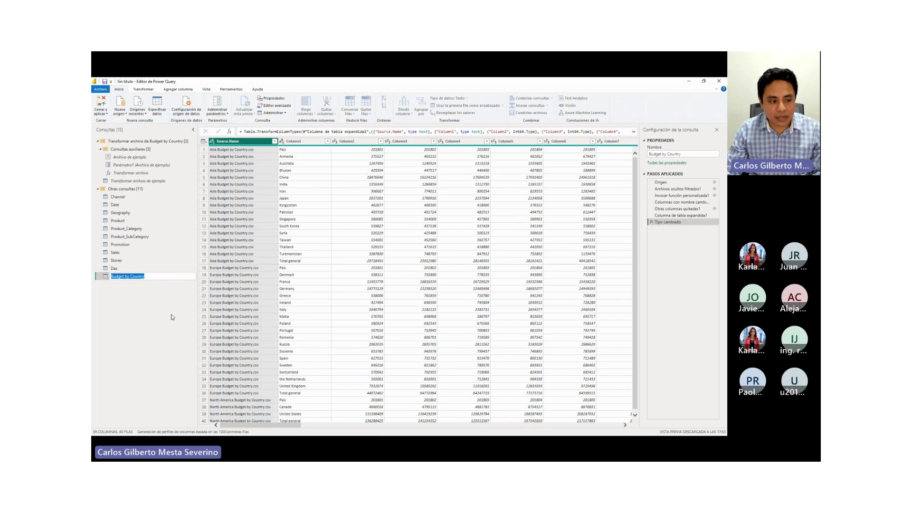
type("Presupuesto")
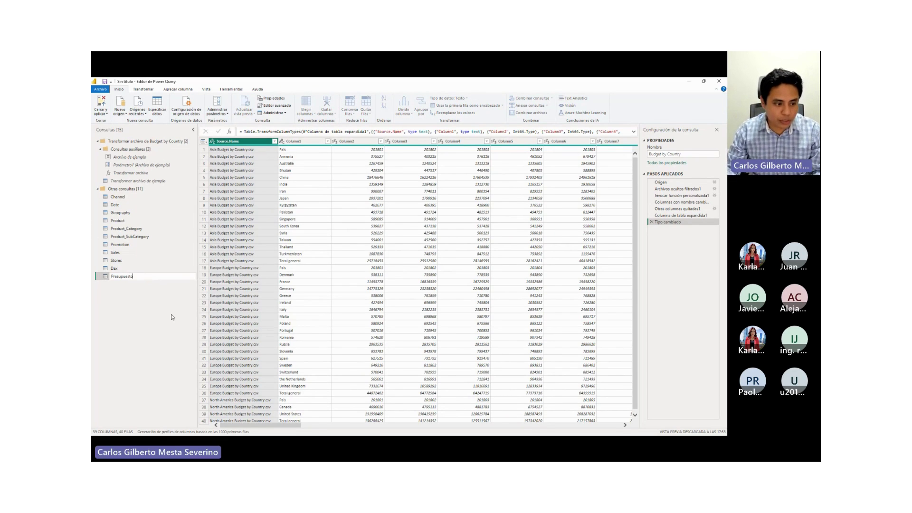
key("Return")
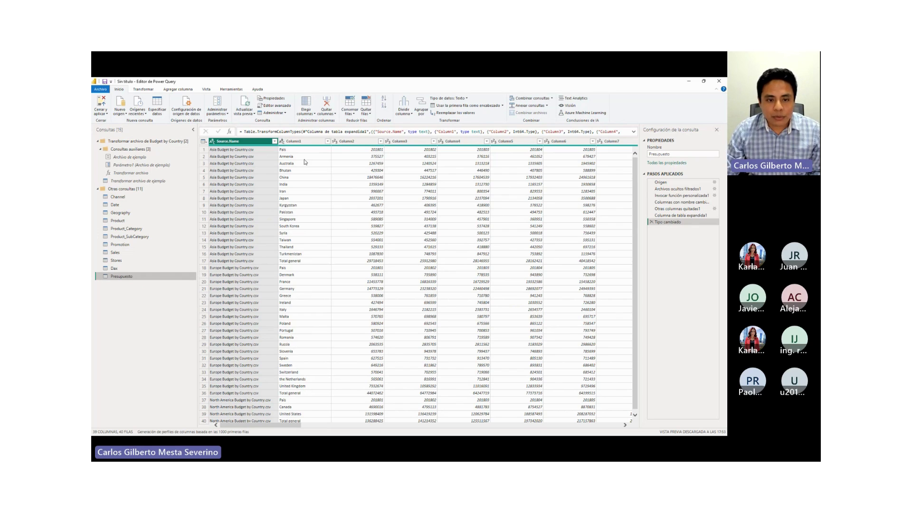
Step: Promote the first row of Presupuesto to headers and remove the "Asia Budget by Country.csv" column
left_click(203, 149)
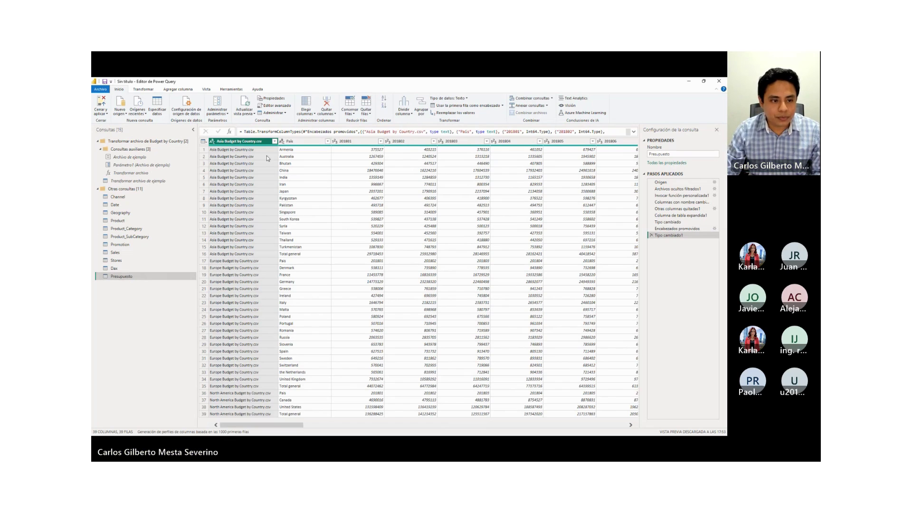
left_click(249, 142)
right_click(240, 143)
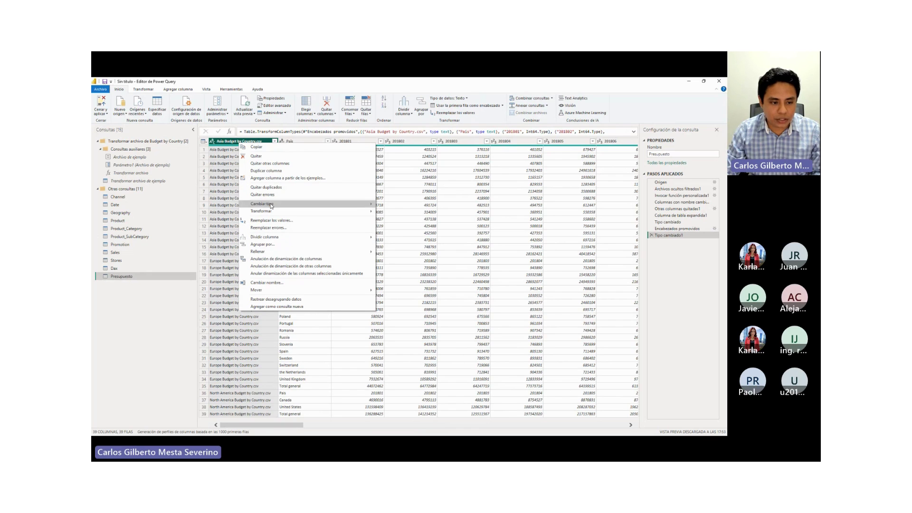
left_click(262, 156)
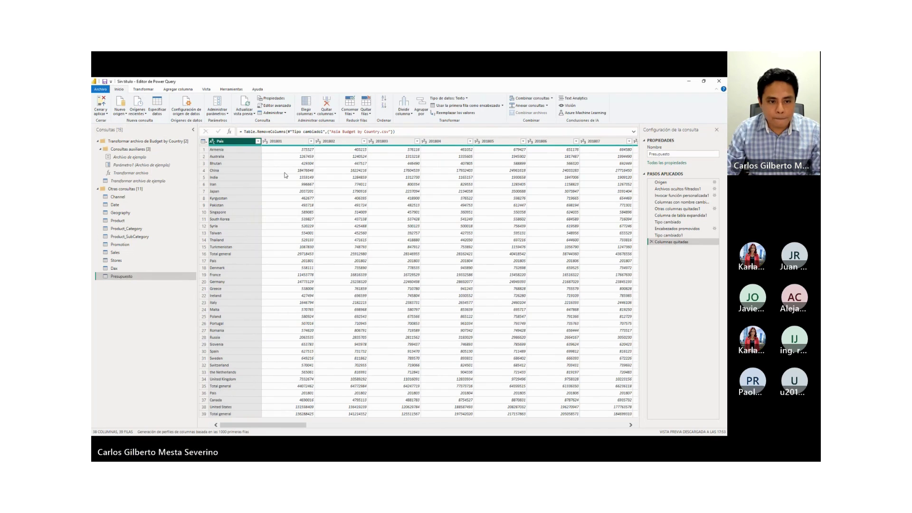
Step: Filter the País column of Presupuesto to exclude the repeated "País" header rows and the "Total general" rows
left_click(257, 141)
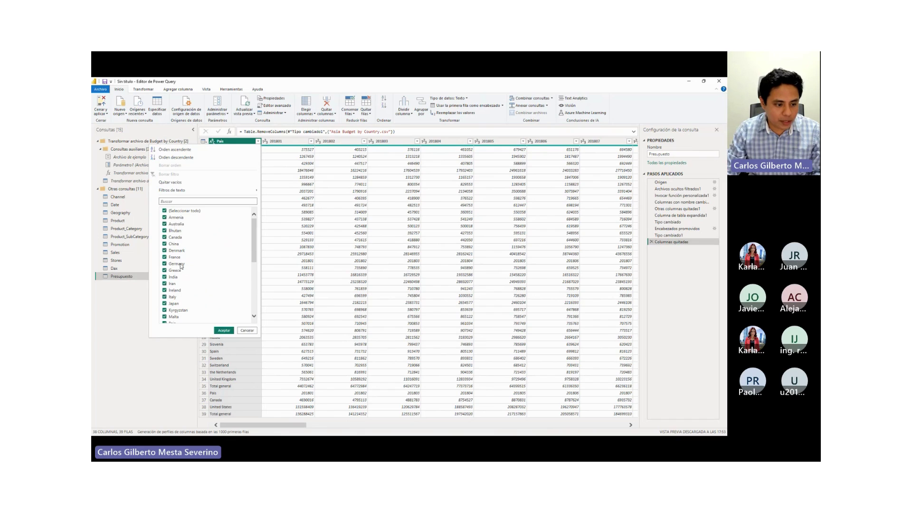
scroll(173, 299, "down", 3)
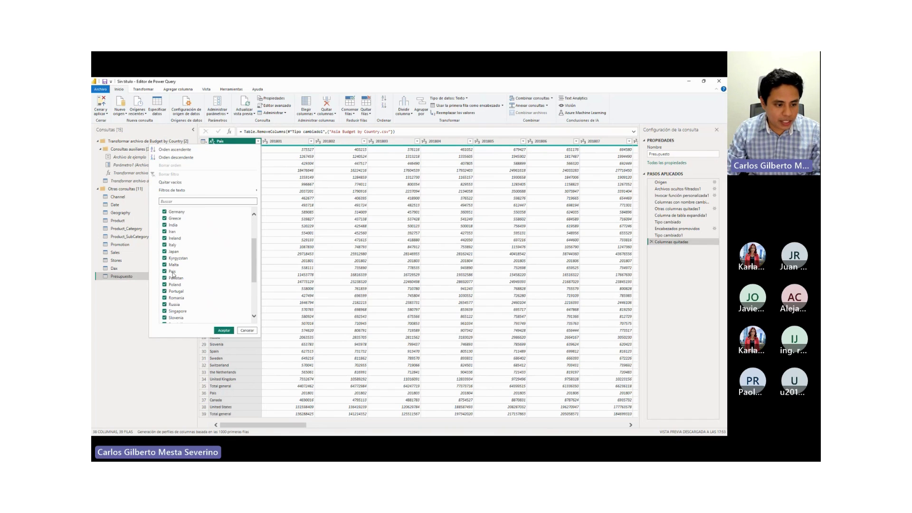
scroll(197, 284, "down", 4)
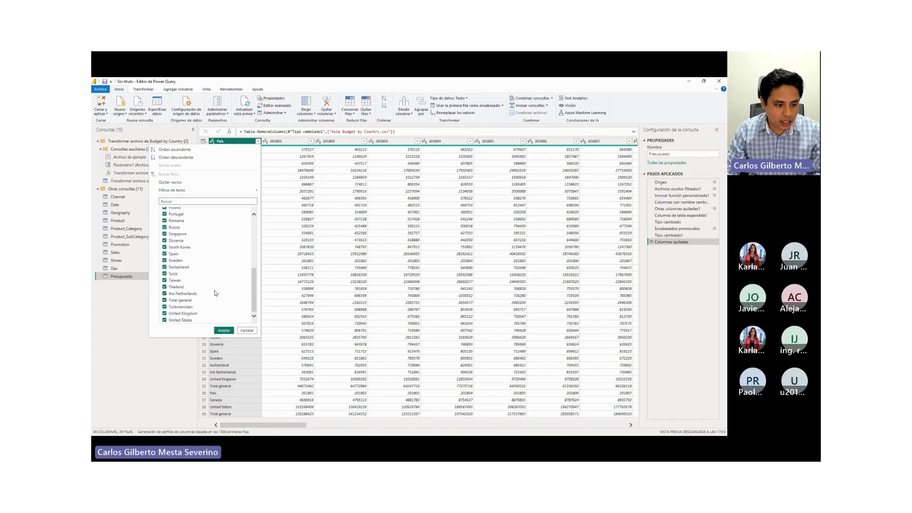
left_click(187, 301)
scroll(171, 304, "up", 7)
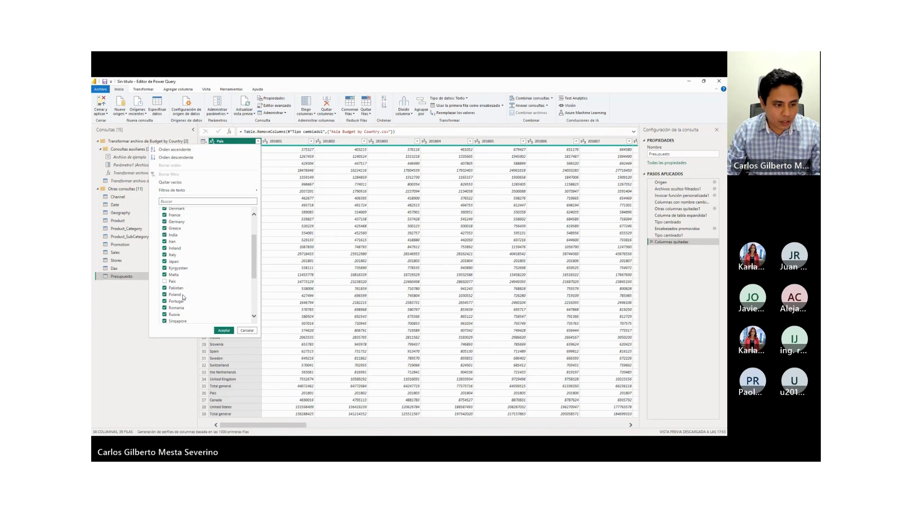
scroll(192, 270, "down", 7)
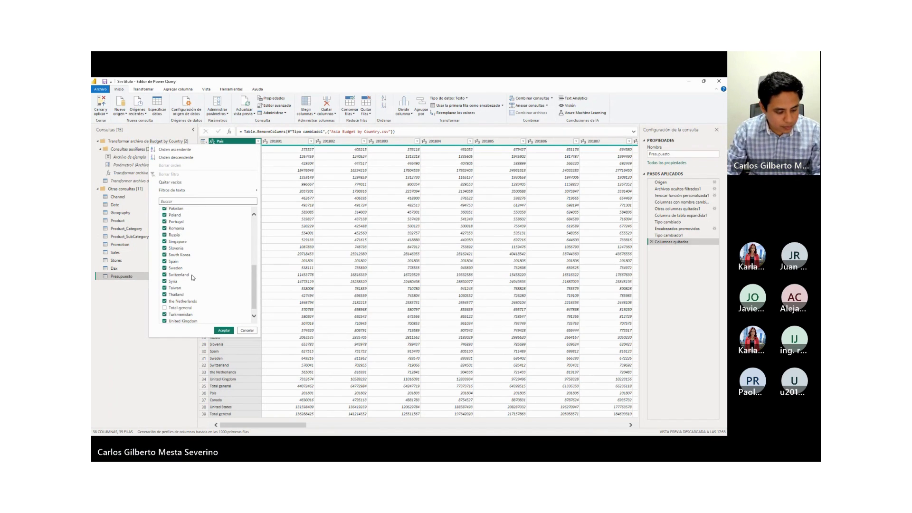
left_click(224, 331)
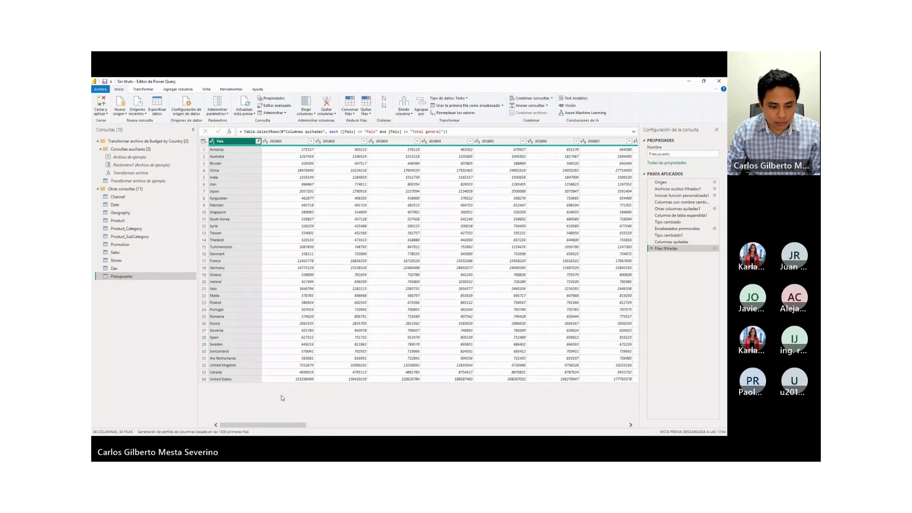
Step: Remove the Total general column at the end of the Presupuesto query
left_click_drag(297, 425, 692, 410)
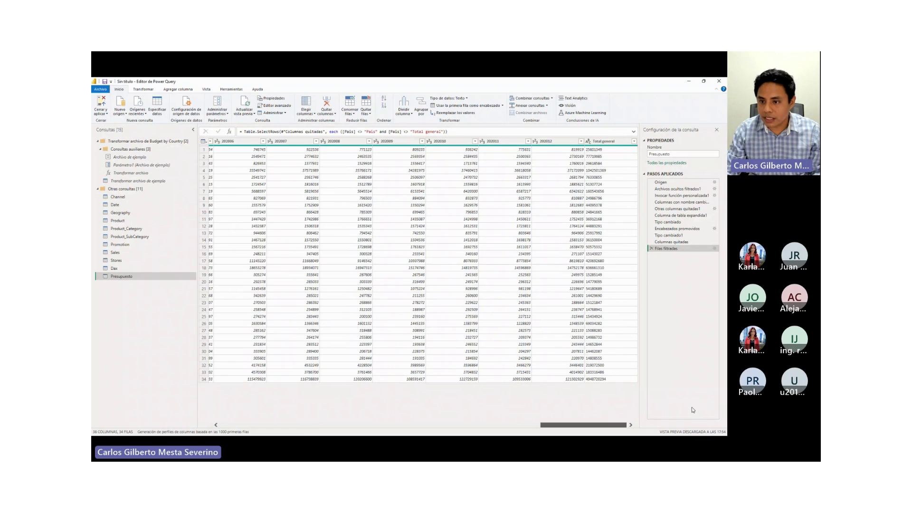
left_click(591, 141)
right_click(591, 141)
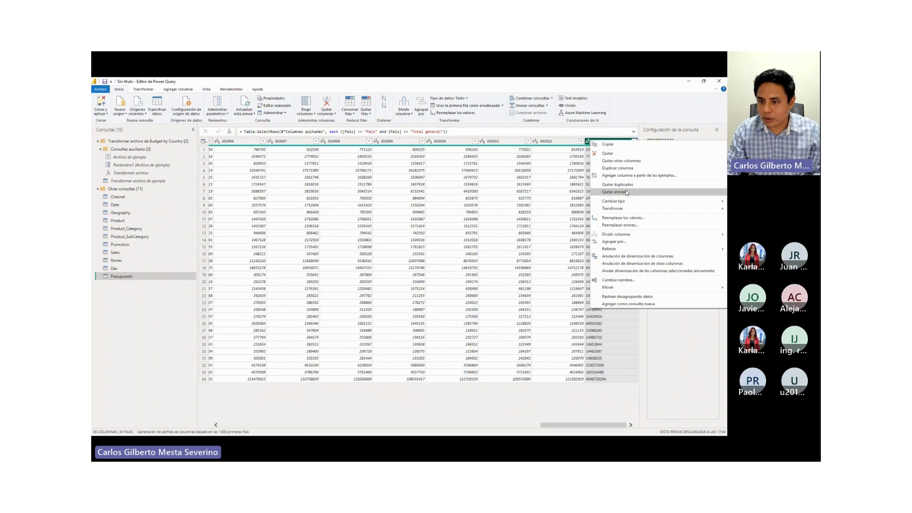
left_click(608, 153)
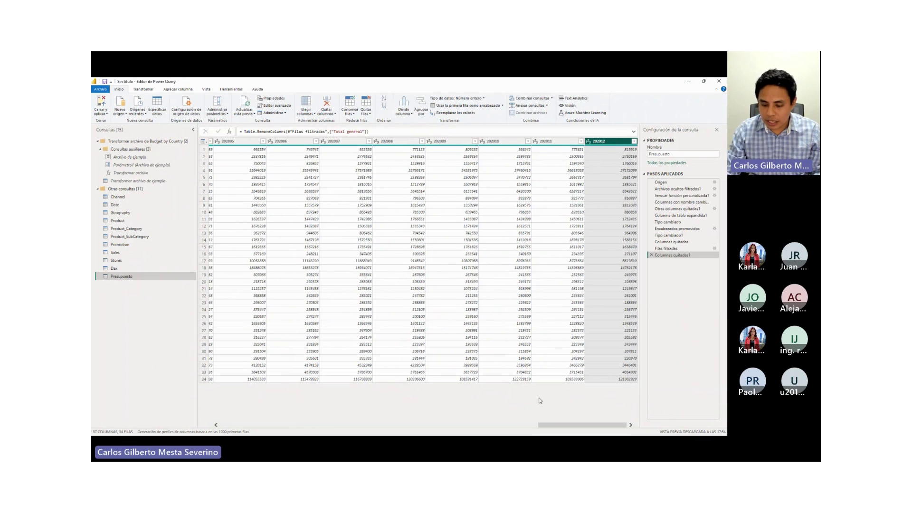
Step: Select the País column of Presupuesto and show the available column transformations
left_click_drag(551, 425, 234, 424)
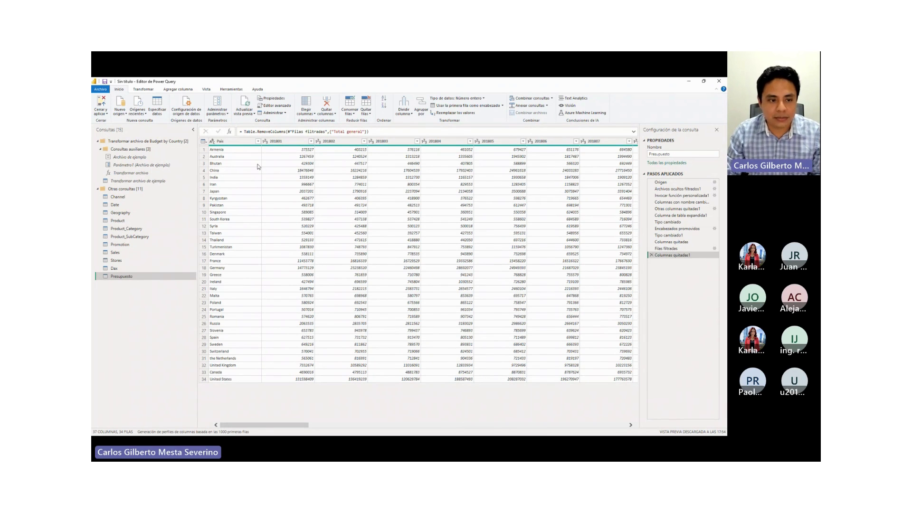
left_click(235, 142)
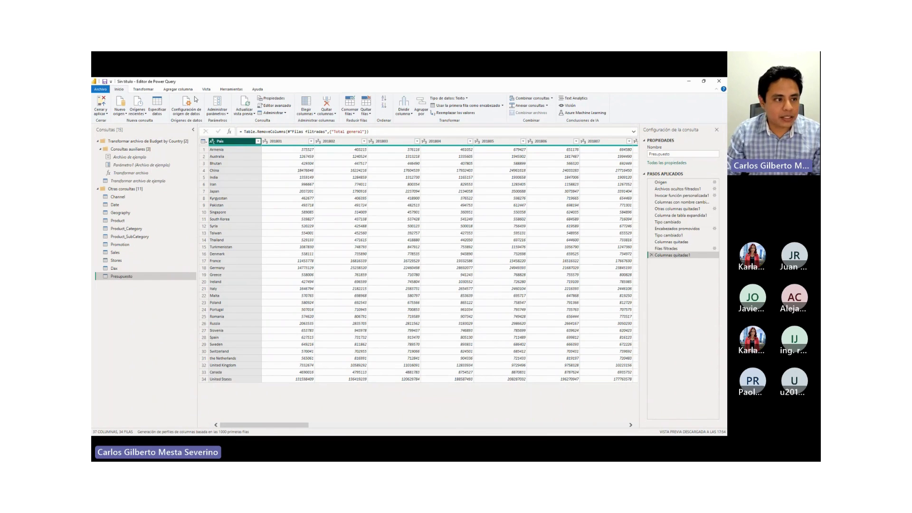
left_click(143, 89)
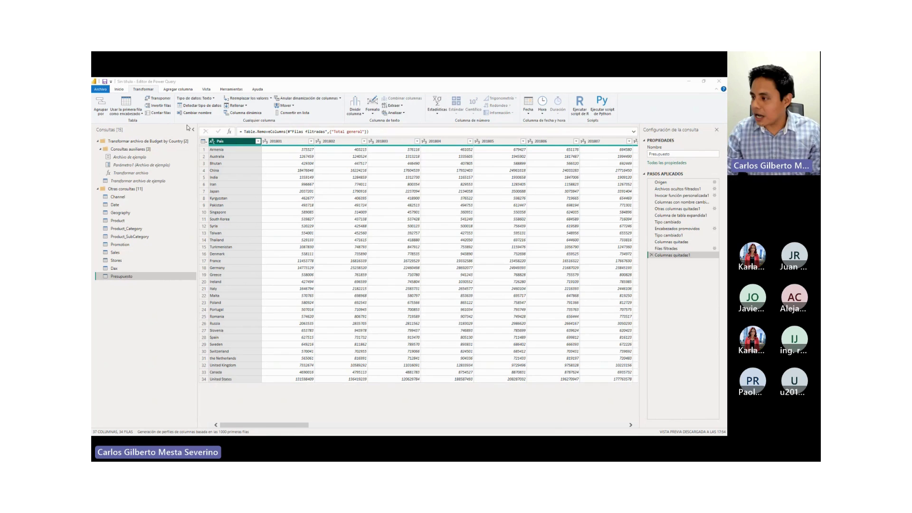
Step: Switch to the Power BI Desktop model diagram and examine the Budget by Country and Geography tables
key("alt+Tab")
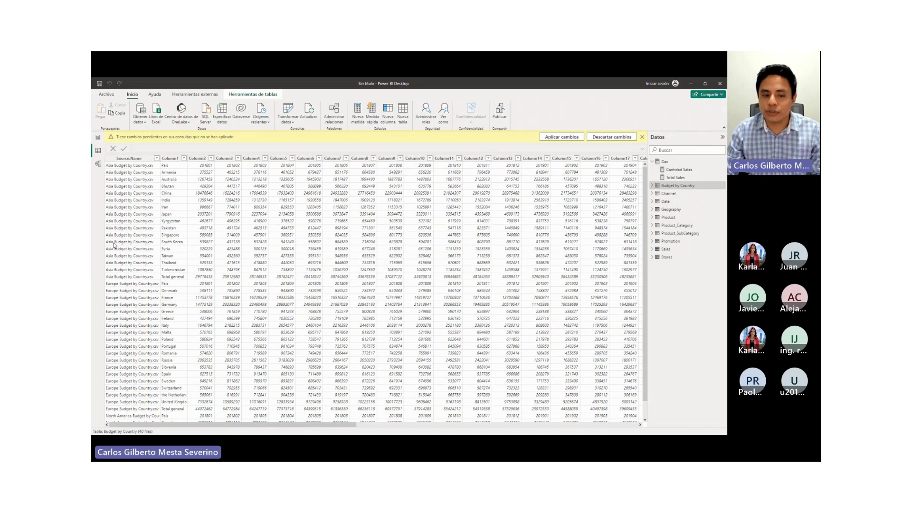
left_click(98, 163)
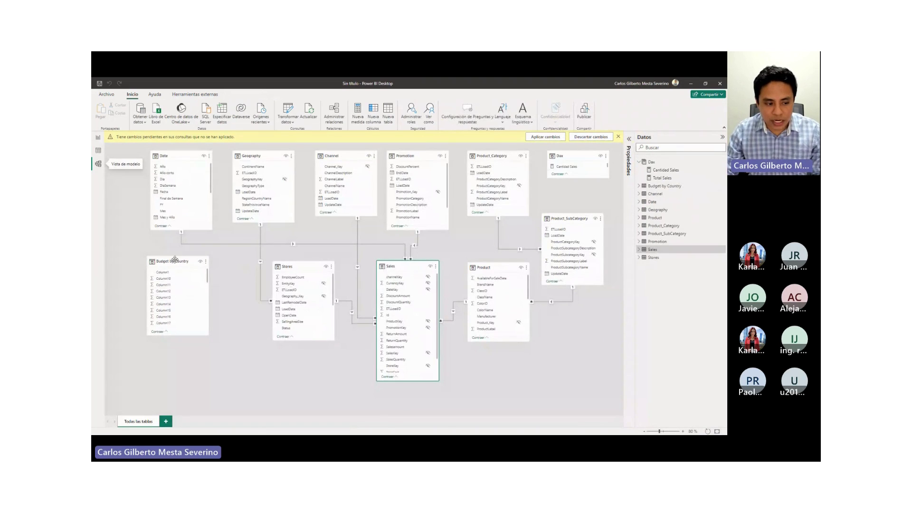
left_click(172, 262)
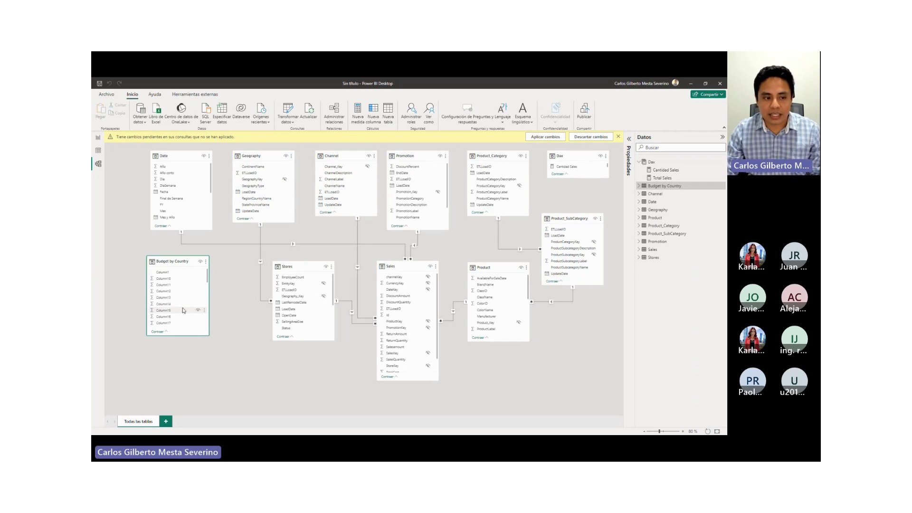
left_click(264, 158)
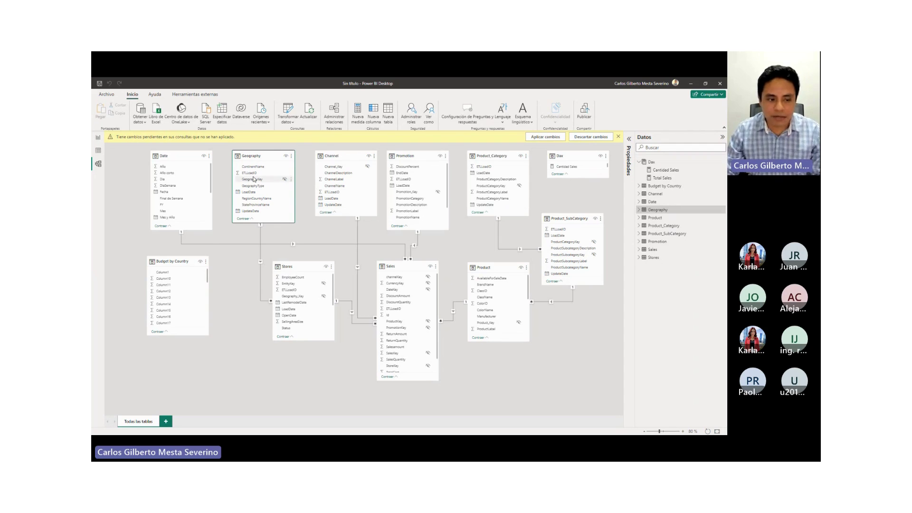
Step: Return to the Power Query Editor and unpivot all columns of Presupuesto other than País
key("alt+Tab")
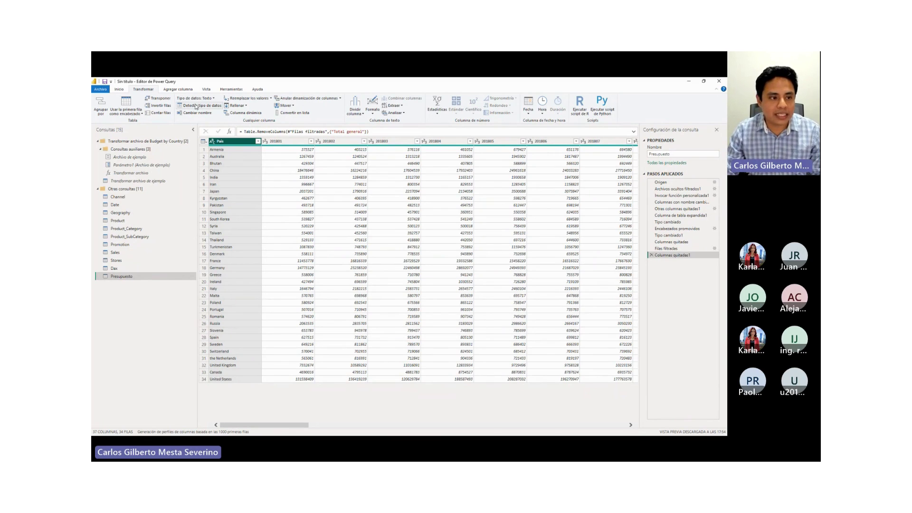
left_click(340, 98)
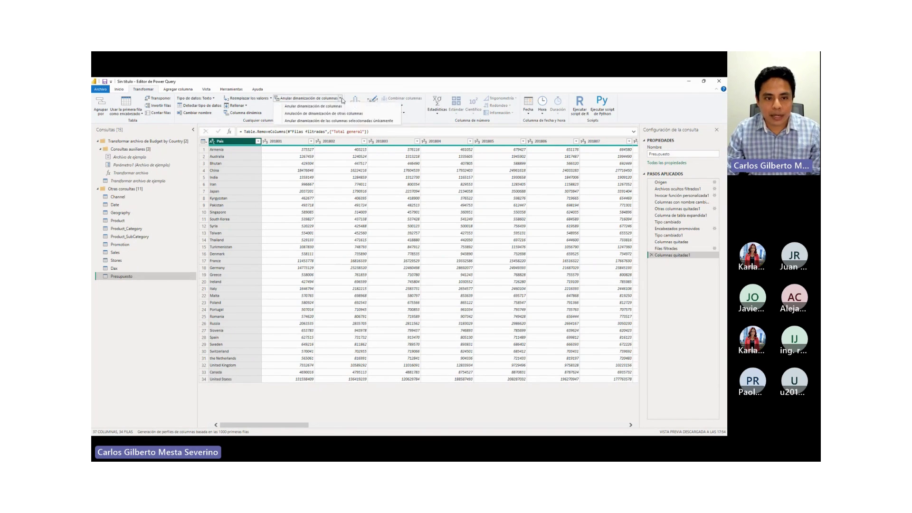
left_click(327, 114)
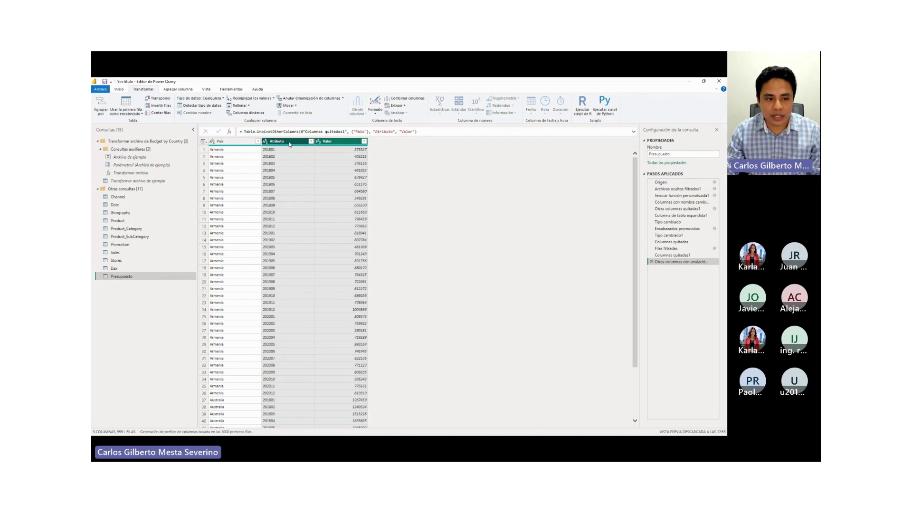
Step: Try to set the Atributo column's data type to Fecha, and delete that type change from the applied steps
left_click(279, 144)
left_click(236, 143)
left_click(281, 143)
right_click(267, 144)
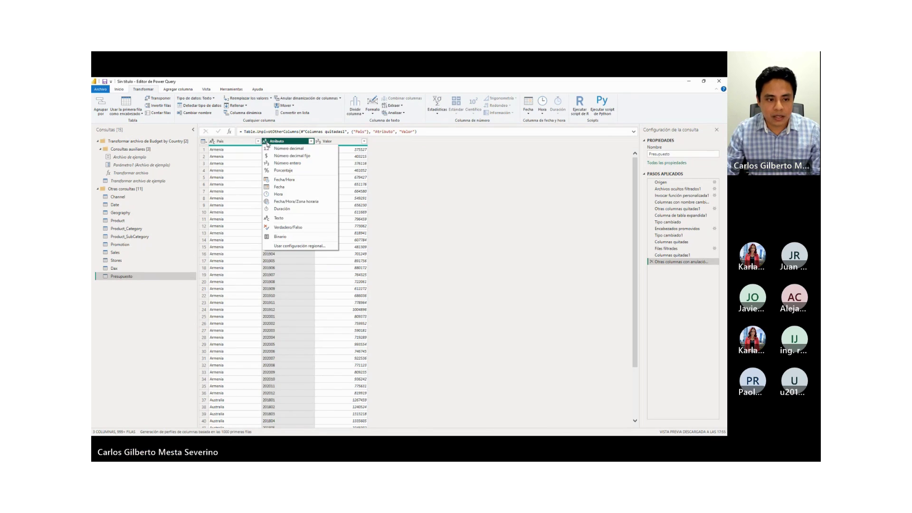
left_click(286, 196)
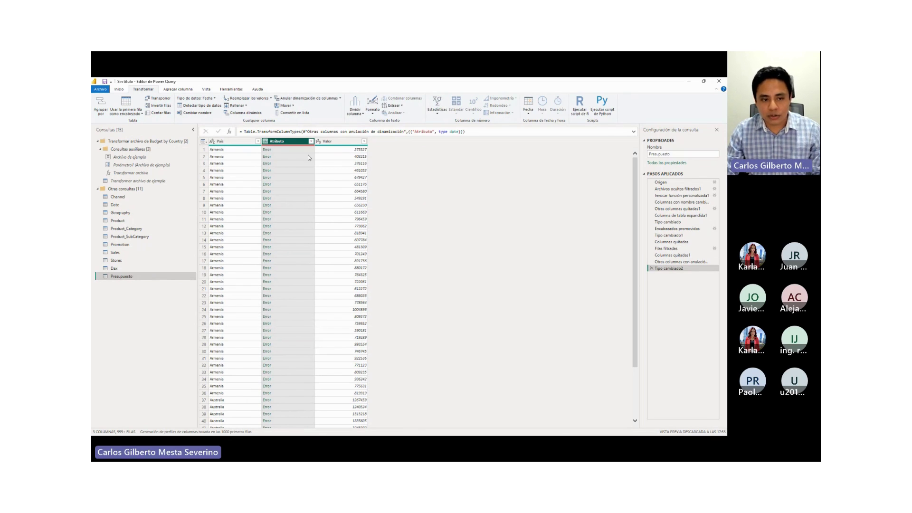
left_click(651, 269)
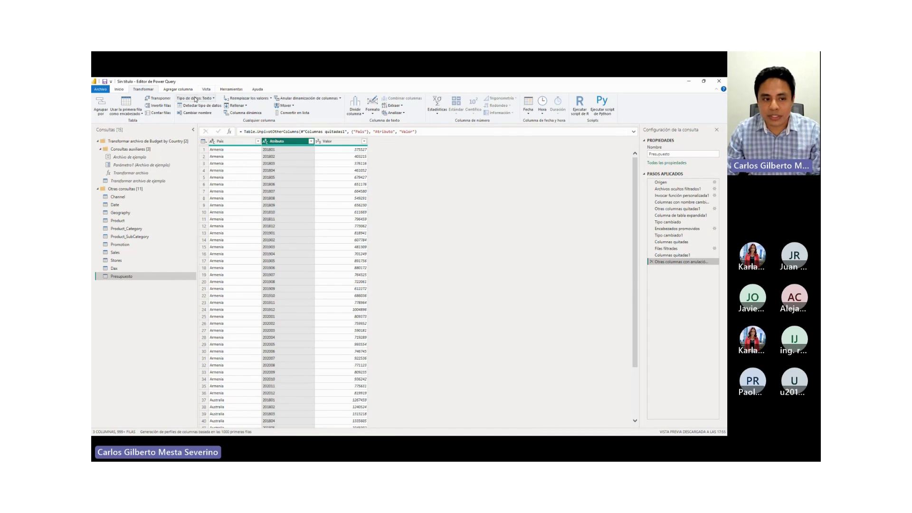
Step: Add a column that extracts the first 4 characters of the Atributo column
left_click(178, 89)
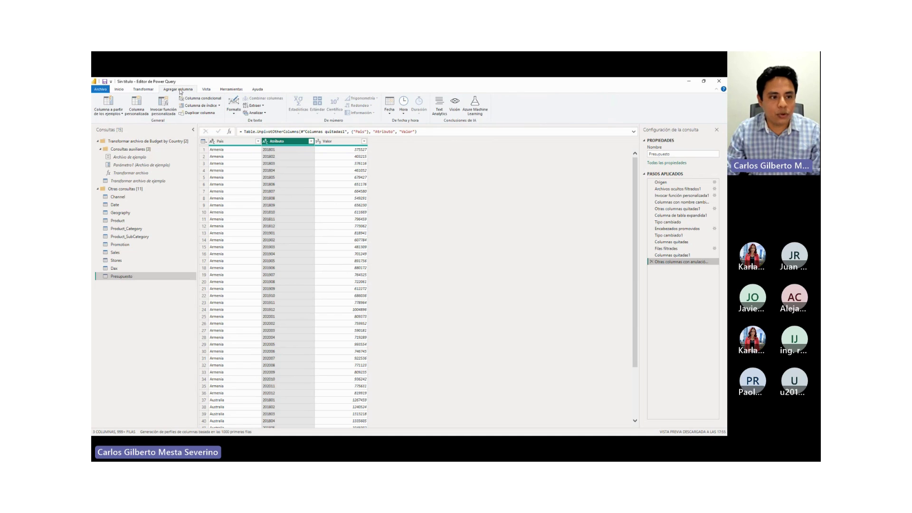
left_click(264, 107)
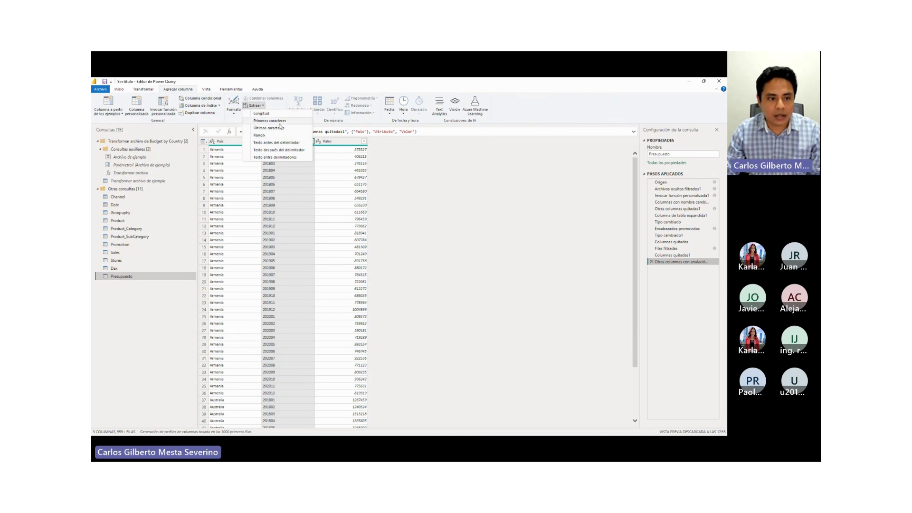
left_click(482, 184)
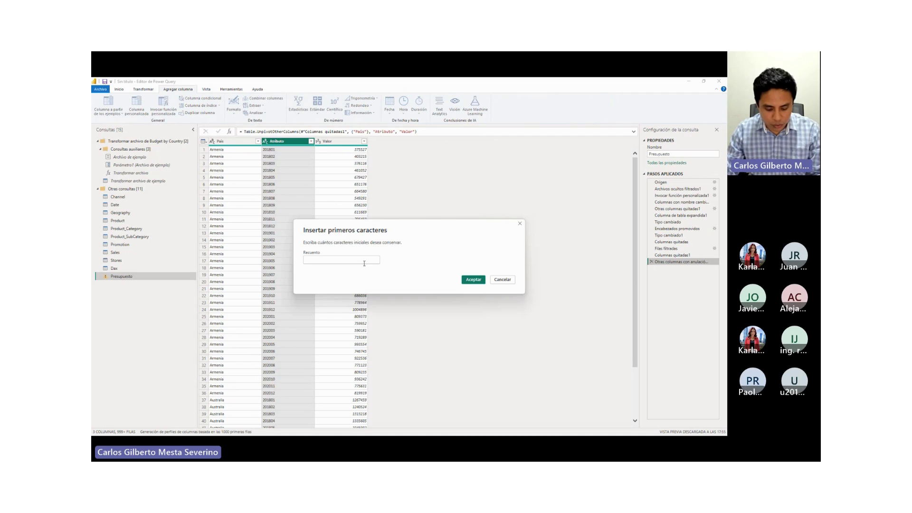
left_click(364, 261)
type("4")
left_click(473, 279)
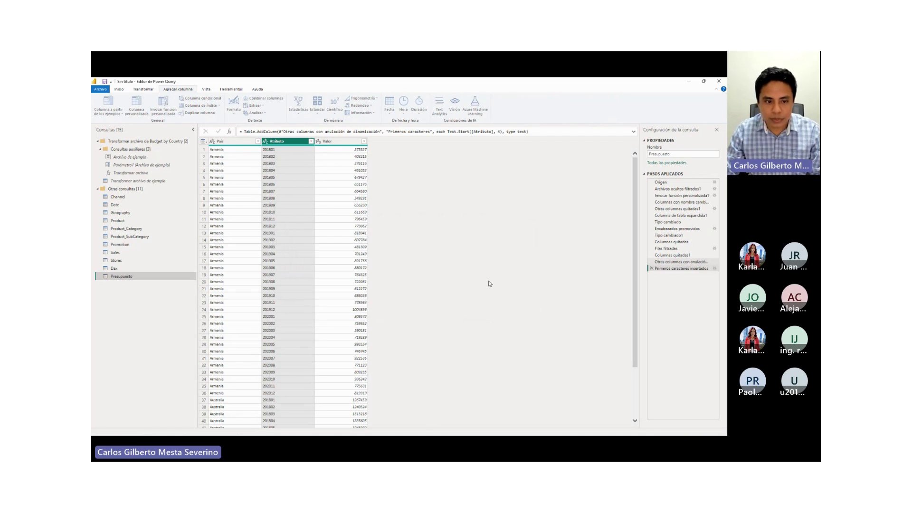
Step: Add a column that extracts the last 2 characters of the Atributo column
left_click(288, 142)
left_click(255, 106)
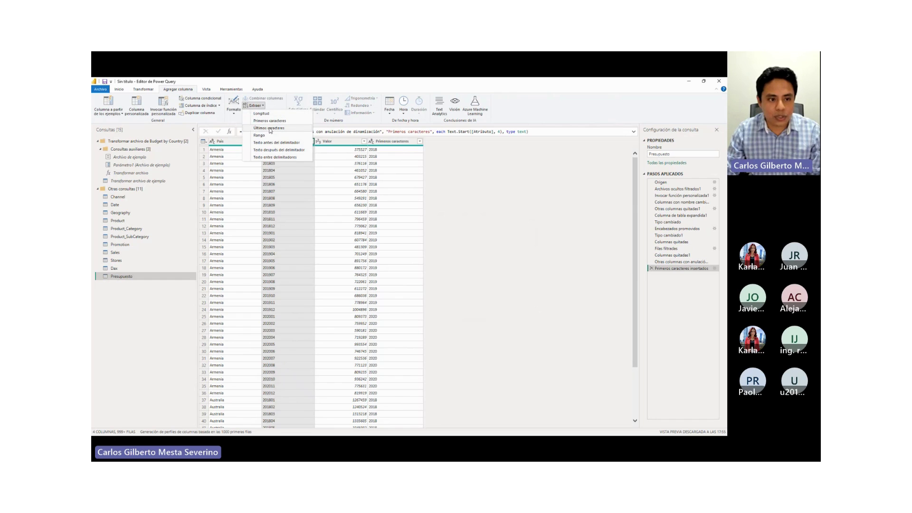
left_click(270, 128)
left_click(378, 262)
type("2")
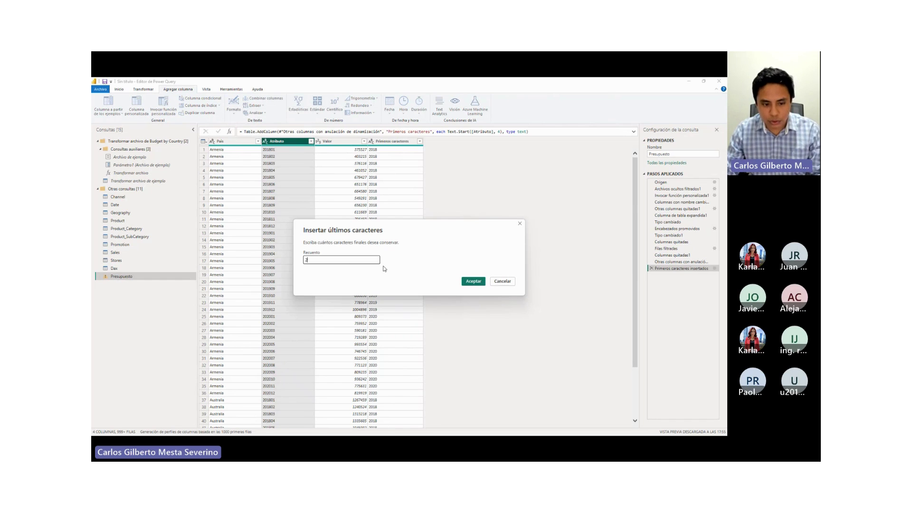
left_click(479, 282)
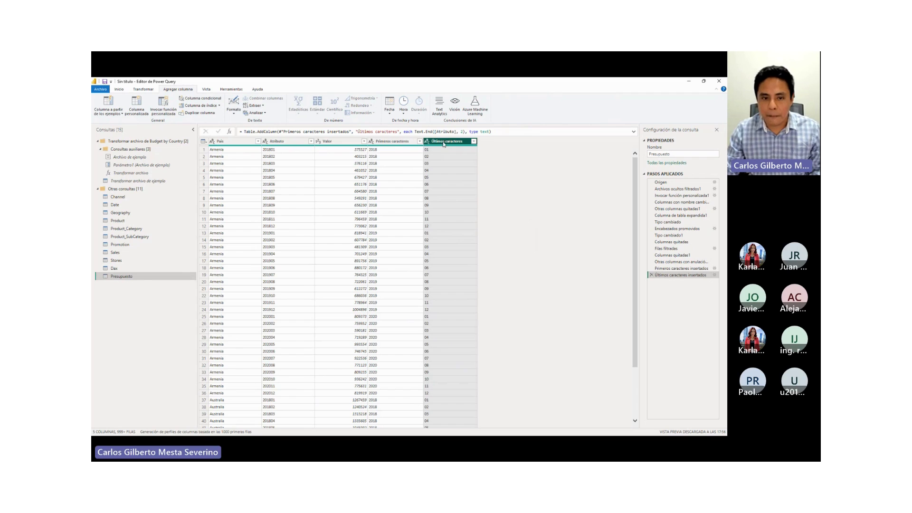
Step: Add a column named Mes-Año that combines Últimos caracteres and Primeros caracteres, in that order, with a custom "/" separator
left_click(392, 141)
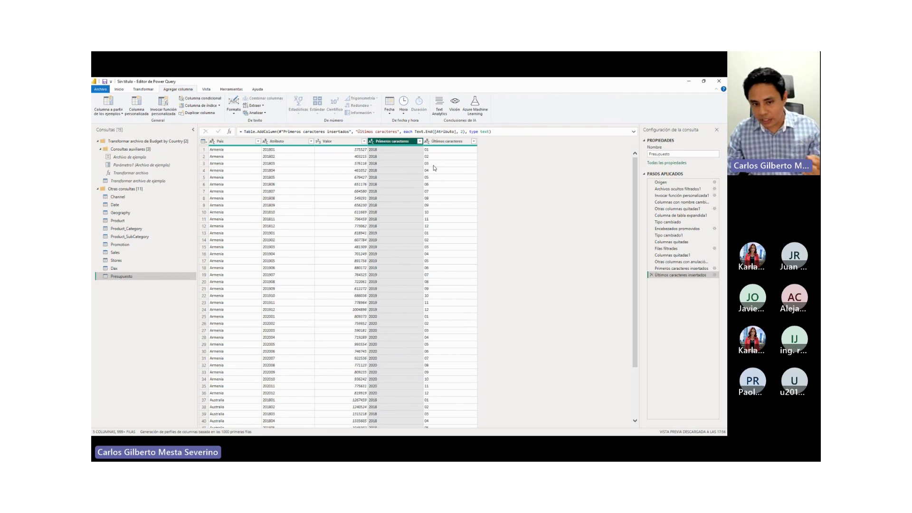
left_click(442, 141)
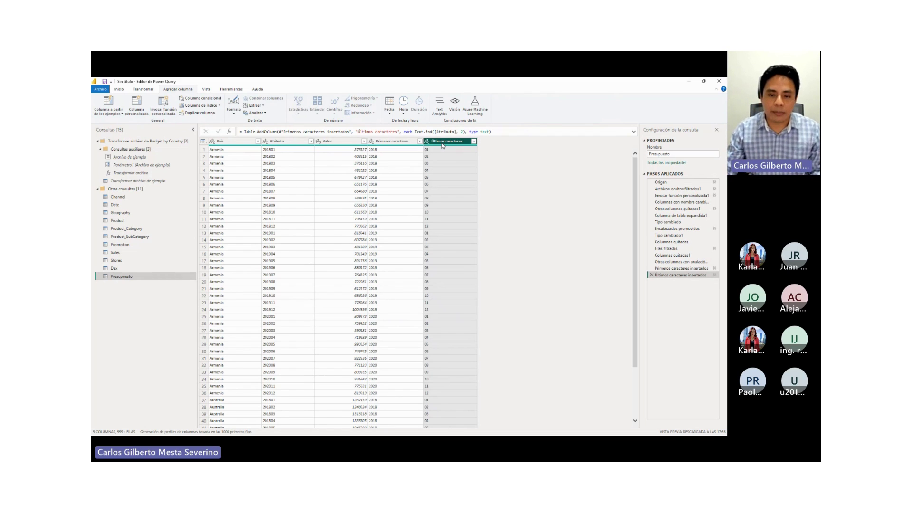
left_click(388, 141, "ctrl")
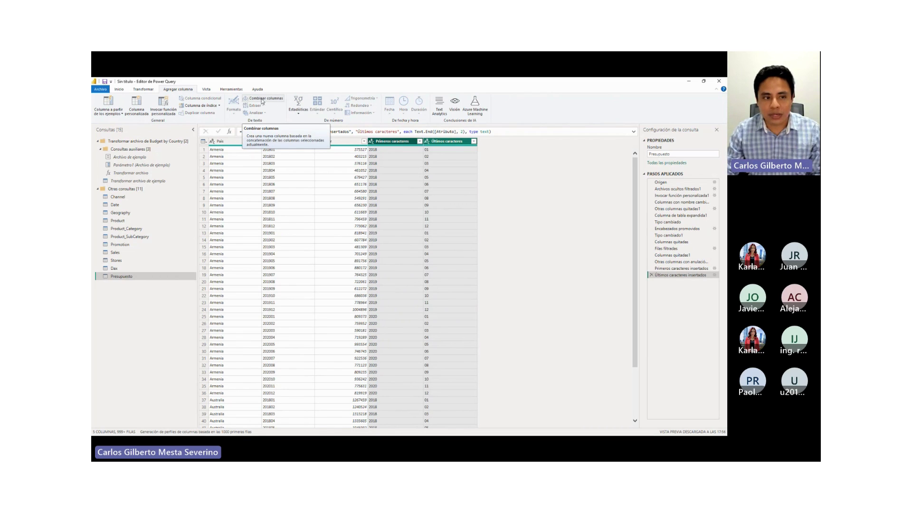
left_click(266, 100)
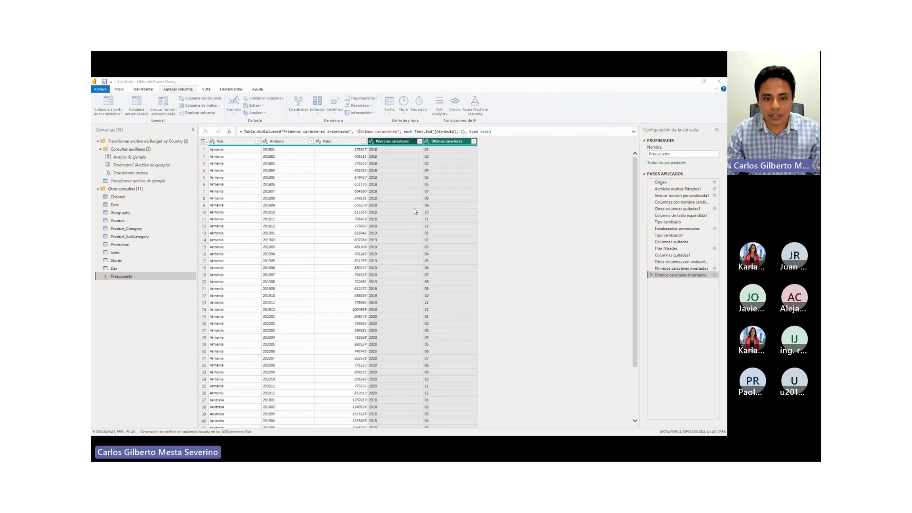
left_click(360, 250)
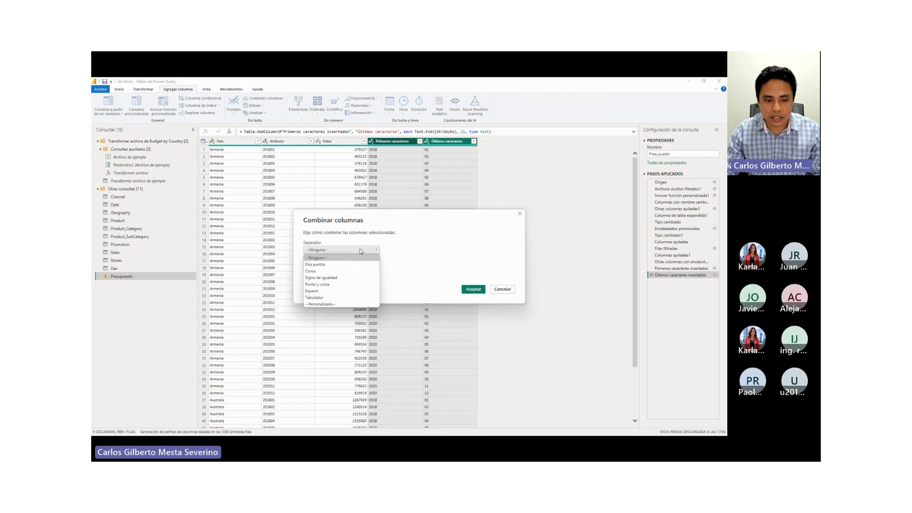
left_click(320, 304)
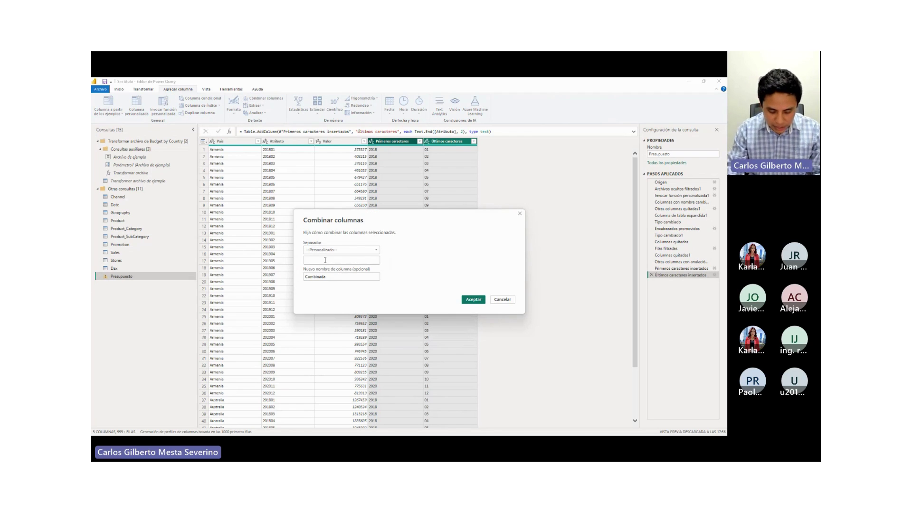
left_click(325, 260)
type("/")
key("Tab")
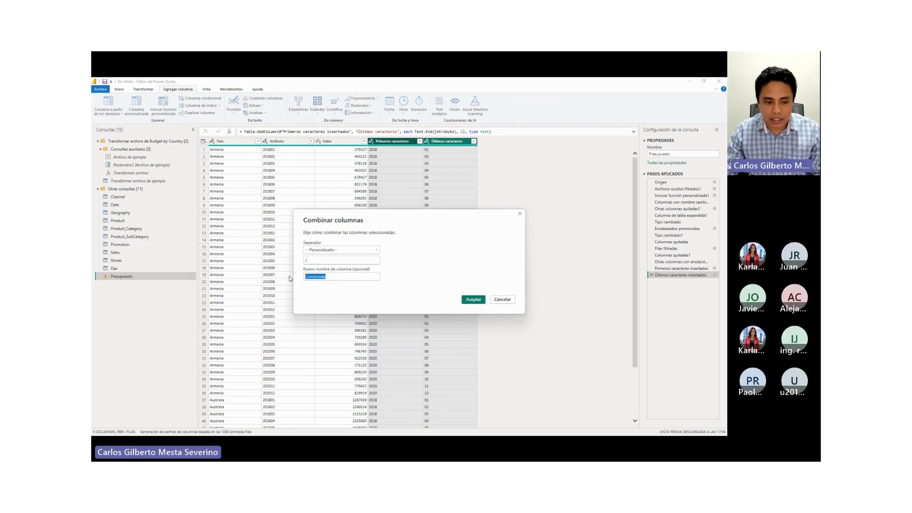
type("Mes")
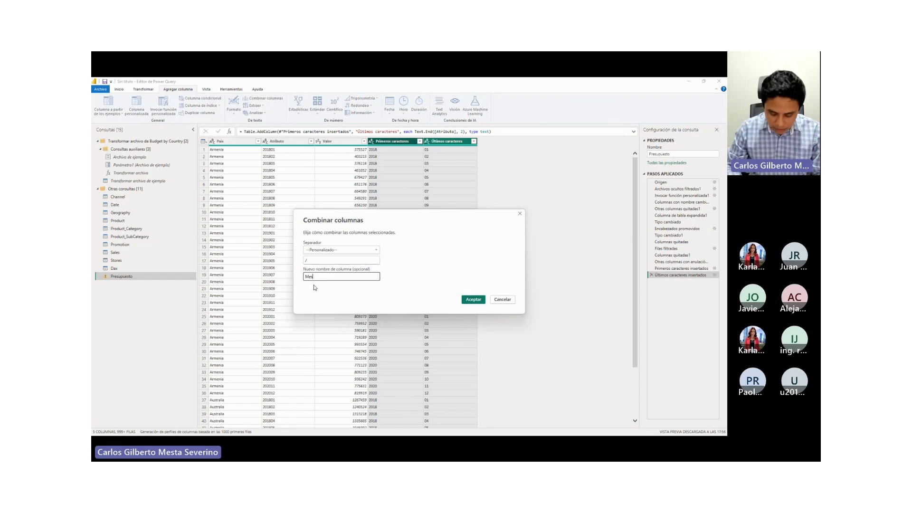
type("-Año")
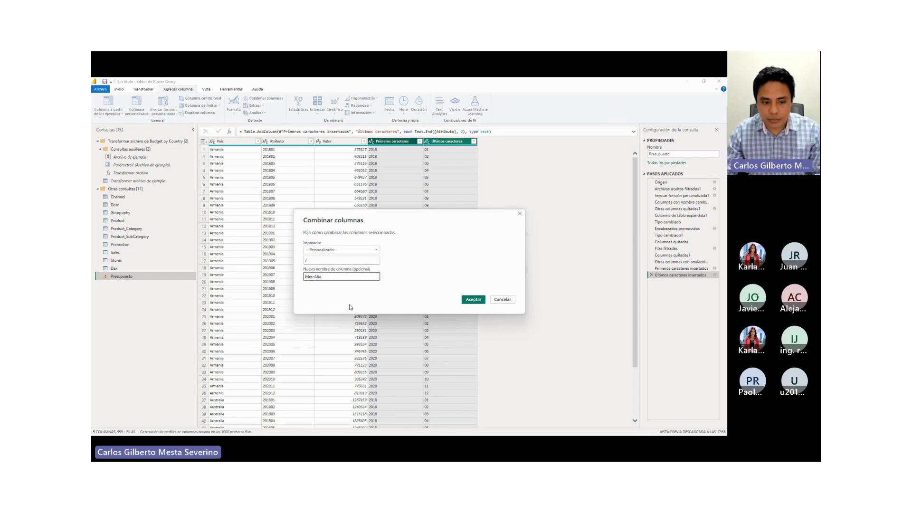
left_click(473, 299)
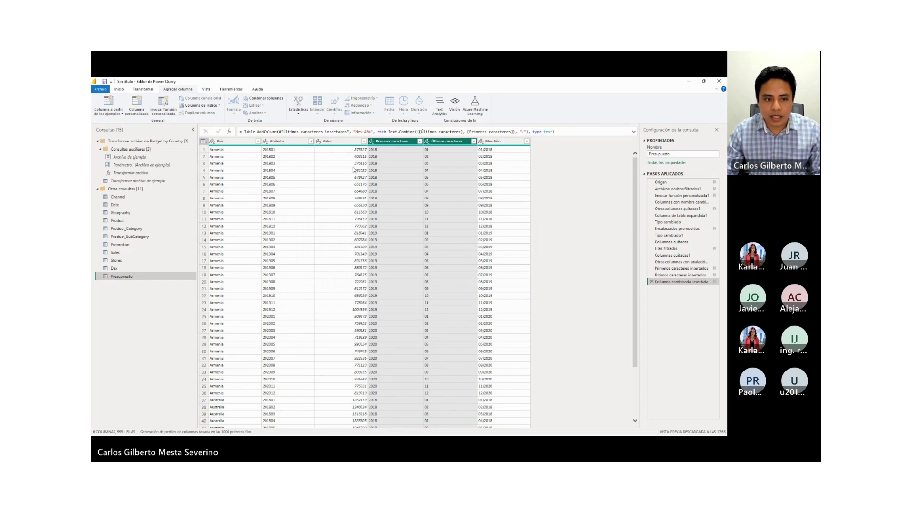
Step: Remove the Atributo, Primeros caracteres and Últimos caracteres columns from Presupuesto
left_click(289, 148)
left_click(428, 141, "ctrl")
left_click(412, 142, "ctrl")
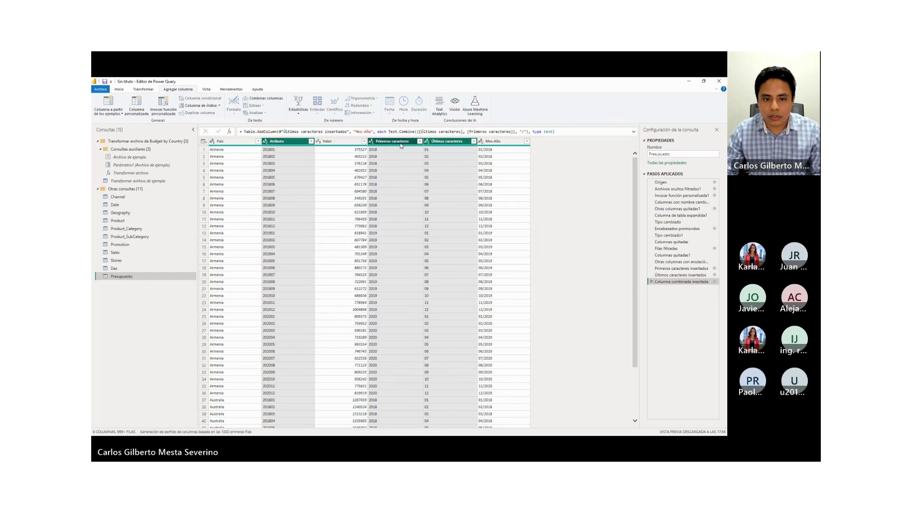
right_click(400, 142)
left_click(430, 167)
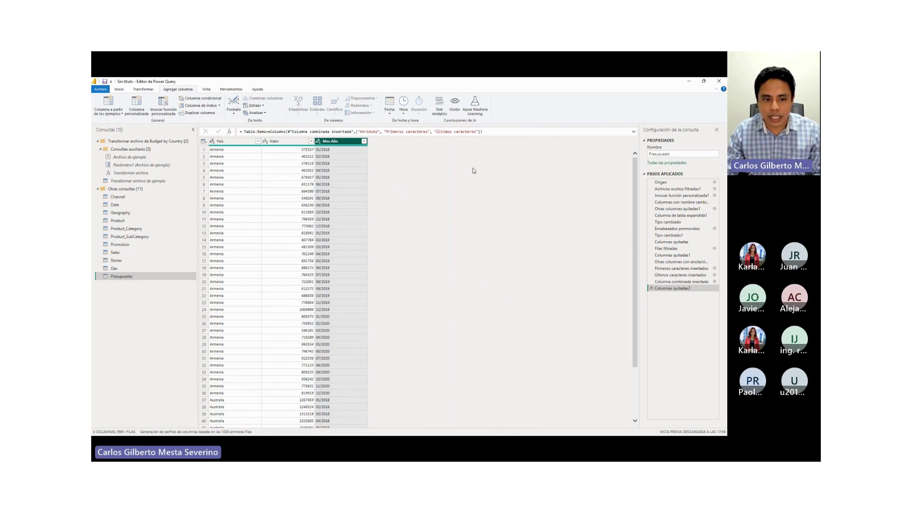
Step: Place the Mes-Año column between País and Valor, and set its data type to Fecha
left_click_drag(338, 141, 292, 161)
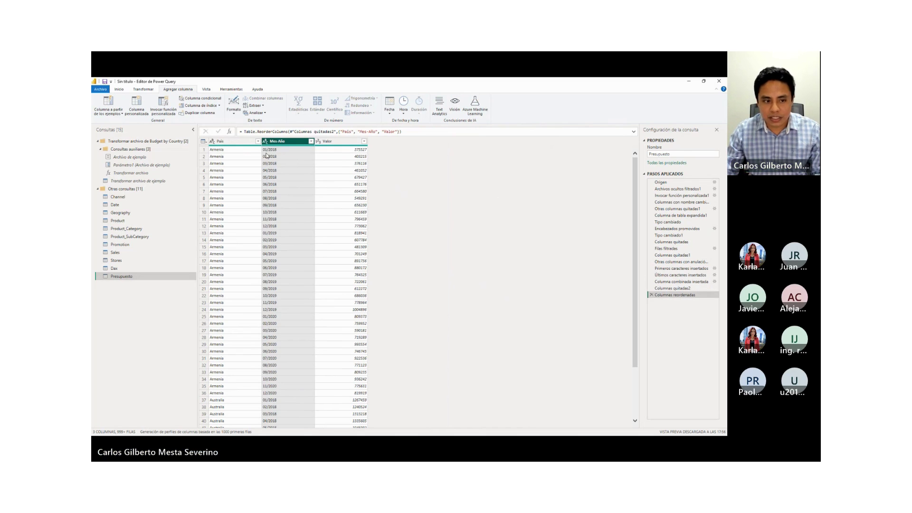
left_click(265, 141)
left_click(285, 188)
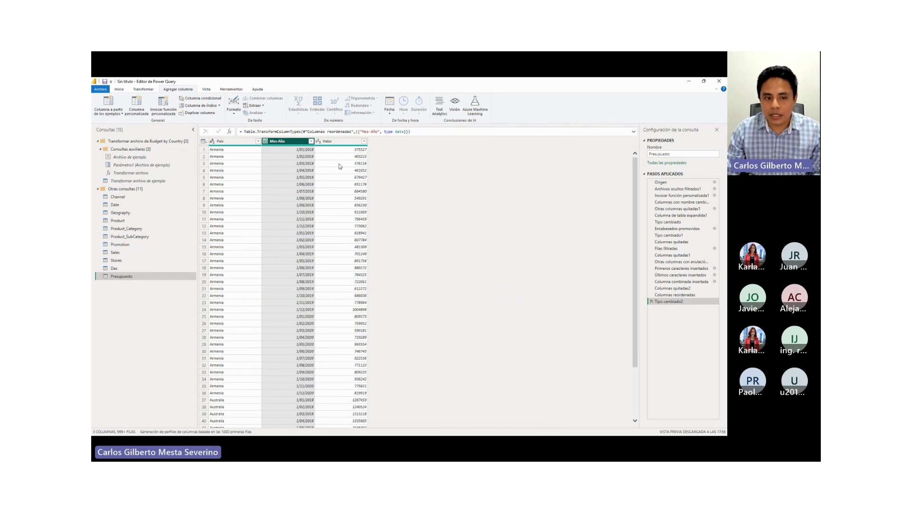
left_click(338, 142)
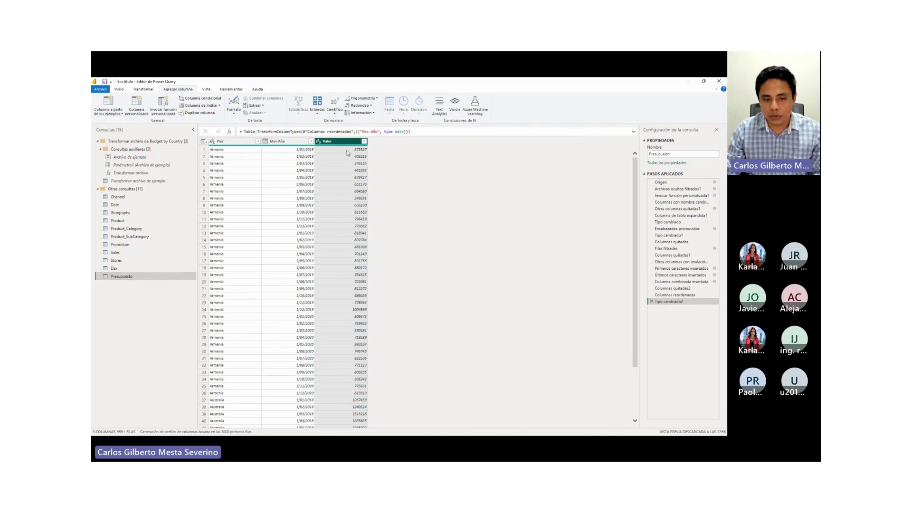
left_click(231, 150)
left_click(304, 150)
left_click(303, 158)
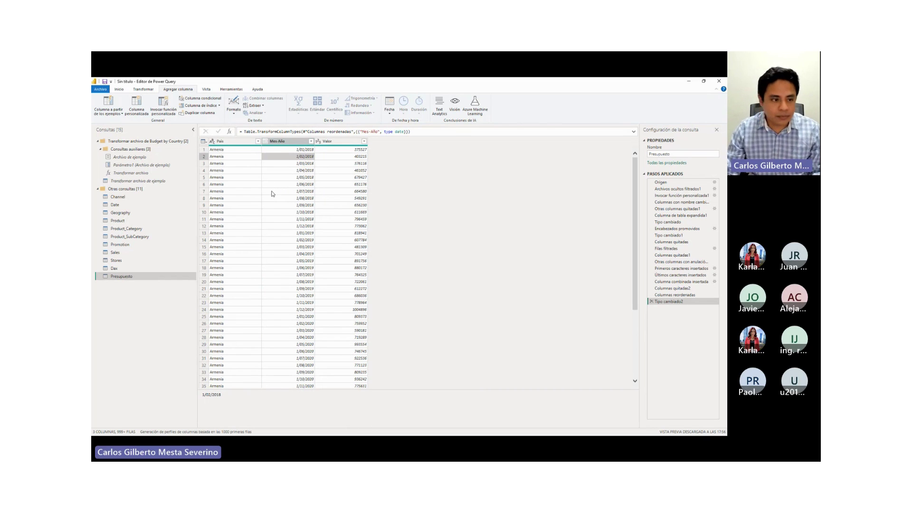
Step: Apply the query changes and close the Power Query Editor to return to the model diagram
left_click(120, 91)
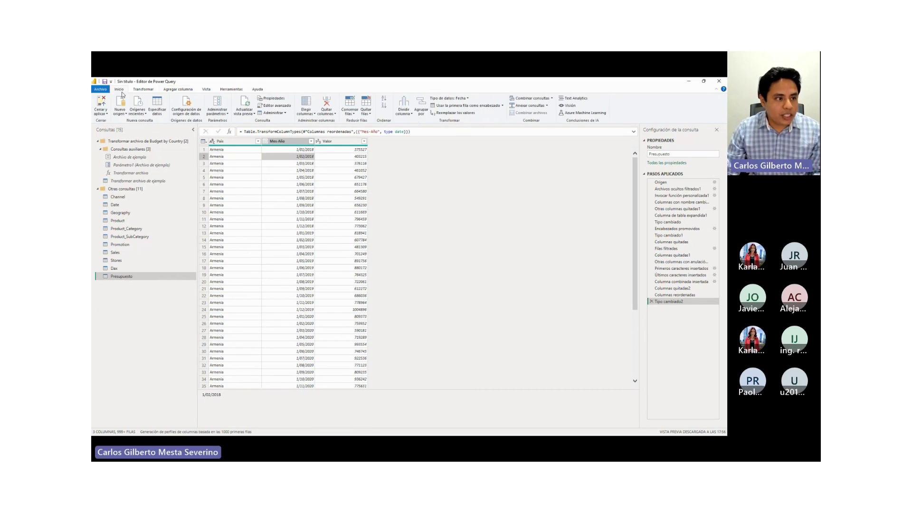
left_click(106, 114)
left_click(112, 121)
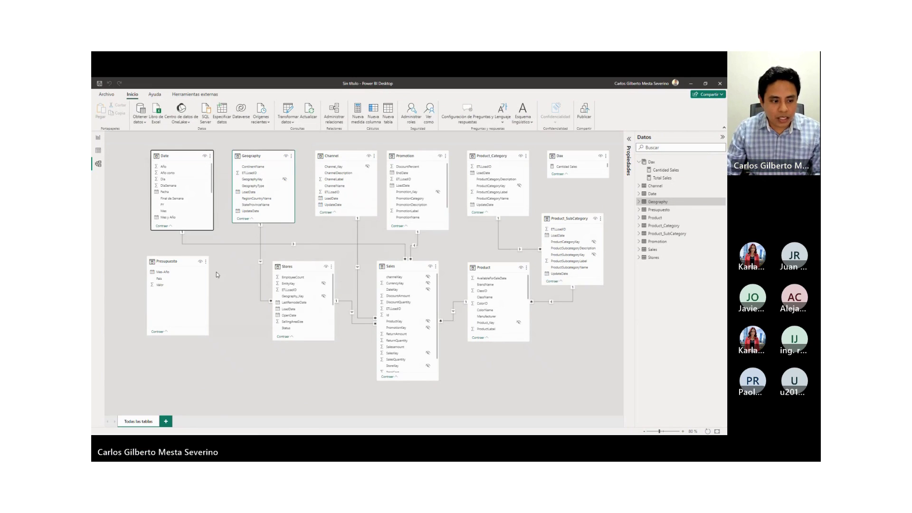
Step: Shrink the Presupuesto table to fit its fields below Date, and relate its Mes-Año column to Fecha in the Date table
left_click_drag(172, 261, 176, 261)
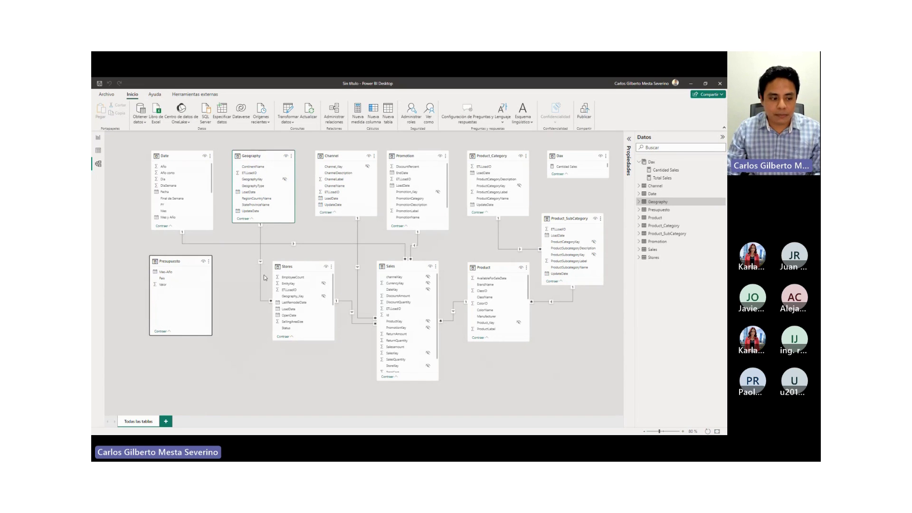
left_click_drag(195, 335, 172, 280)
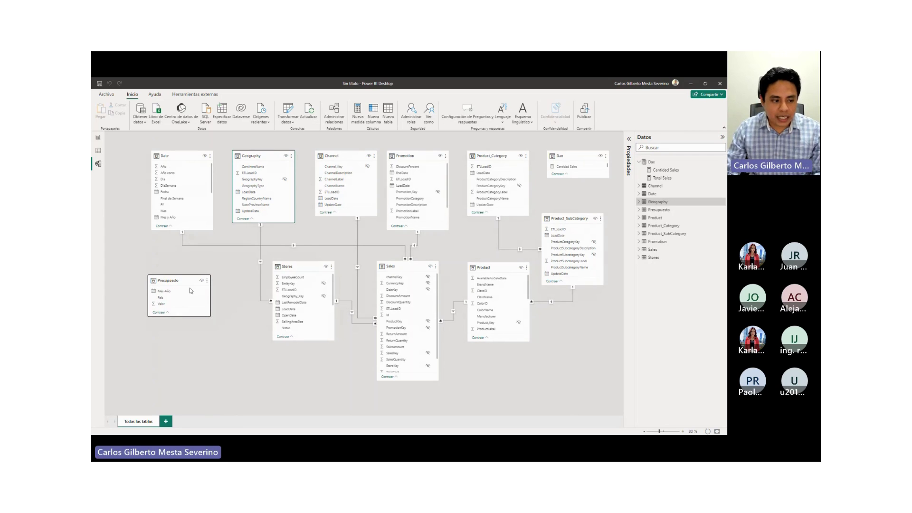
left_click(167, 294)
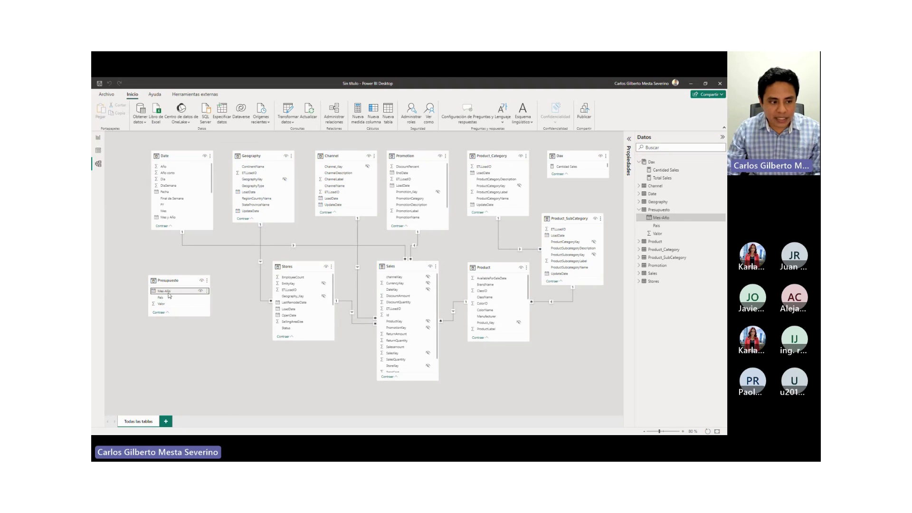
left_click_drag(168, 295, 180, 196)
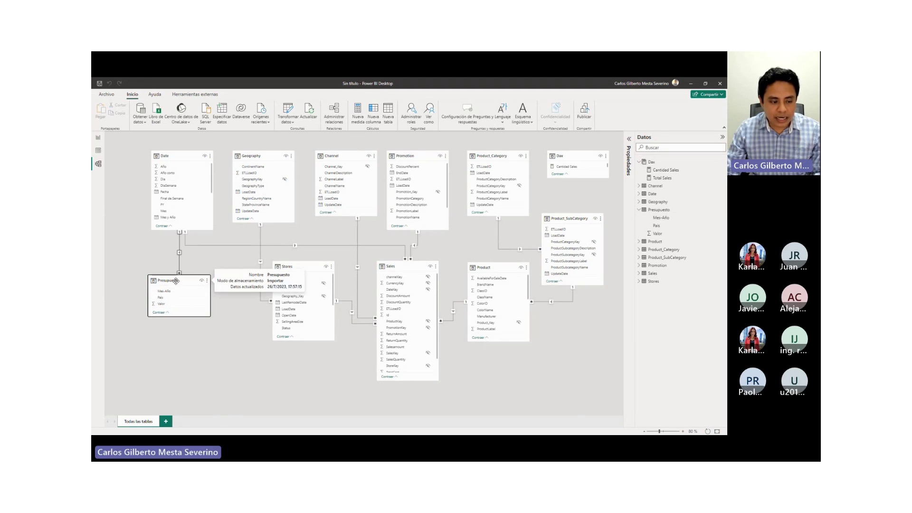
left_click_drag(176, 280, 177, 275)
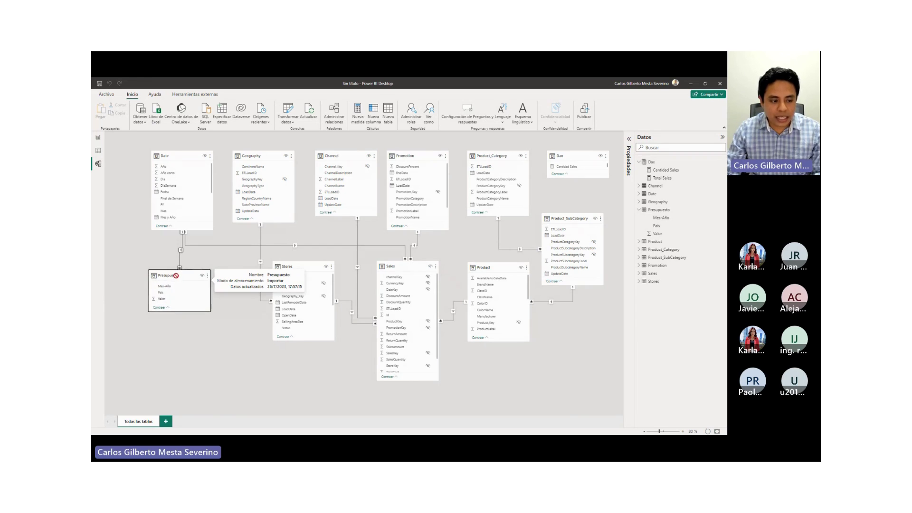
Step: Try to relate the País column of Presupuesto to RegionCountryName in Geography, and cancel the new relationship
left_click(684, 432)
left_click_drag(341, 415, 289, 416)
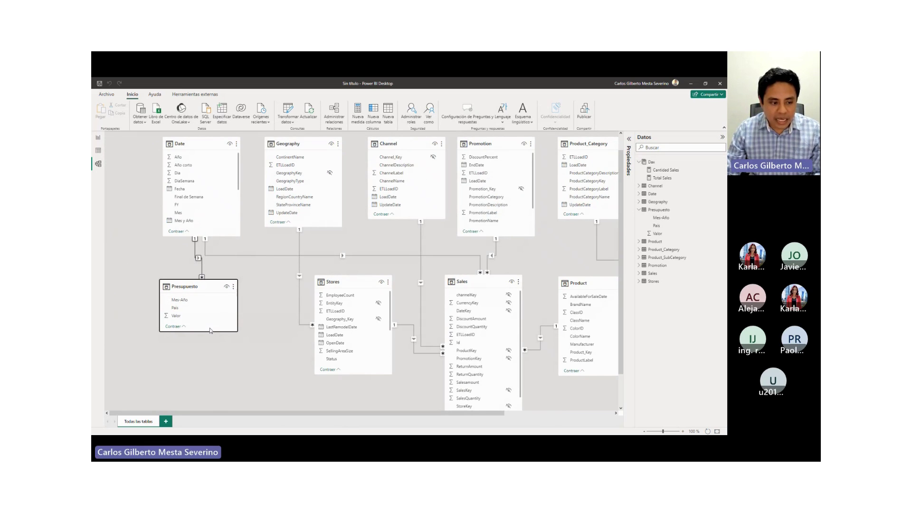
left_click(182, 311)
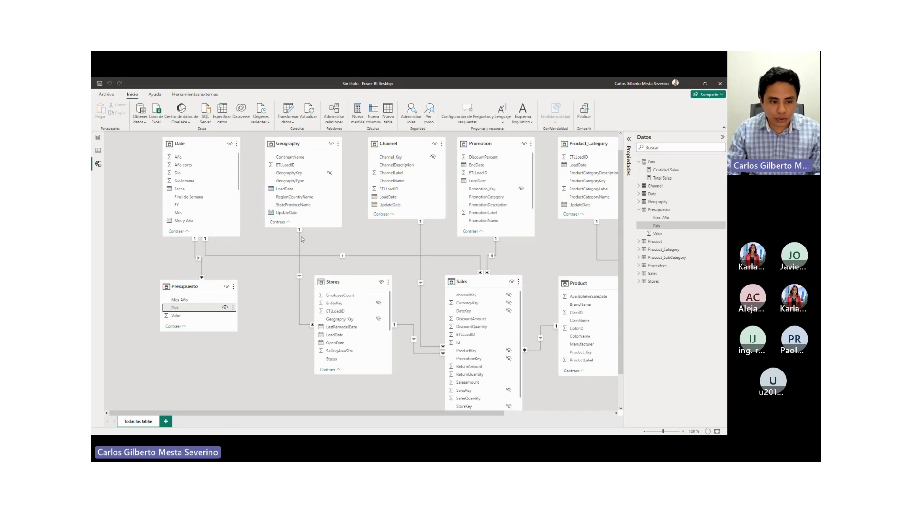
scroll(306, 180, "up", 2)
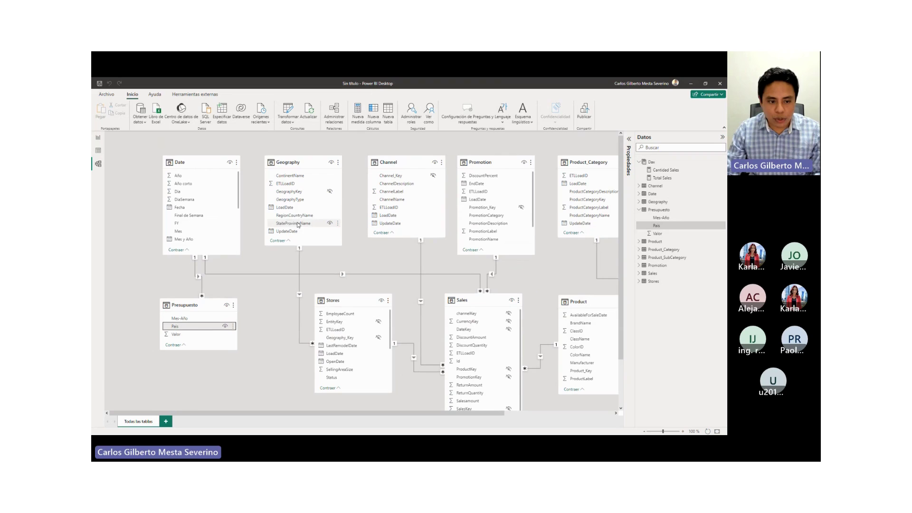
left_click(293, 216)
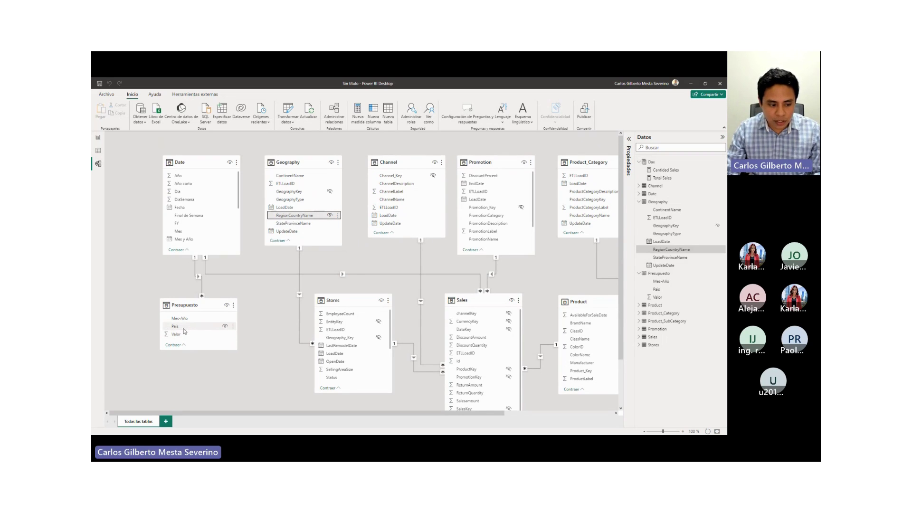
left_click_drag(184, 328, 296, 220)
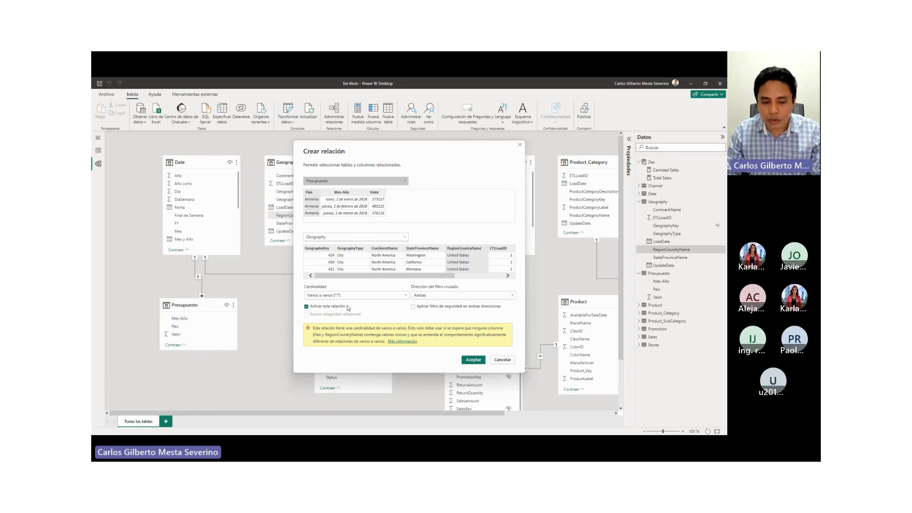
left_click(502, 360)
Step: Move the Presupuesto table slightly farther down below the Date table in the diagram
left_click(301, 163)
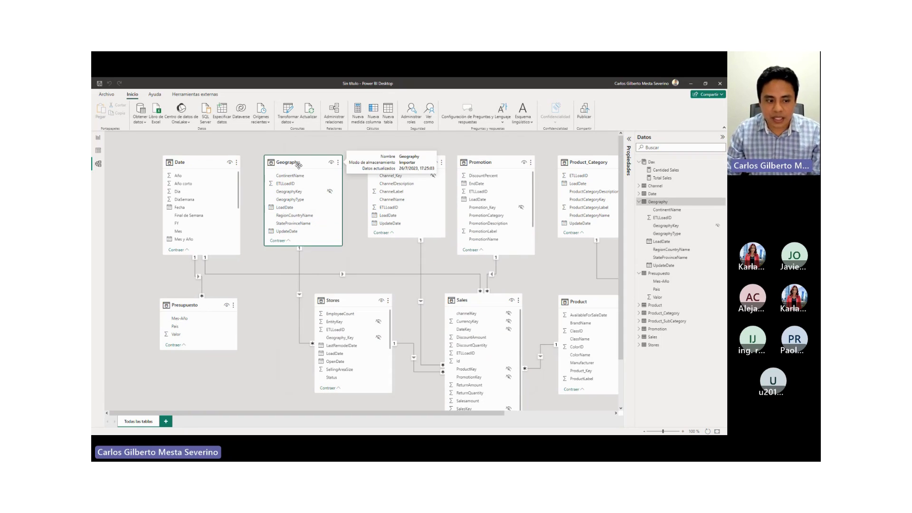
left_click(182, 306)
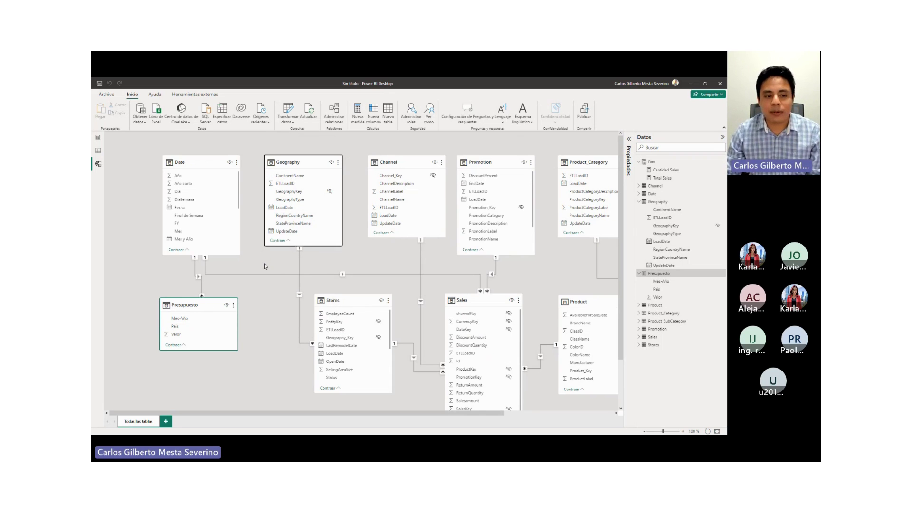
left_click_drag(199, 305, 198, 318)
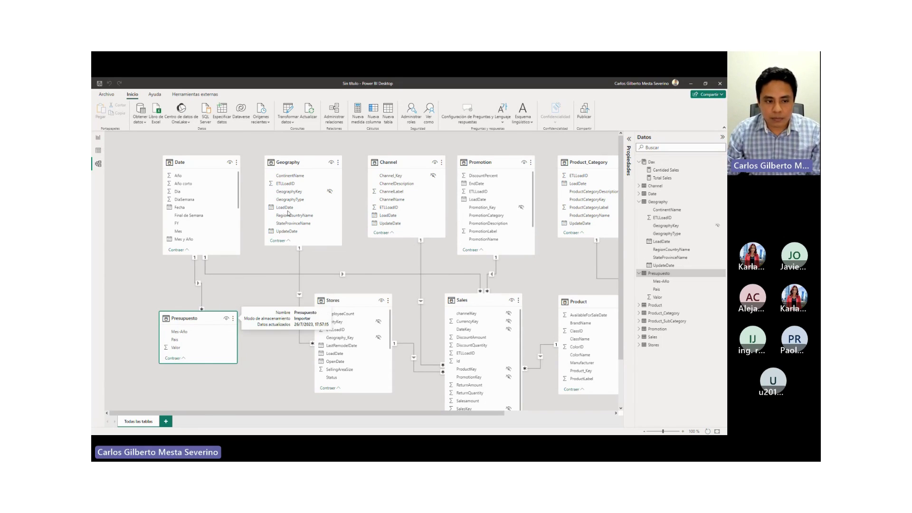
Step: In the data view, create a calculated table País as DISTINCT(Geography[RegionCountryName])
left_click(296, 164)
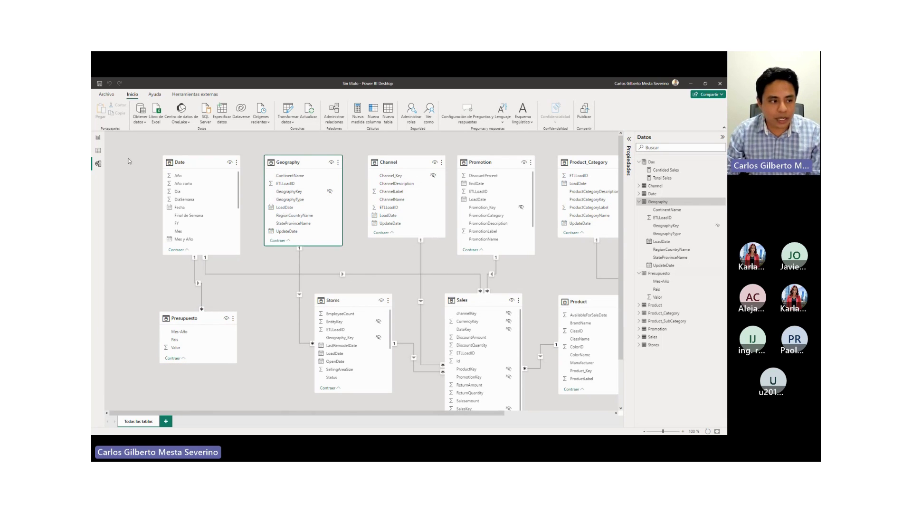
left_click(98, 151)
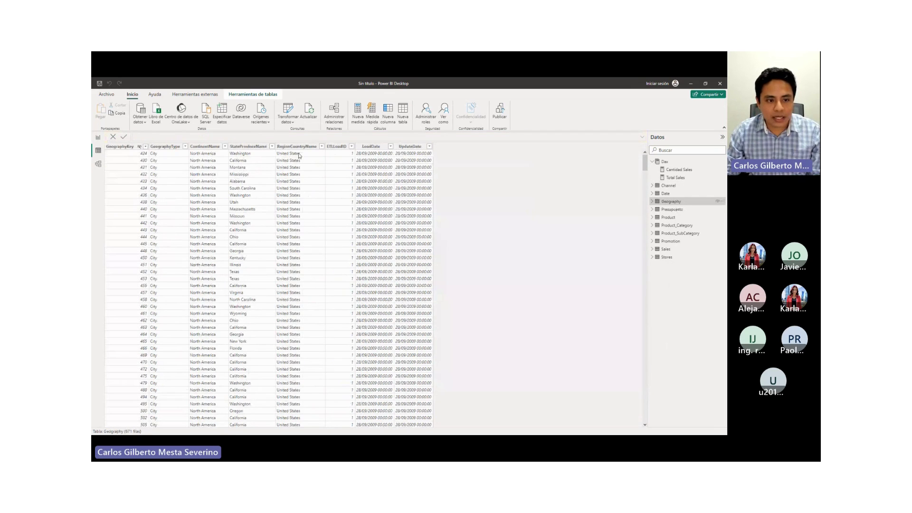
left_click(299, 148)
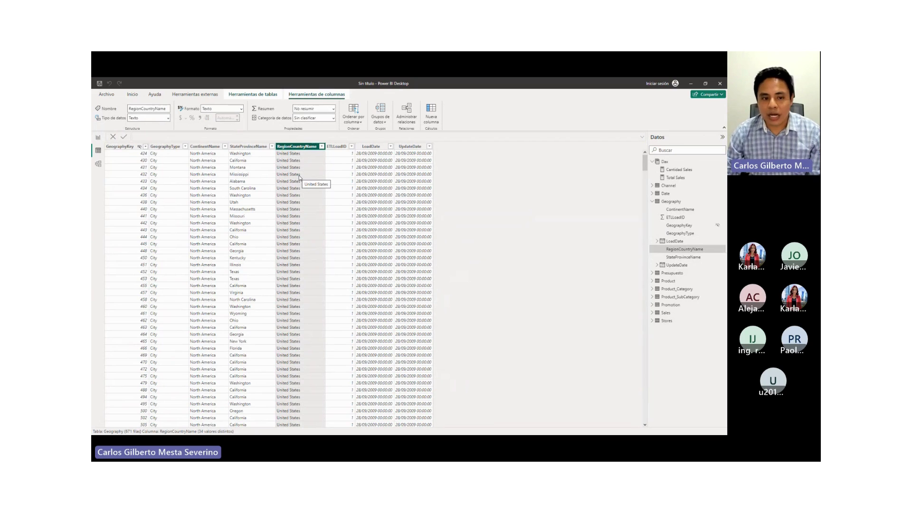
left_click(253, 94)
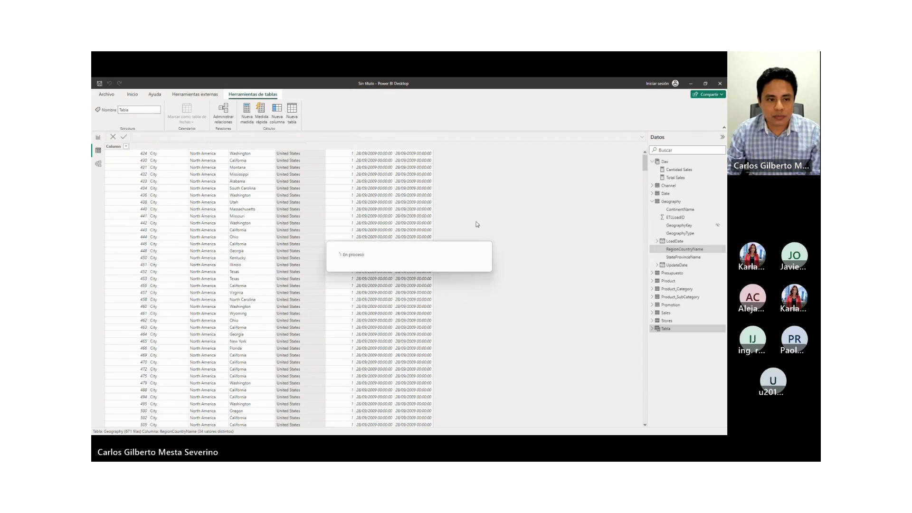
type("Pais")
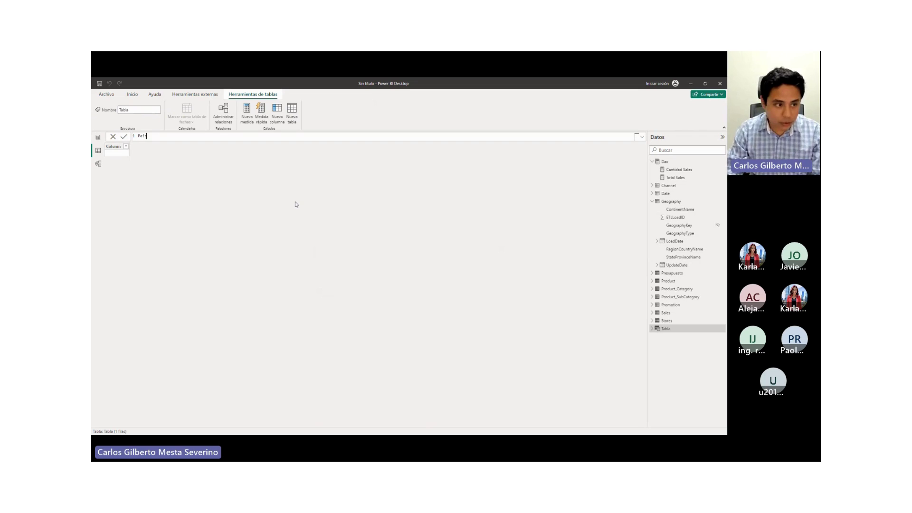
type(" = ")
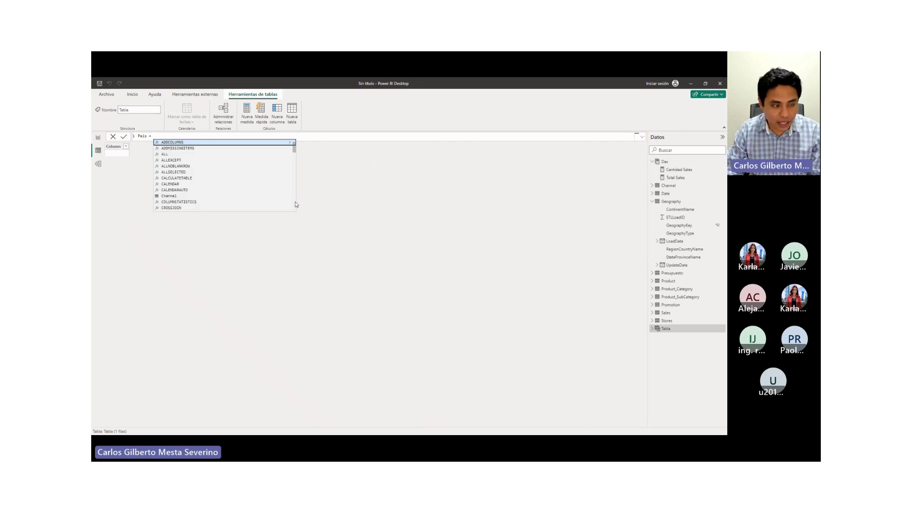
type("dis")
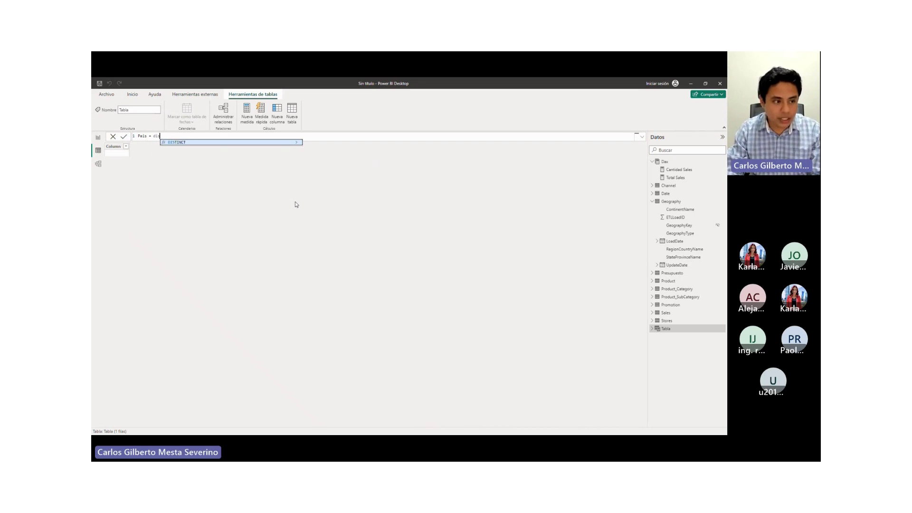
key("Tab")
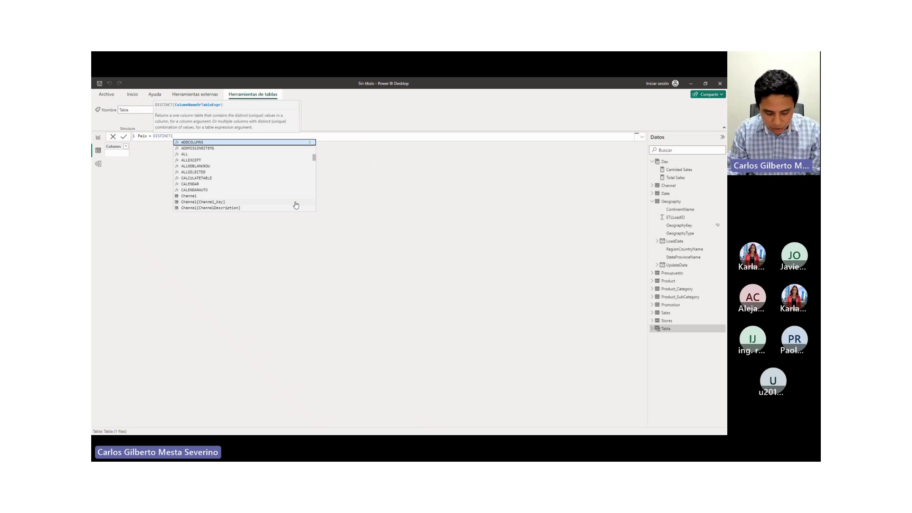
type("Geography[RegionCountryName]")
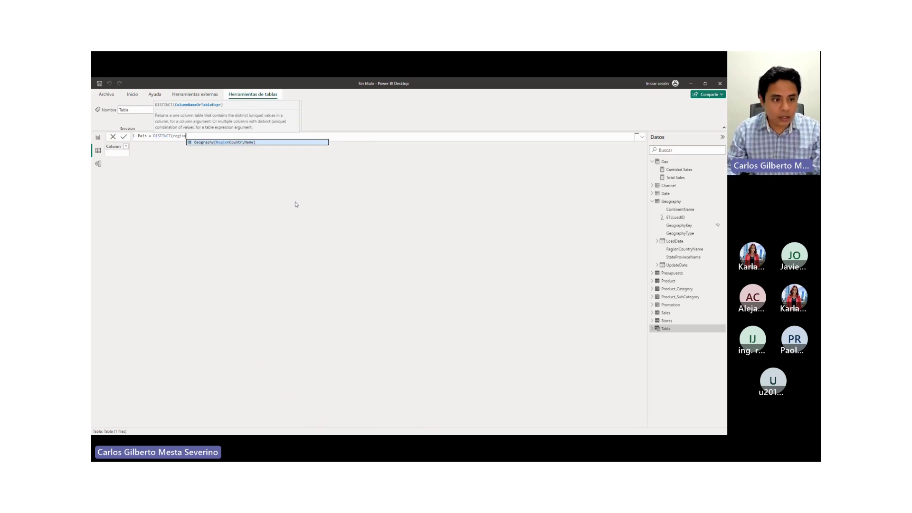
type(")")
key("Return")
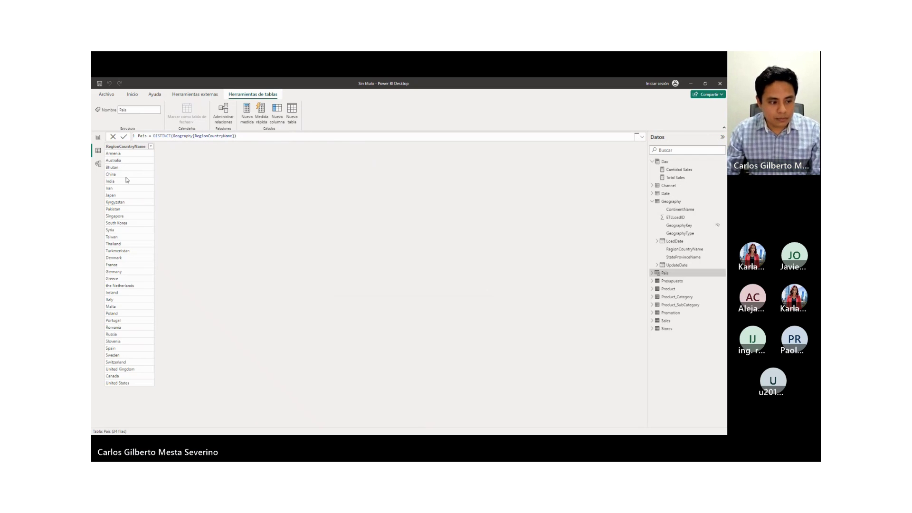
Step: Replace DISTINCT with VALUES in the País table formula
left_click(135, 148)
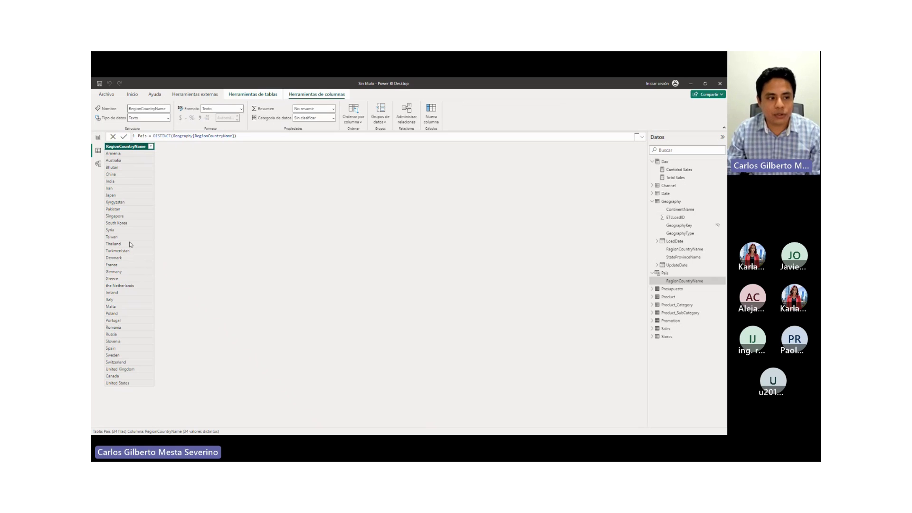
double_click(163, 136)
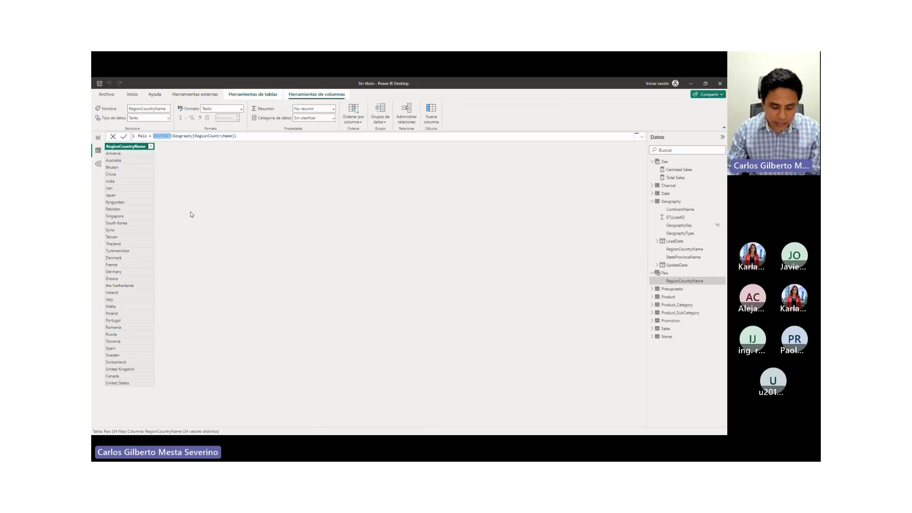
type("VALUES")
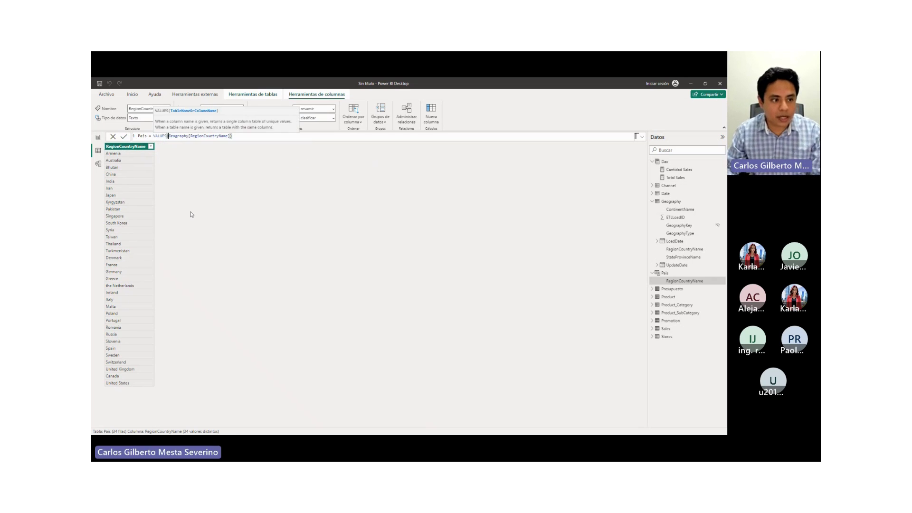
key("Return")
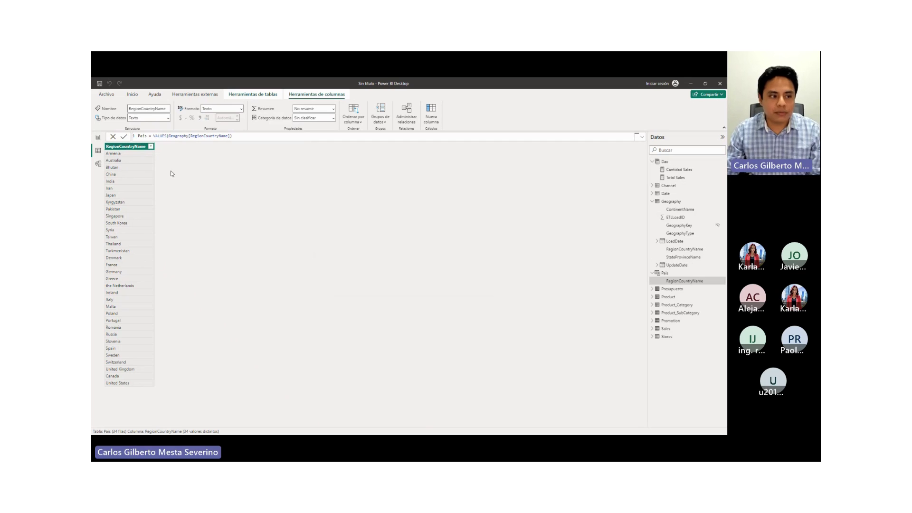
Step: Try the ALL function in place of VALUES in the País table formula
double_click(160, 136)
type("al")
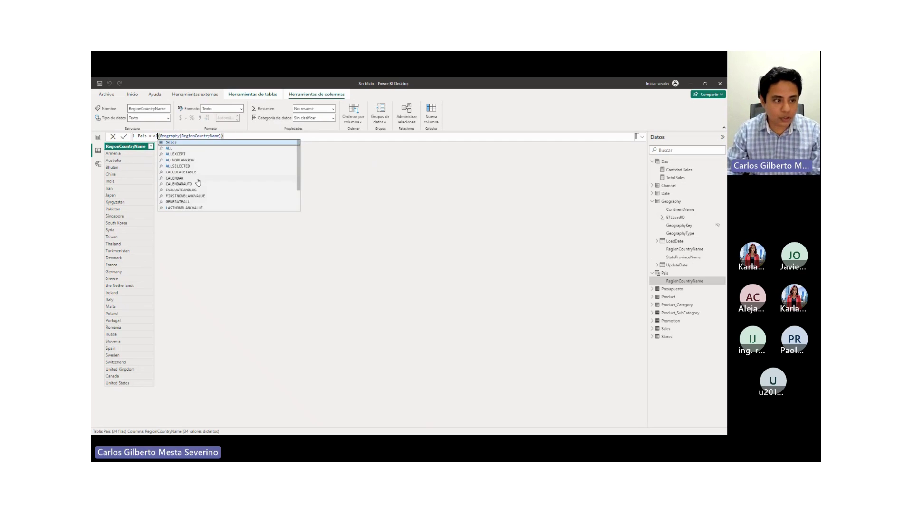
type("l")
key("Tab")
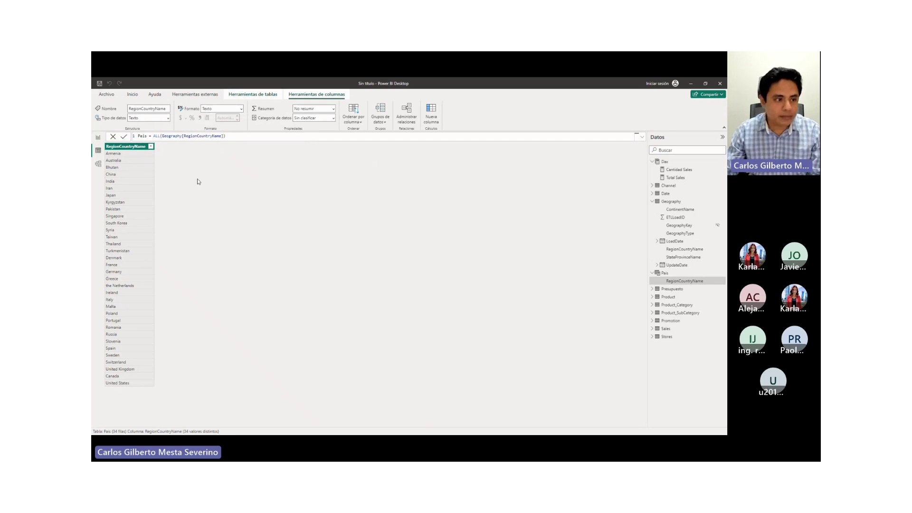
key("Return")
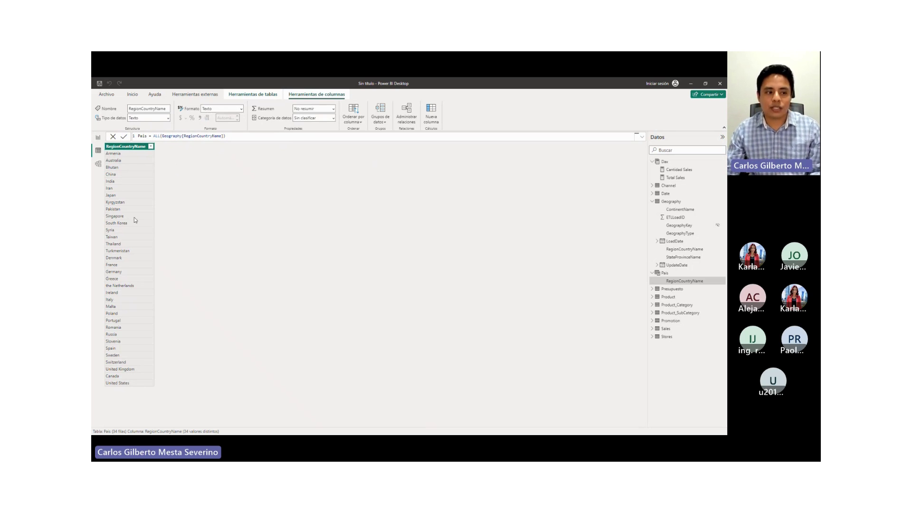
Step: Change the País table formula back to DISTINCT(Geography[RegionCountryName])
double_click(157, 135)
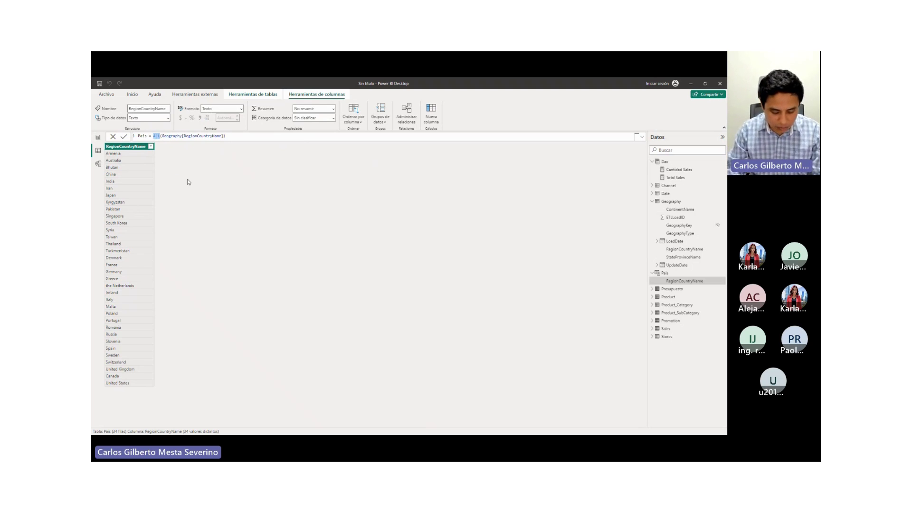
type("DISTINCT(")
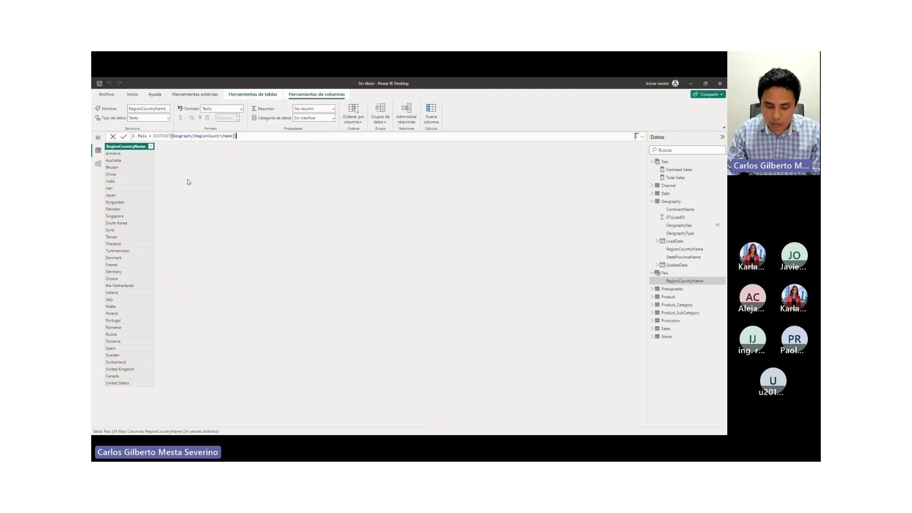
key("Return")
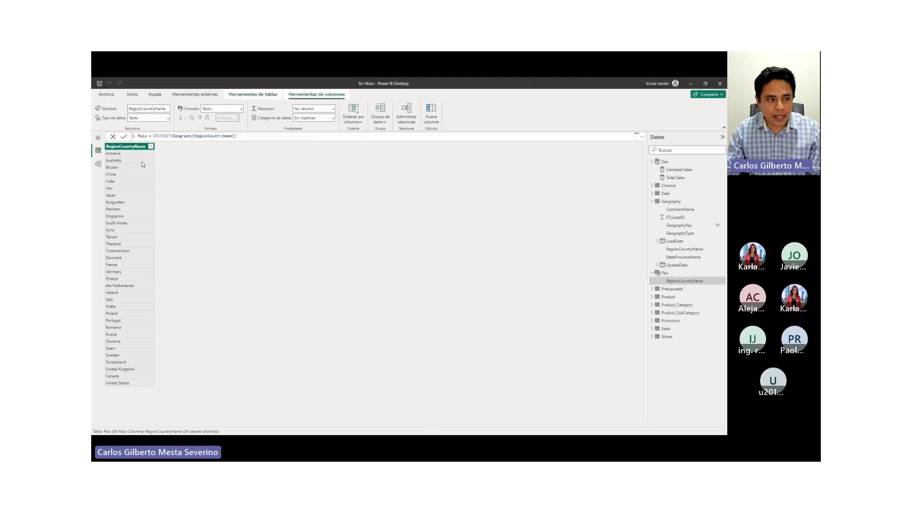
Step: In the model diagram, collapse the expanded tables in the data list, bring País beside Stores and shorten its box
left_click(99, 164)
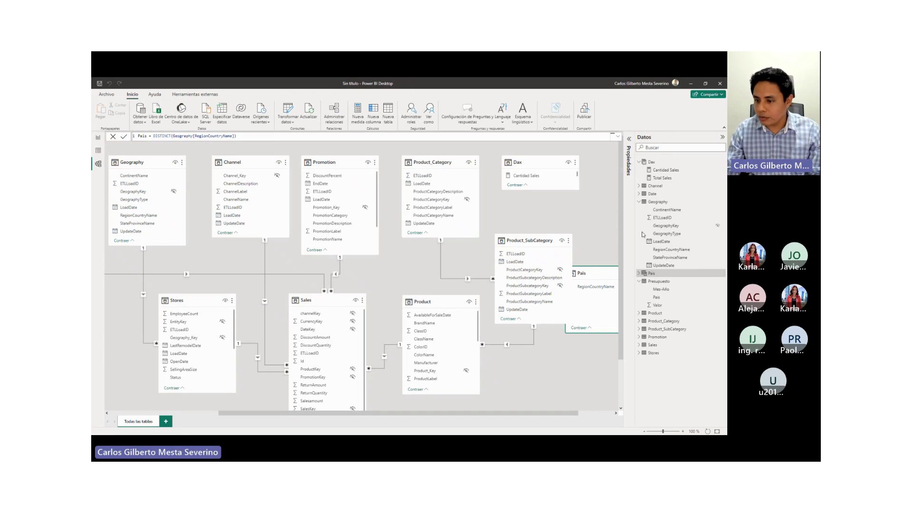
left_click(638, 218)
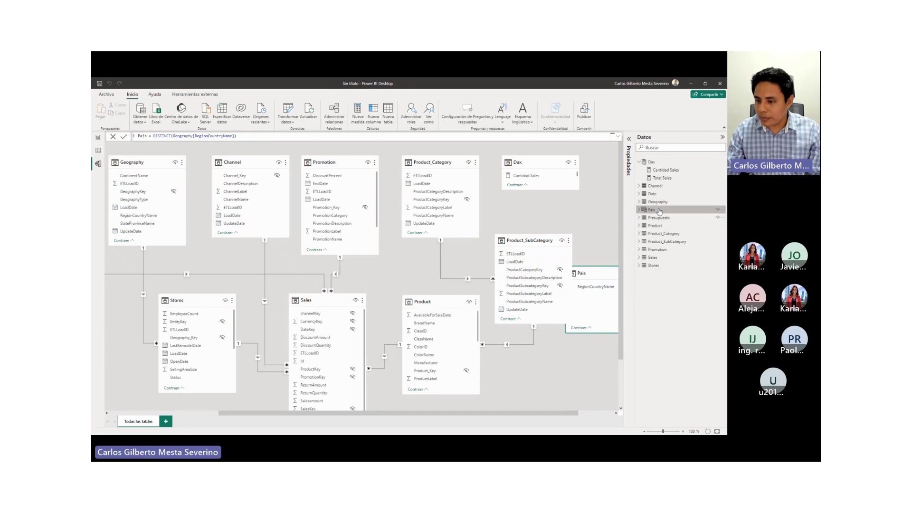
left_click(651, 210)
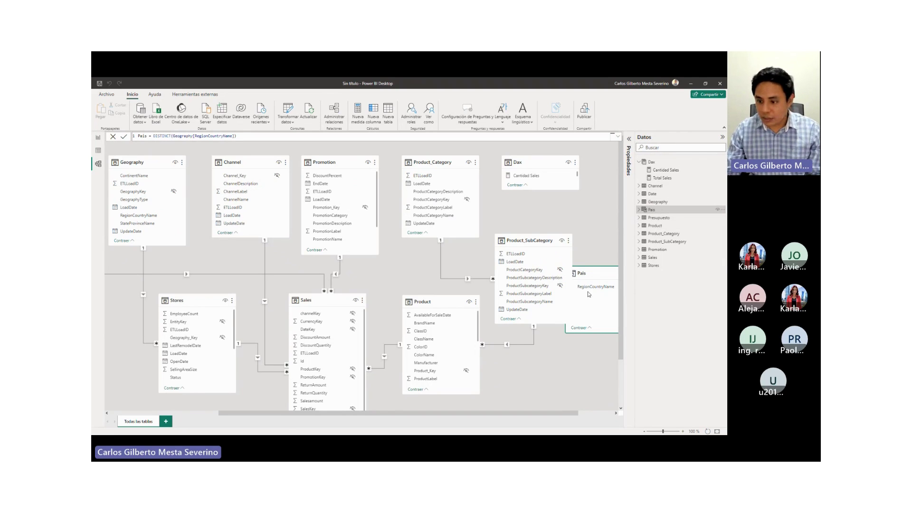
left_click_drag(651, 210, 110, 271)
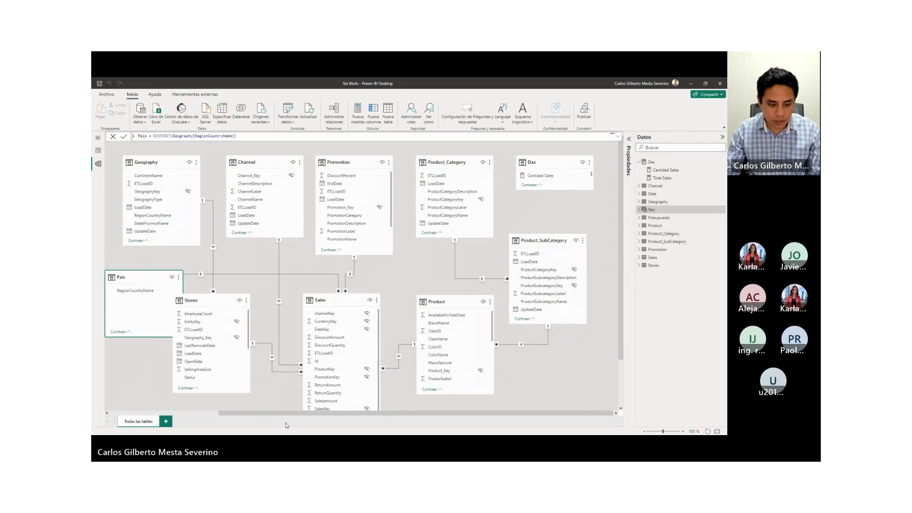
left_click_drag(274, 412, 164, 406)
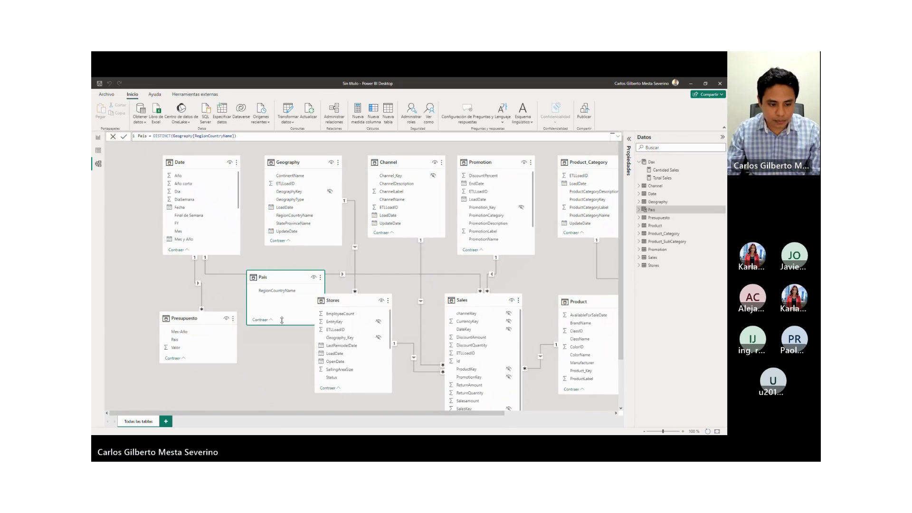
left_click_drag(285, 336, 285, 312)
Step: Place the País table just below Date, and shift Presupuesto down and to its right so the two boxes are separated
left_click_drag(288, 277, 189, 288)
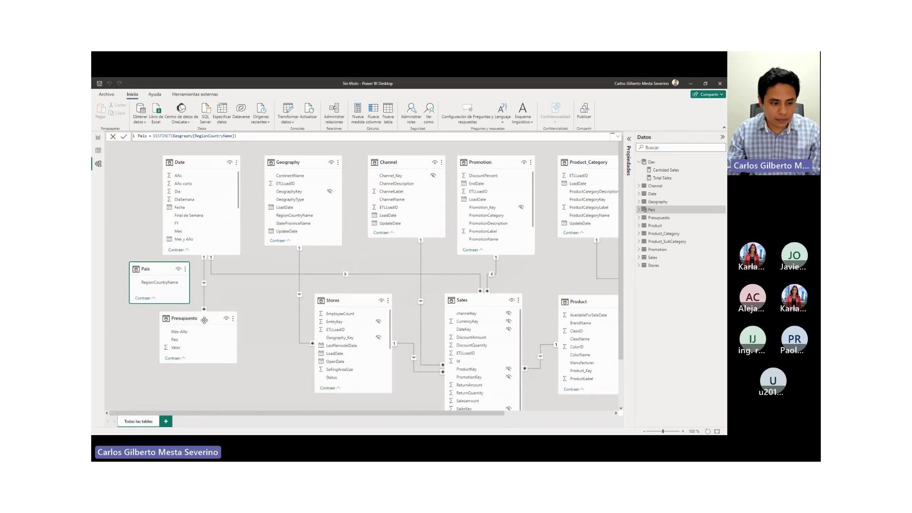
left_click_drag(190, 319, 234, 337)
left_click_drag(163, 269, 166, 287)
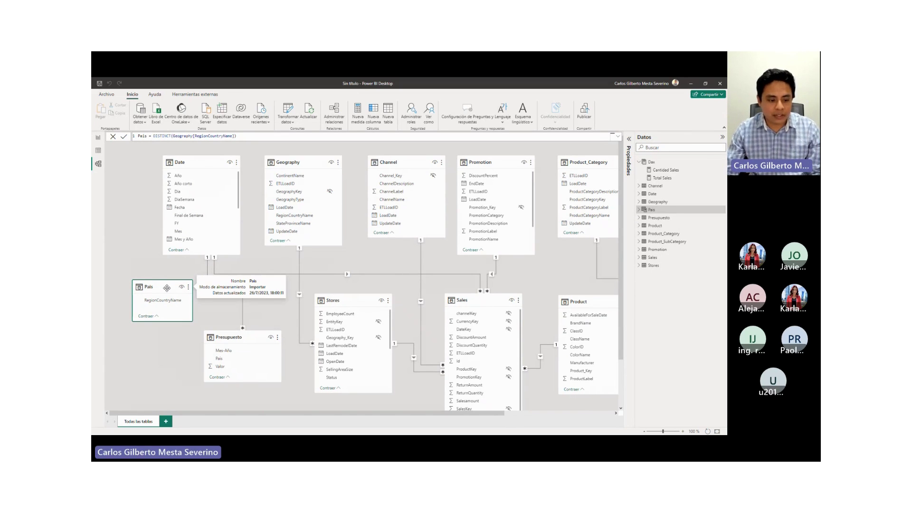
Step: Relate RegionCountryName of the País table to País in Presupuesto and to RegionCountryName in Geography
left_click_drag(150, 287, 150, 283)
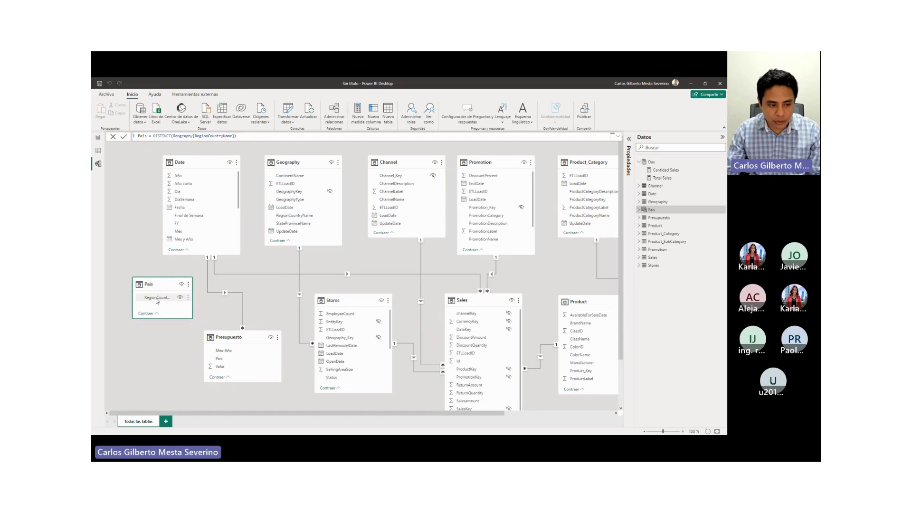
left_click_drag(156, 300, 231, 360)
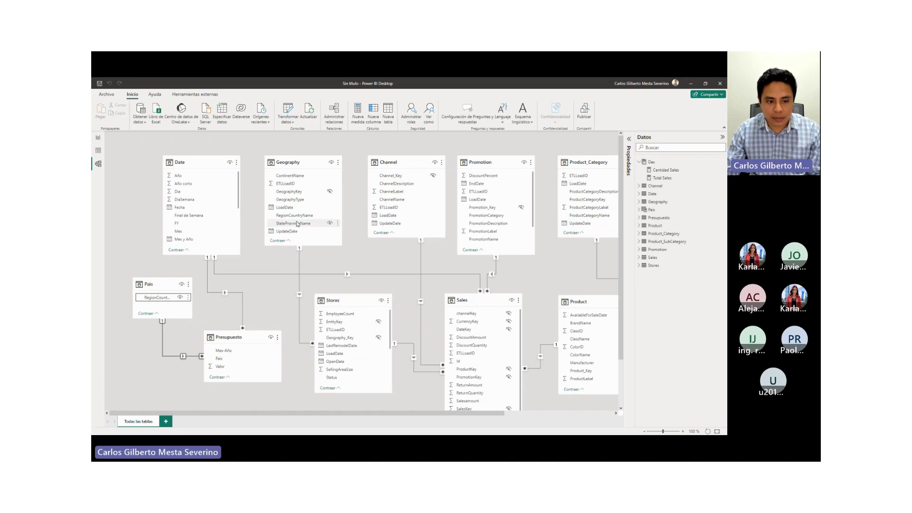
left_click_drag(266, 218, 299, 218)
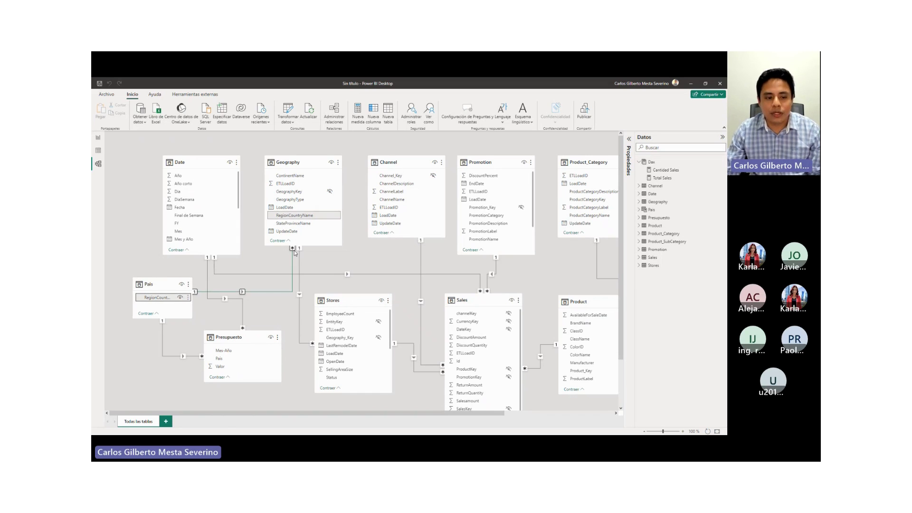
Step: Nudge Presupuesto slightly right and País slightly up to separate the relationship lines, and select the País table
left_click(151, 287)
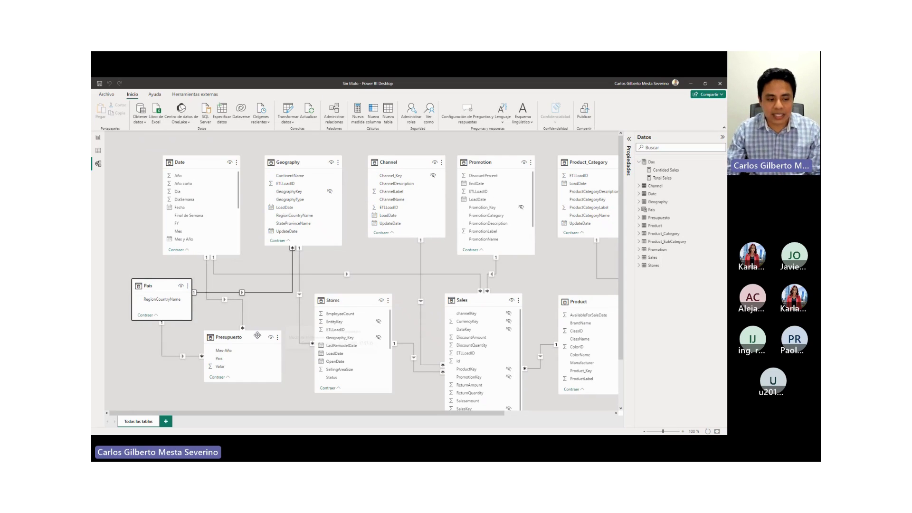
left_click_drag(257, 335, 264, 336)
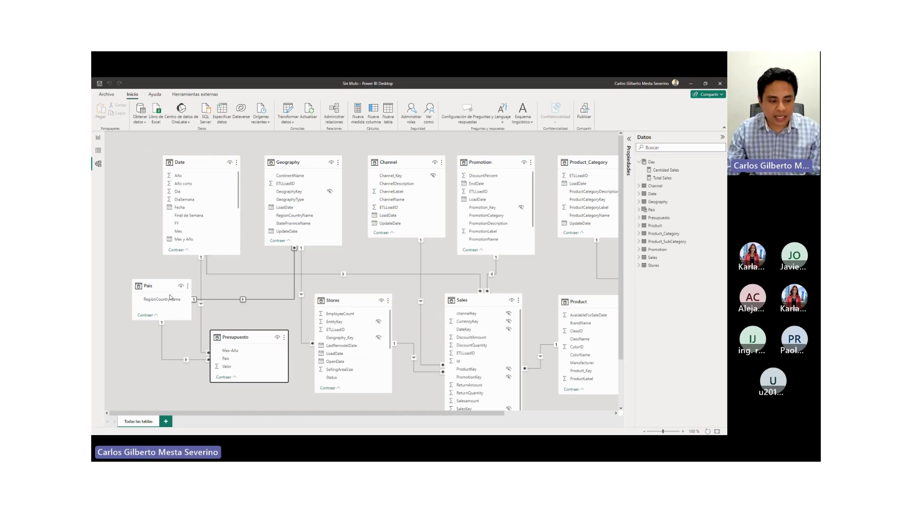
left_click_drag(160, 286, 160, 282)
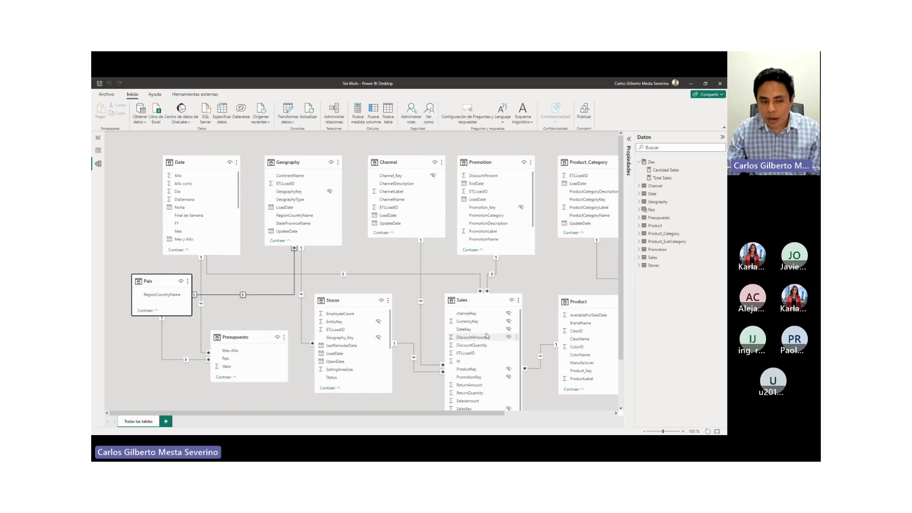
left_click(339, 242)
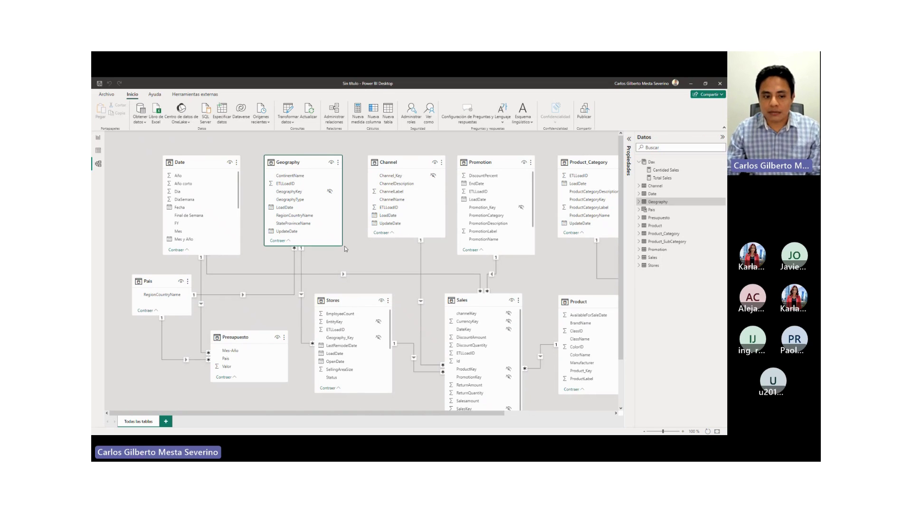
left_click(152, 285)
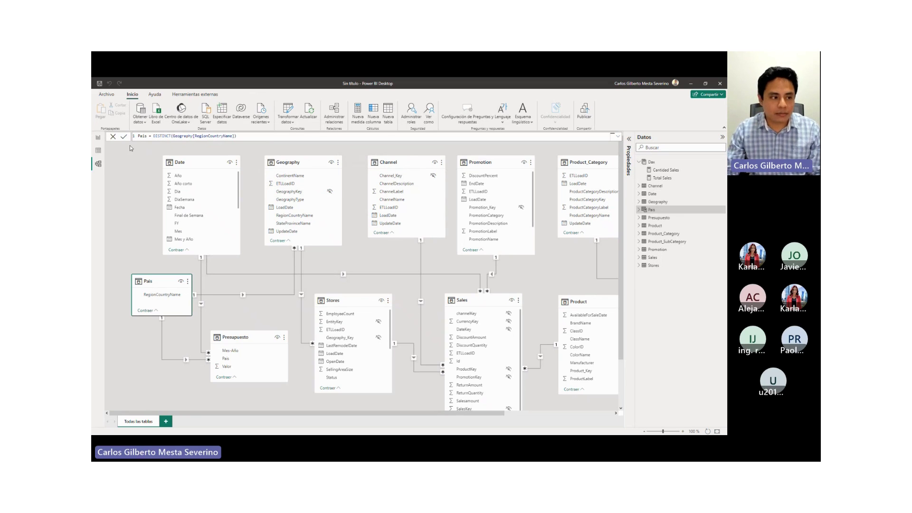
Step: On the report page, move the existing channel sales table to the page's upper-left corner and deselect it
left_click(98, 137)
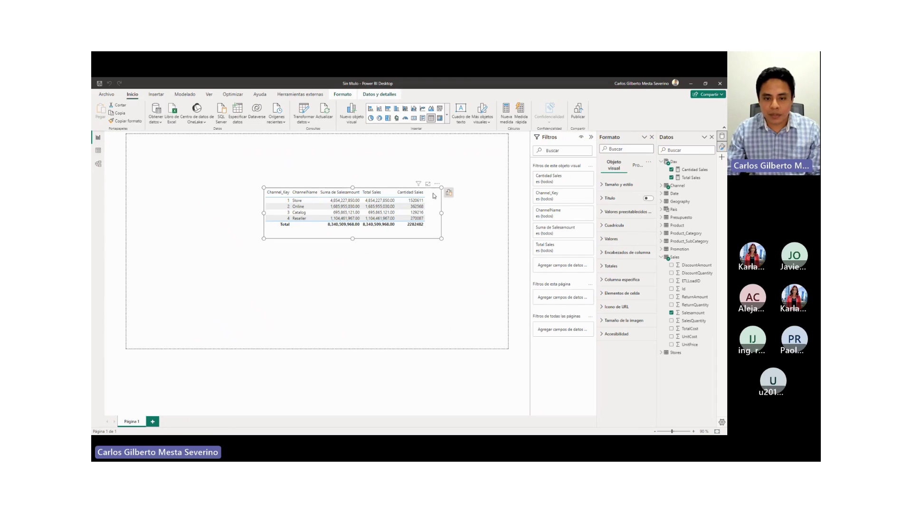
left_click_drag(433, 195, 297, 142)
left_click(393, 176)
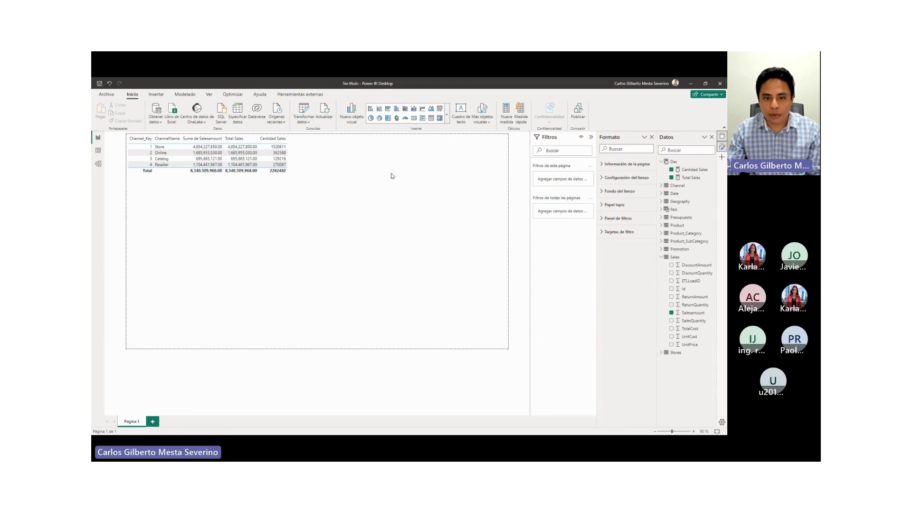
Step: Insert a new table visual, place it below the channel sales table near the page's centre, and roughly double its height
left_click(431, 118)
left_click_drag(218, 219, 340, 221)
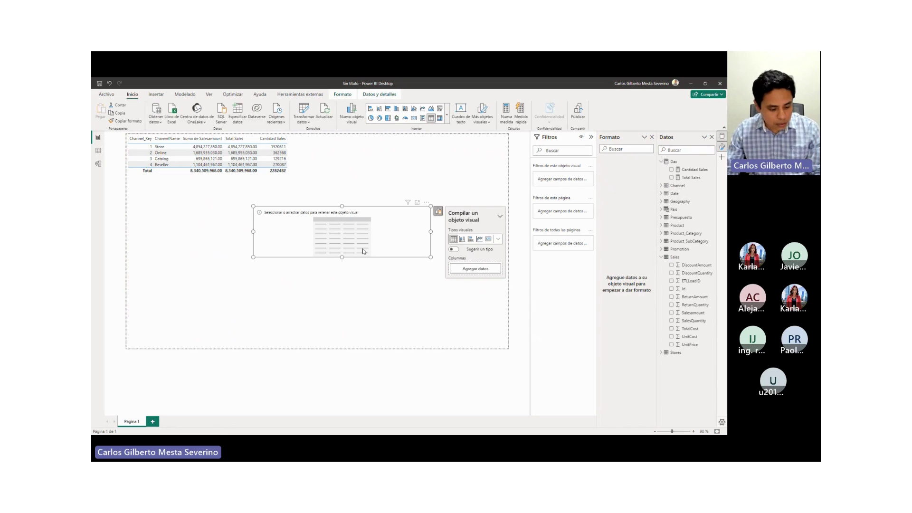
left_click_drag(342, 258, 343, 309)
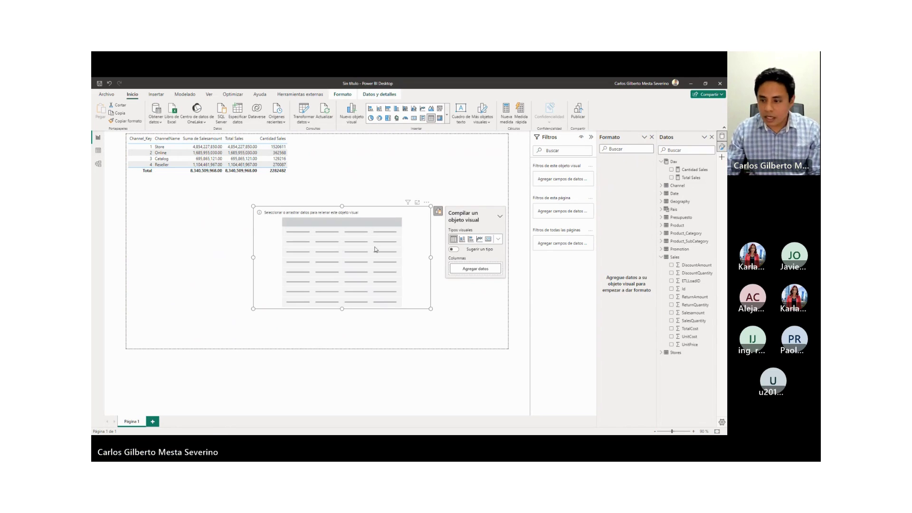
Step: Fill the new table with RegionCountryName from Geography, the Total Sales measure and Valor from Presupuesto
left_click(662, 258)
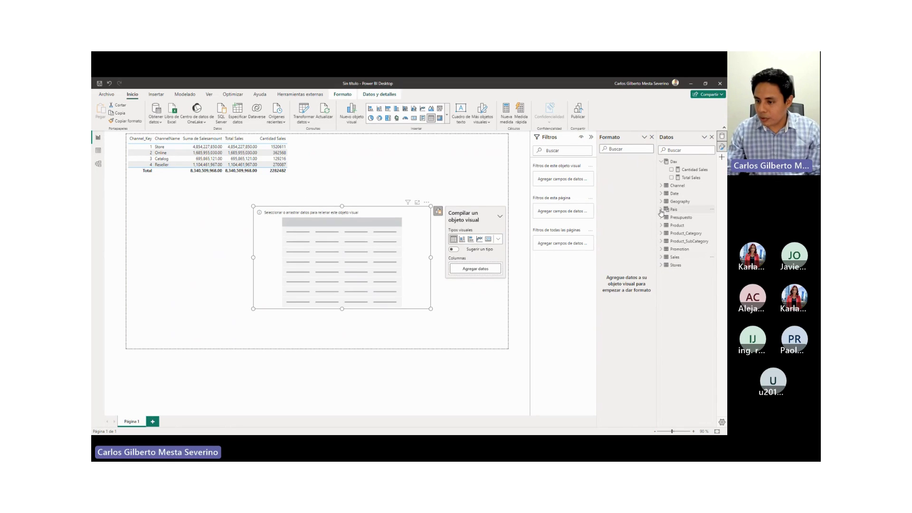
left_click(661, 202)
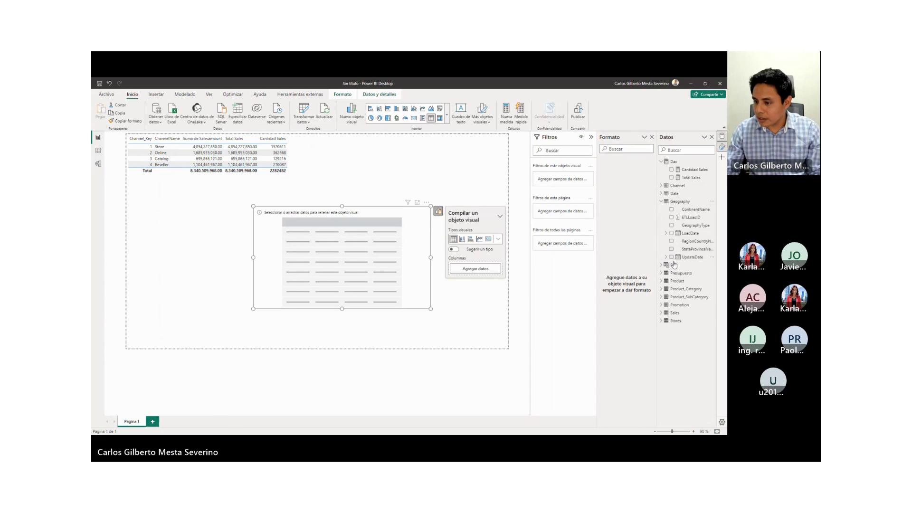
left_click(671, 241)
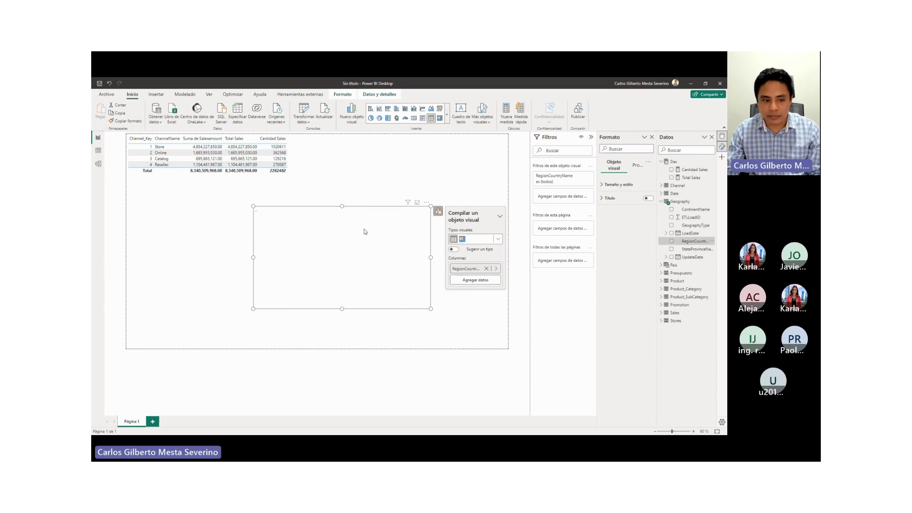
left_click(671, 178)
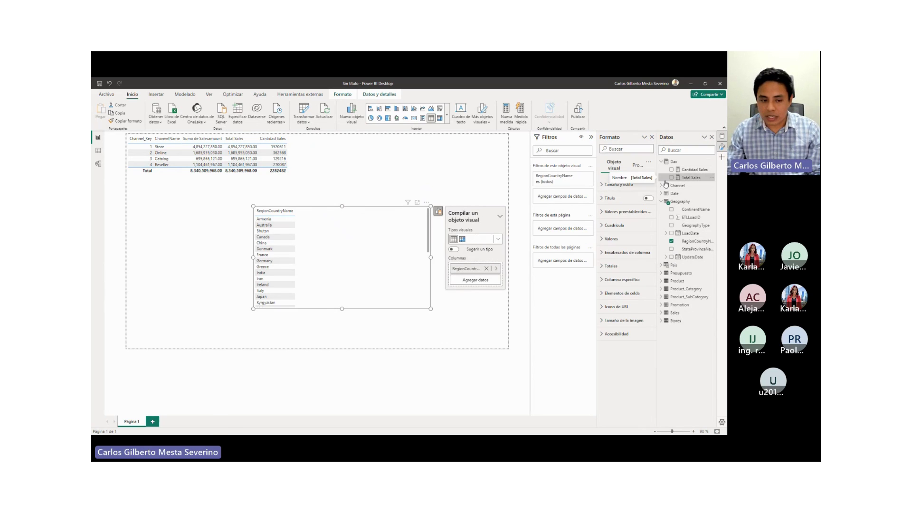
left_click(660, 273)
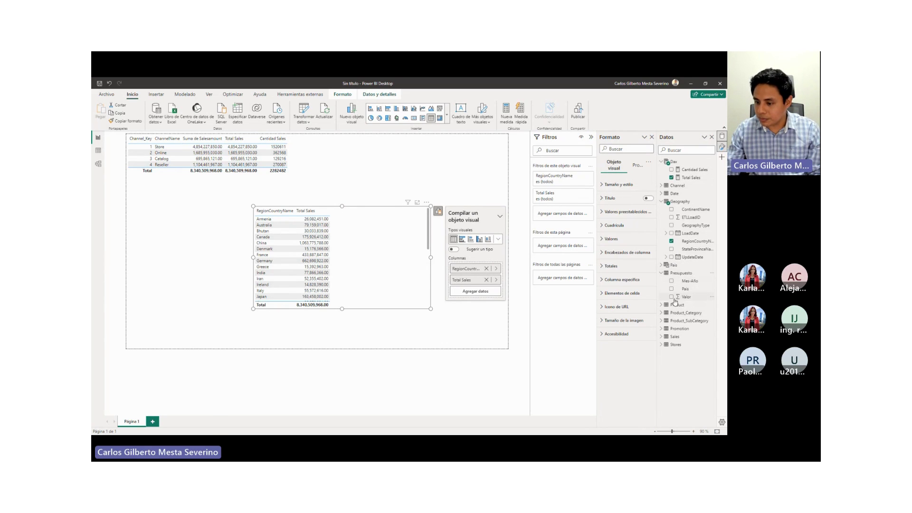
left_click(671, 297)
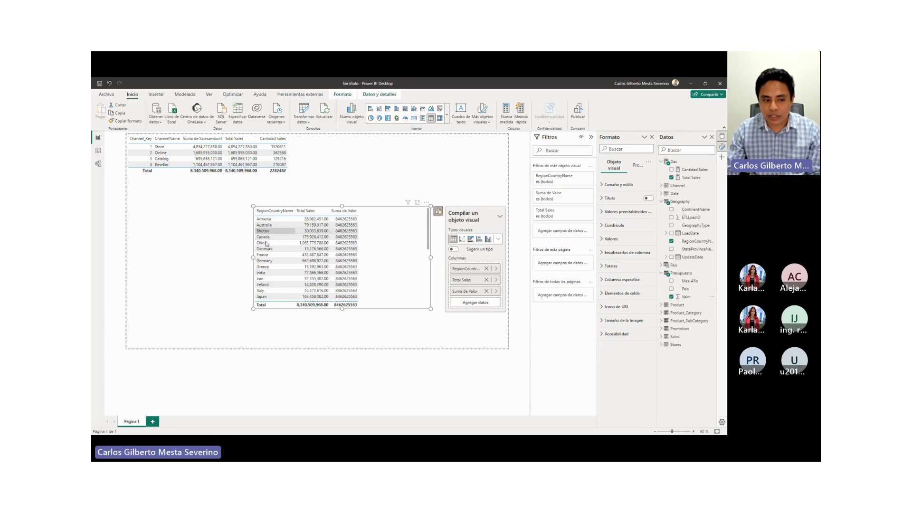
Step: After checking the País relationships in the model, replace Geography's RegionCountryName in the new table with RegionCountryName from País as the first column
left_click(98, 163)
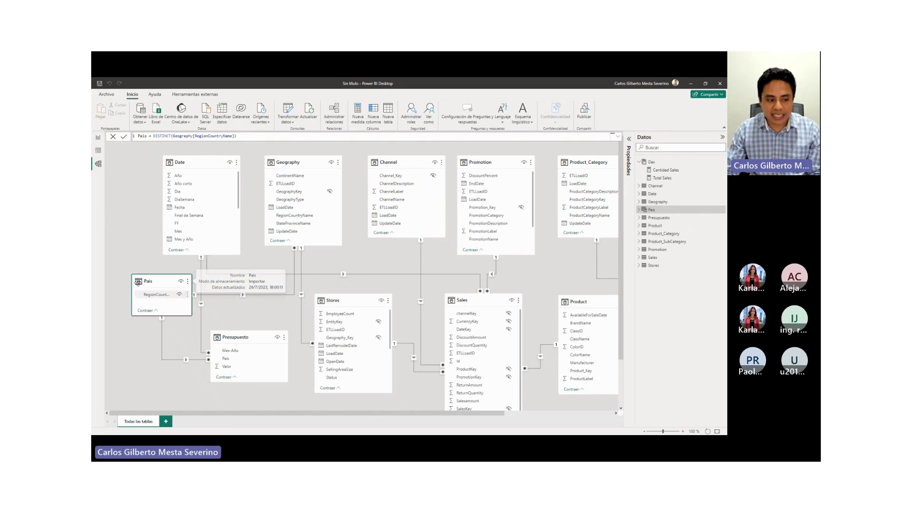
left_click(98, 138)
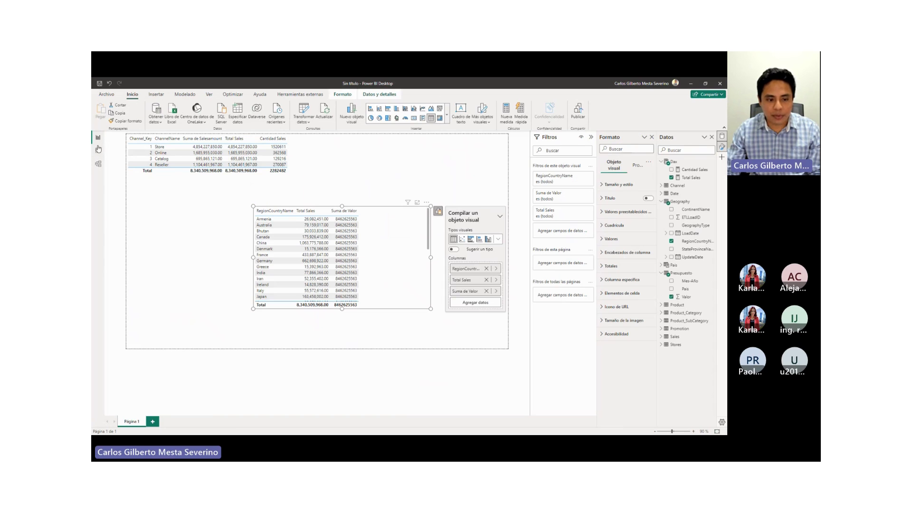
left_click(487, 269)
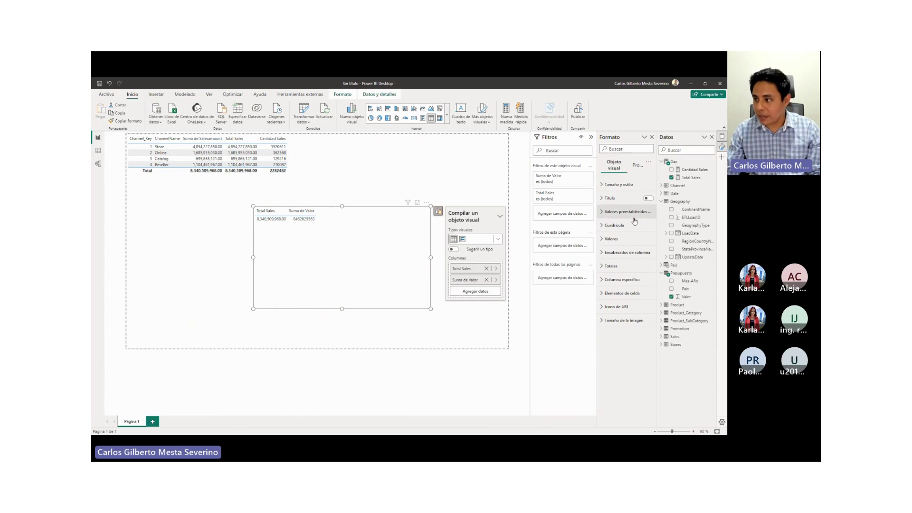
left_click(475, 291)
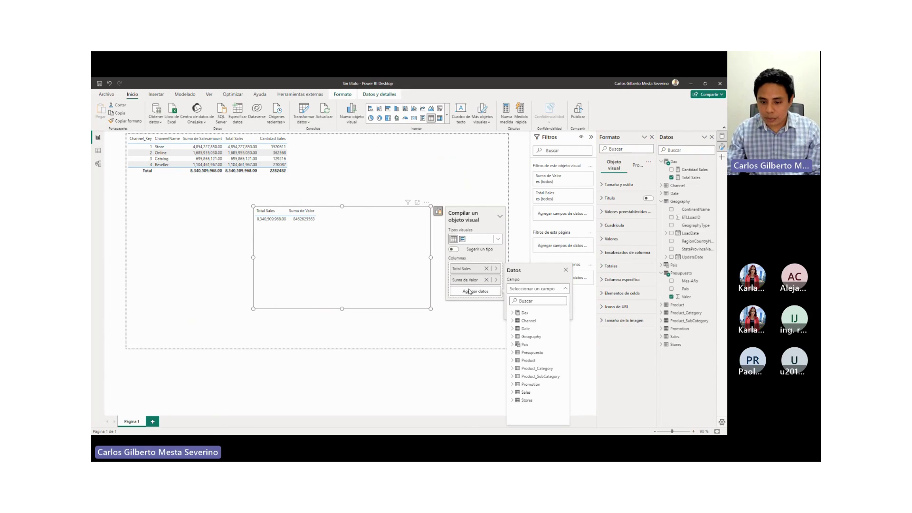
left_click(512, 313)
left_click(512, 360)
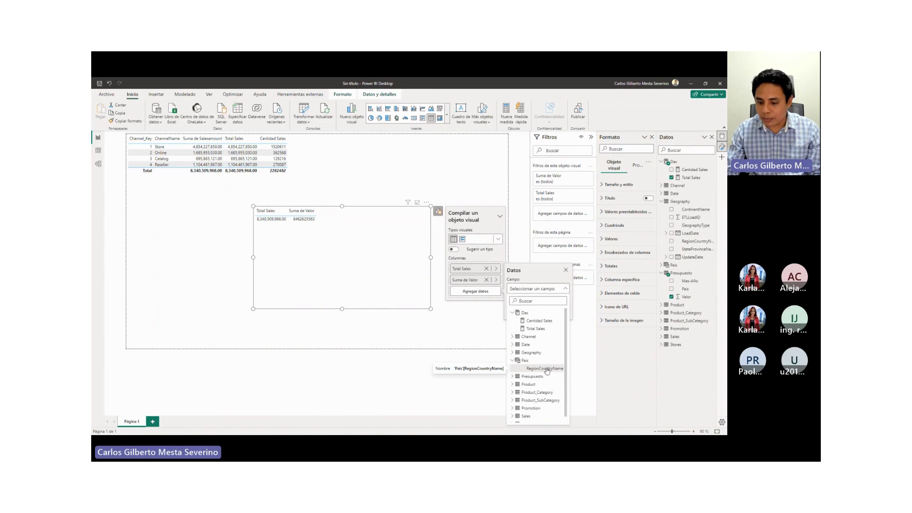
left_click(545, 369)
left_click_drag(468, 291, 470, 268)
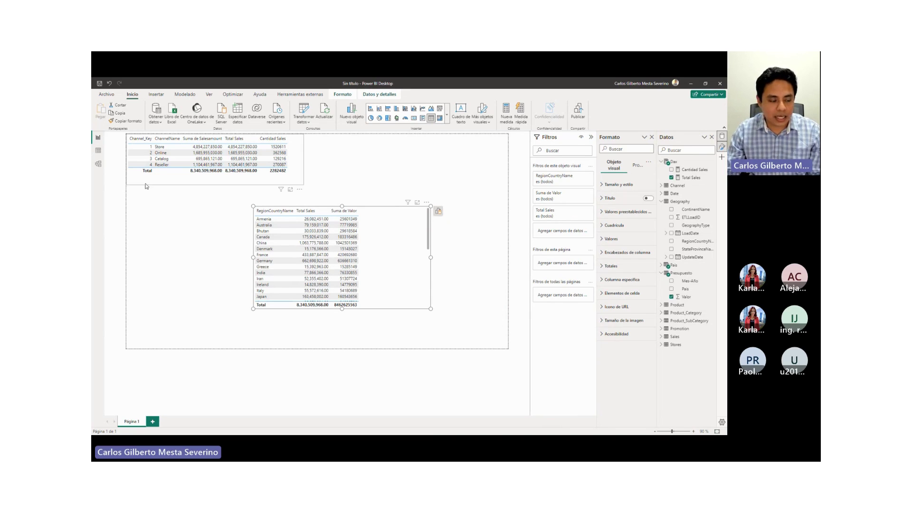
Step: In the model diagram, shift the Presupuesto table slightly right and up to tidy its relationship lines
left_click(98, 164)
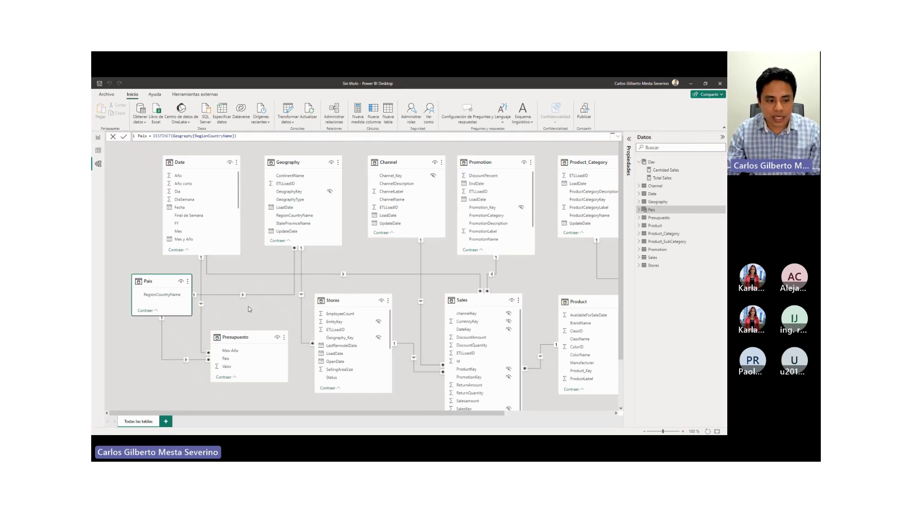
scroll(247, 310, "down", 2)
left_click_drag(248, 309, 257, 309)
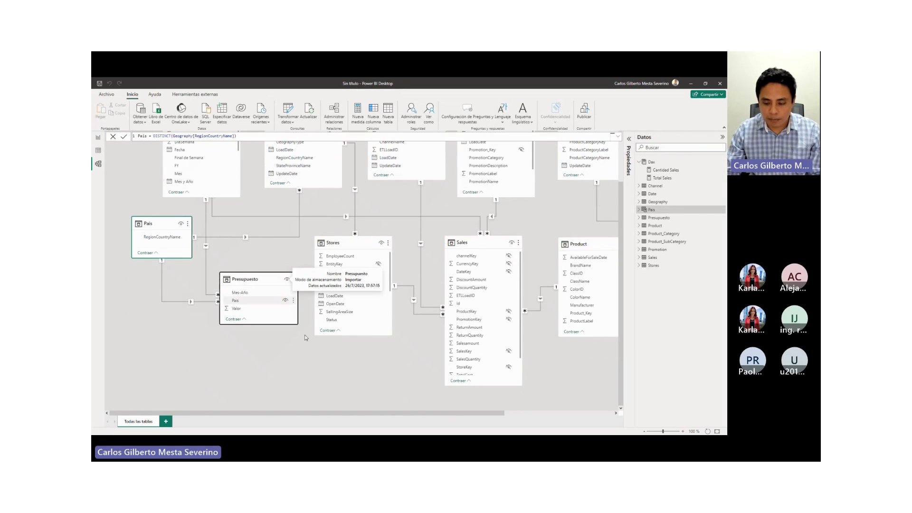
left_click(645, 431)
left_click(645, 432)
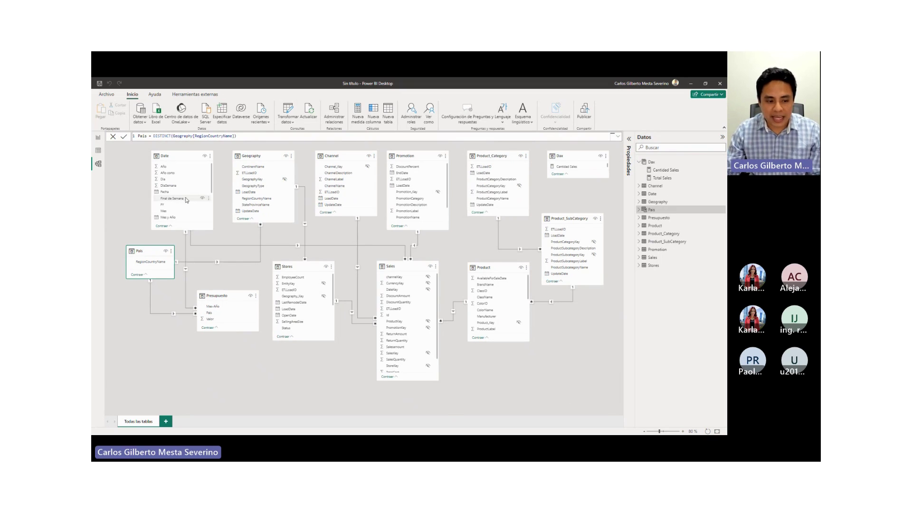
left_click_drag(217, 295, 217, 289)
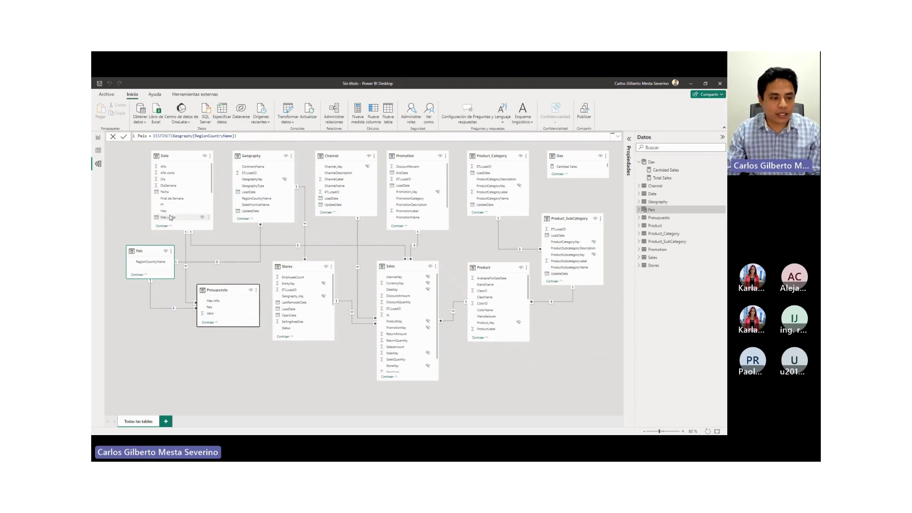
Step: Switch to the PowerPoint data modeling presentation and look through its slide thumbnails from the last slides back to the first
key("alt+Tab")
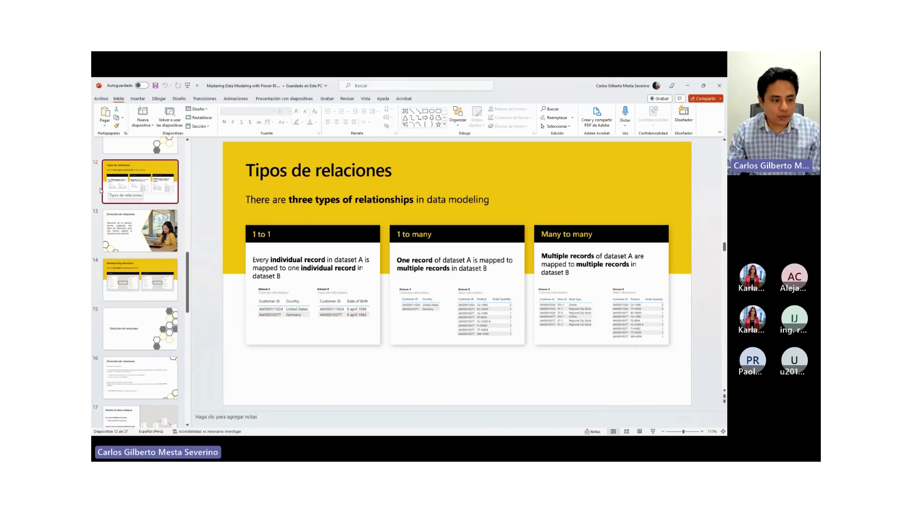
scroll(140, 276, "down", 5)
scroll(140, 275, "down", 3)
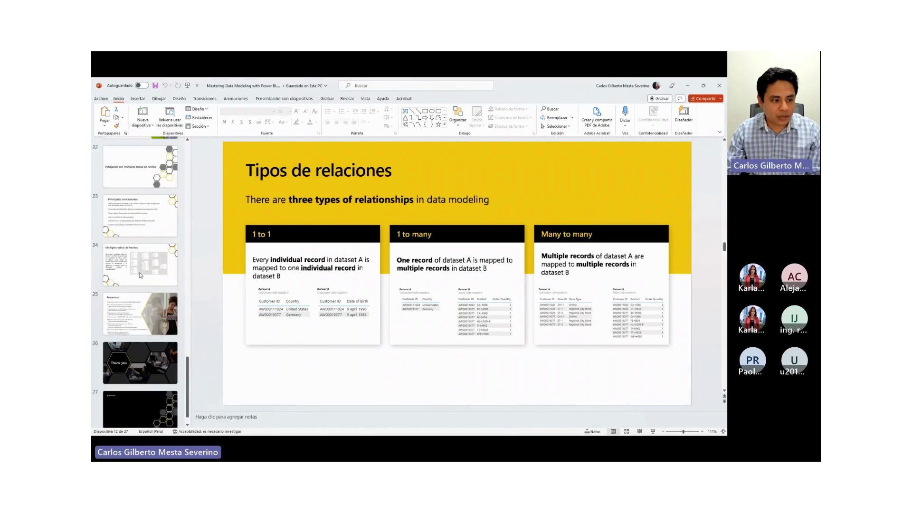
scroll(140, 273, "up", 10)
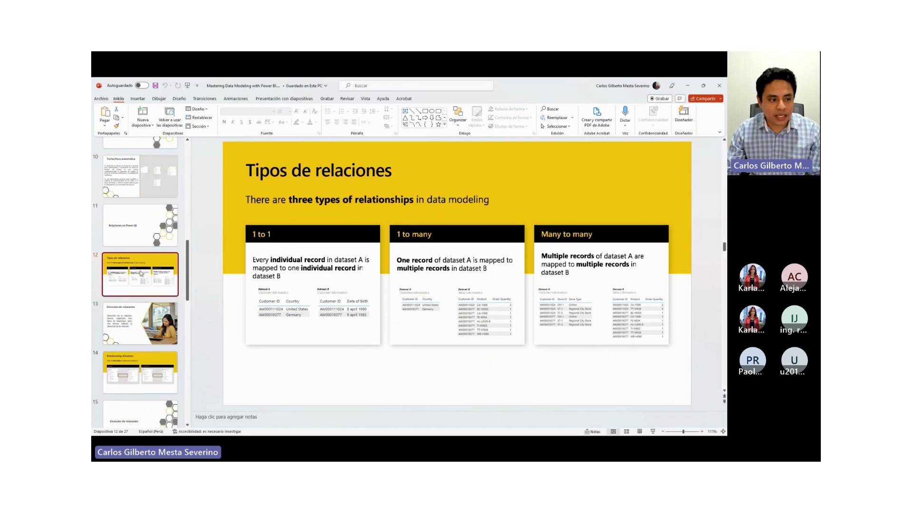
scroll(140, 273, "up", 2)
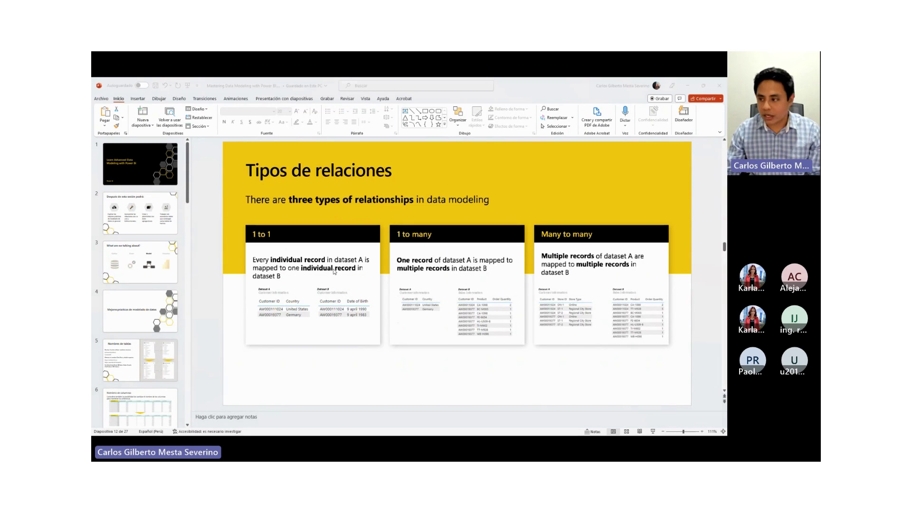
Step: Switch back to the Power BI Desktop model diagram and nudge the Promotion and Stores tables slightly right
key("alt+Tab")
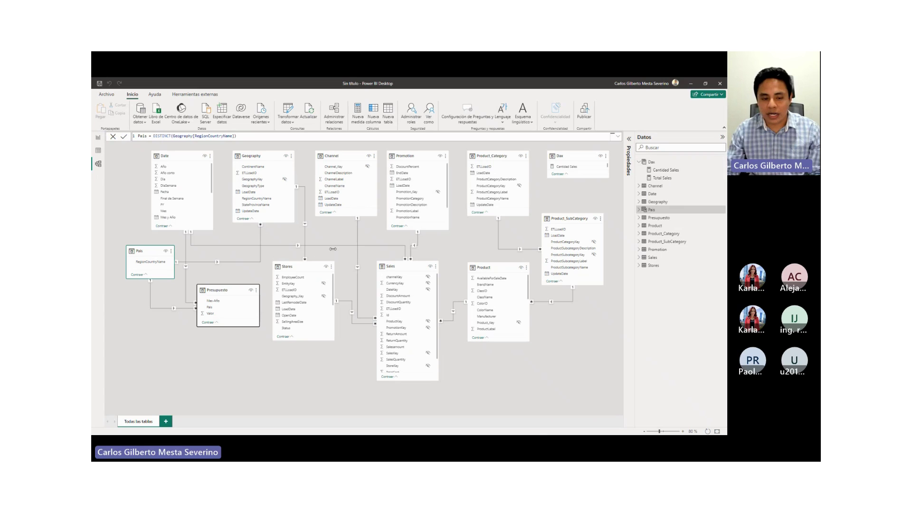
left_click_drag(409, 156, 413, 156)
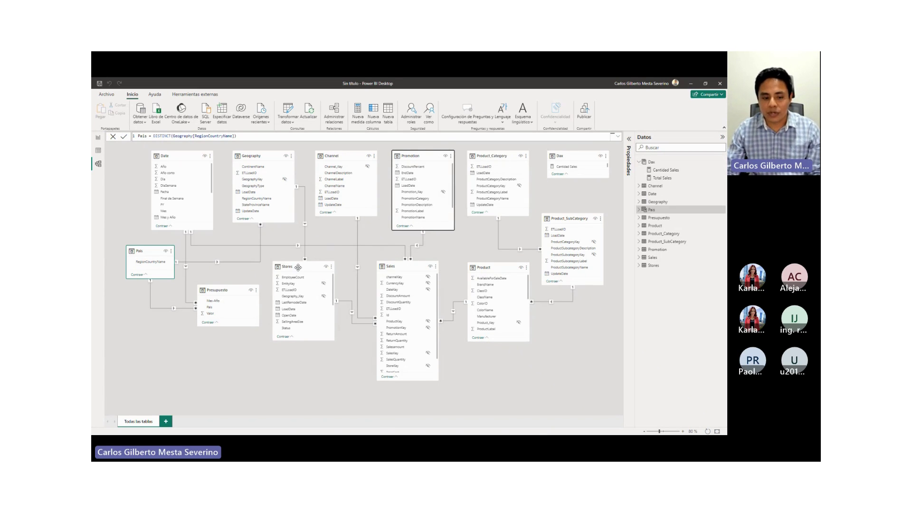
left_click_drag(298, 267, 303, 267)
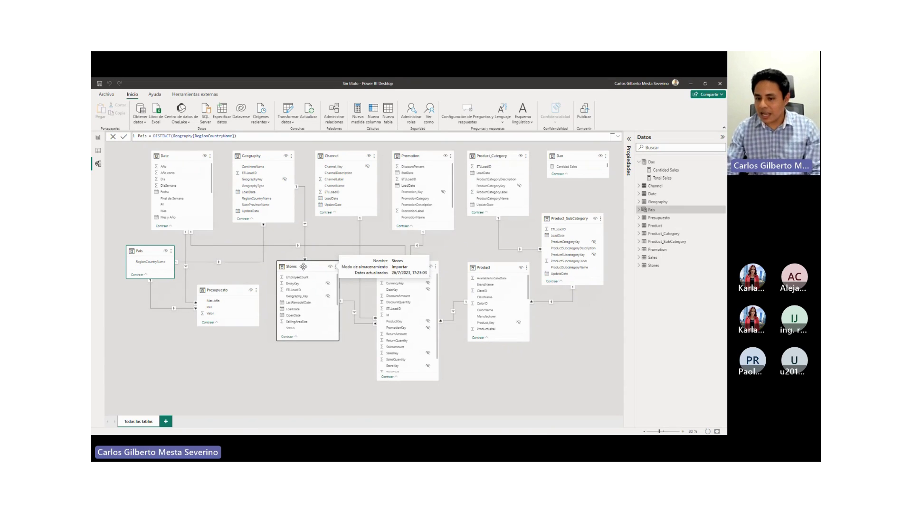